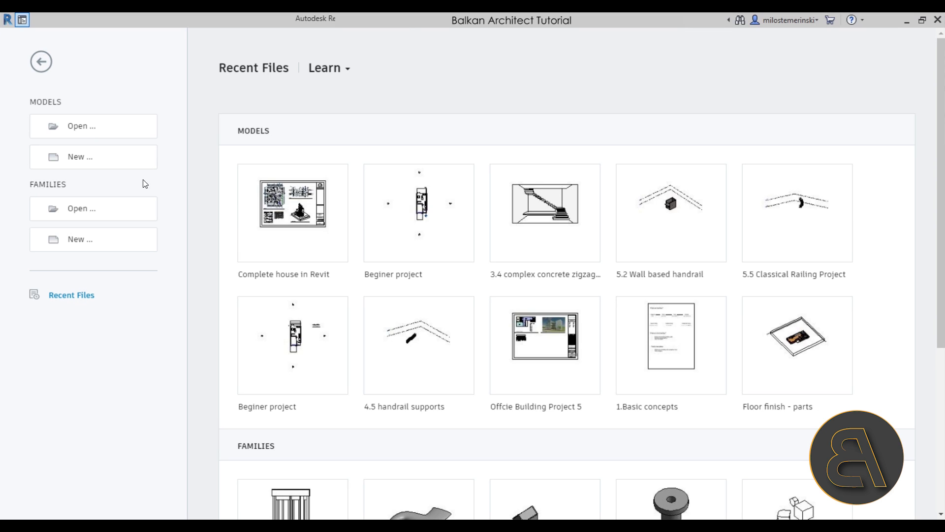
Create a new project, Project2, from the Architectural Template.
{"action": "left_click", "coordinate": [71, 157]}
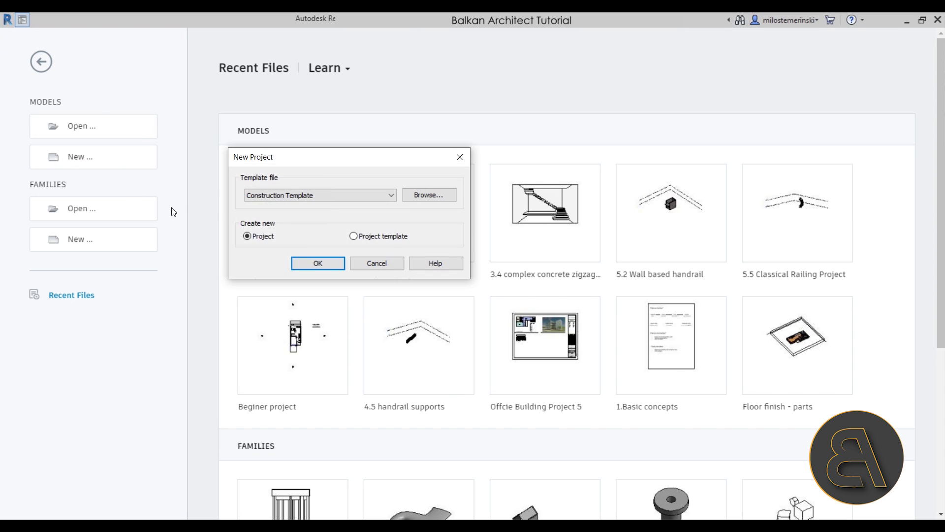
{"action": "left_click", "coordinate": [299, 196]}
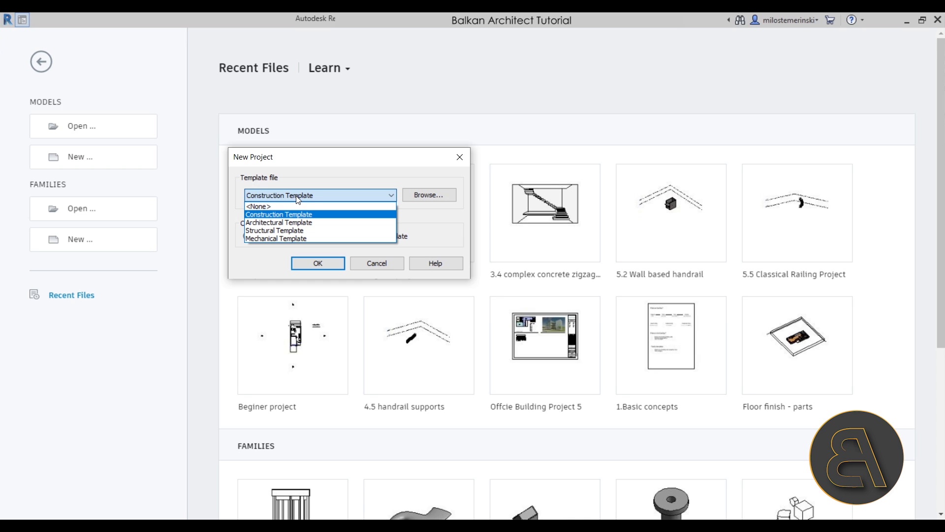
{"action": "left_click", "coordinate": [279, 222]}
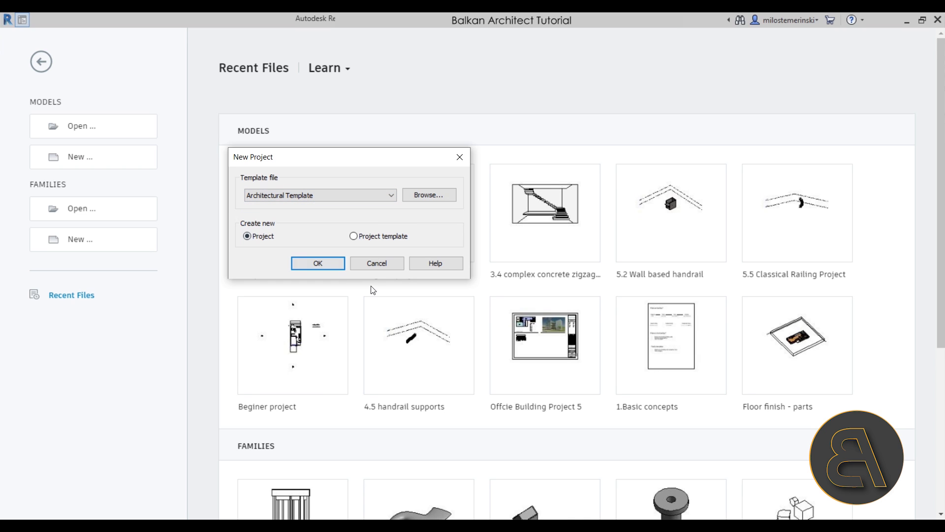
{"action": "left_click", "coordinate": [315, 264]}
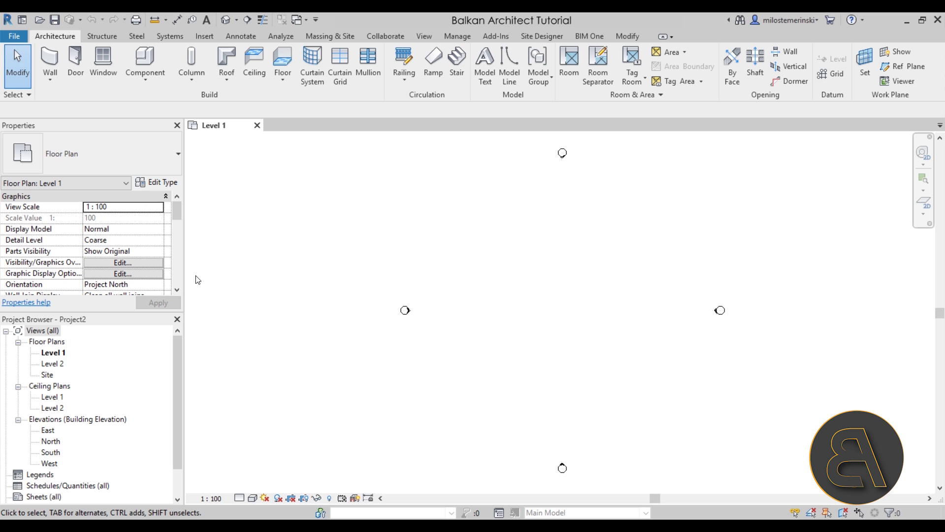
Draw a shallow 13000-long Generic - 300mm arc wall using the Start-End-Radius Arc option.
{"action": "middle_click_drag", "start_coordinate": [525, 306], "coordinate": [427, 308]}
{"action": "left_click", "coordinate": [51, 58]}
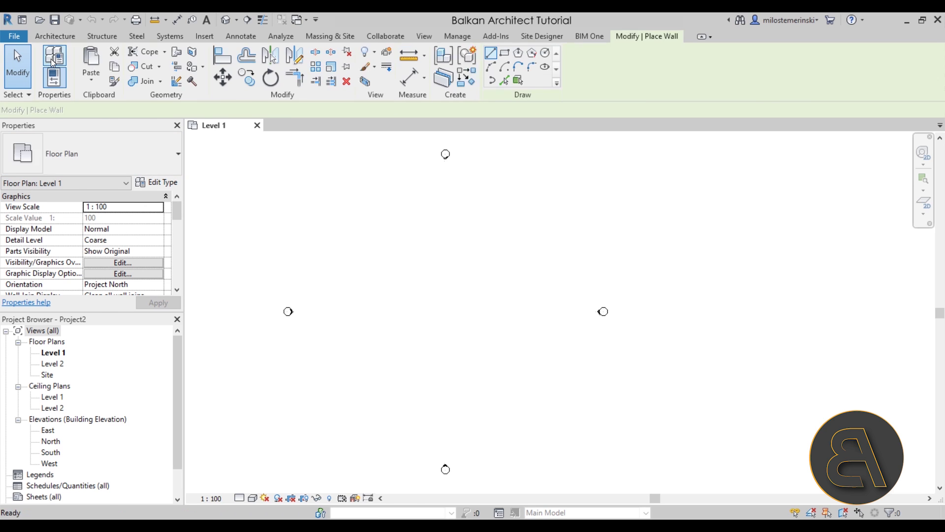
{"action": "left_click", "coordinate": [128, 158]}
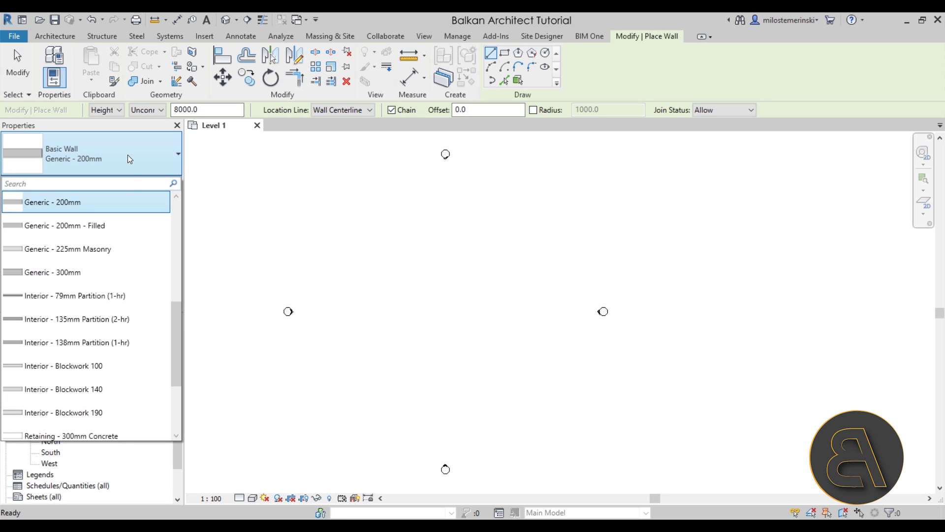
{"action": "left_click", "coordinate": [68, 272]}
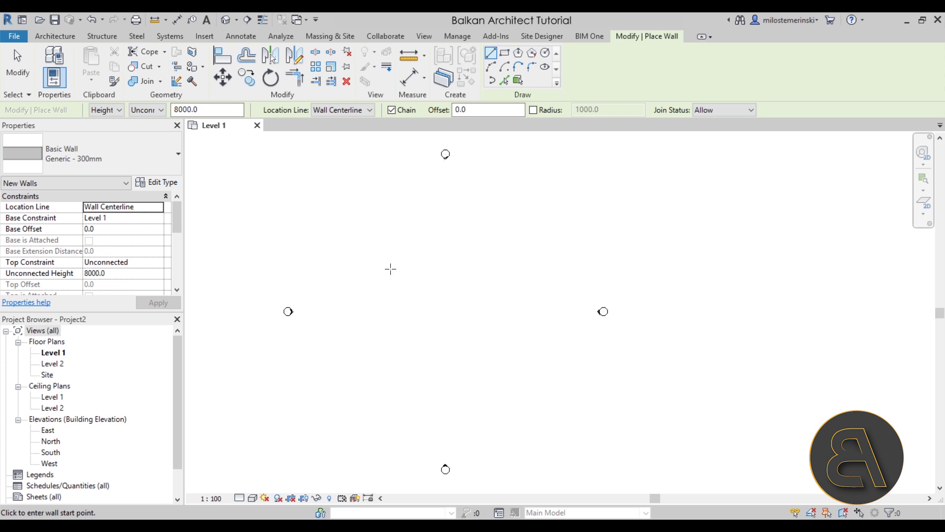
{"action": "scroll", "coordinate": [414, 303], "scroll_direction": "up", "scroll_amount": 1}
{"action": "left_click", "coordinate": [490, 66]}
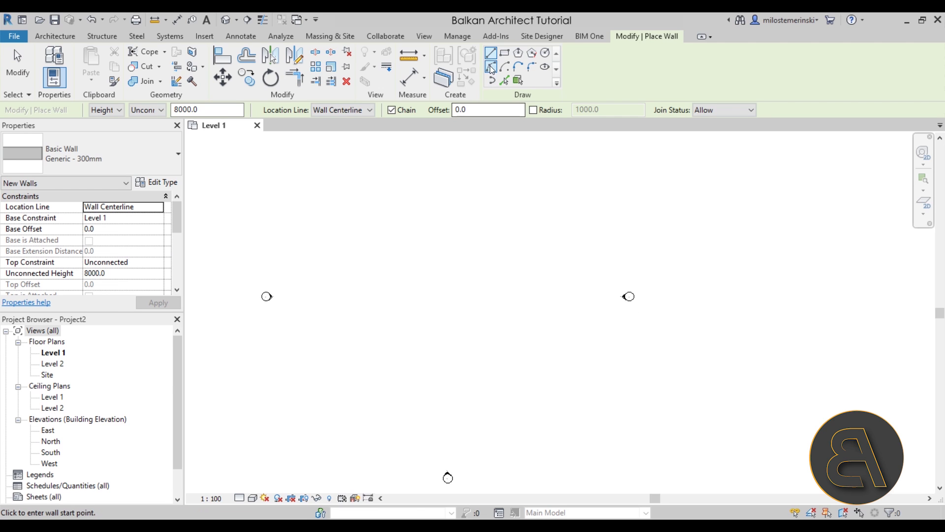
{"action": "left_click", "coordinate": [335, 295]}
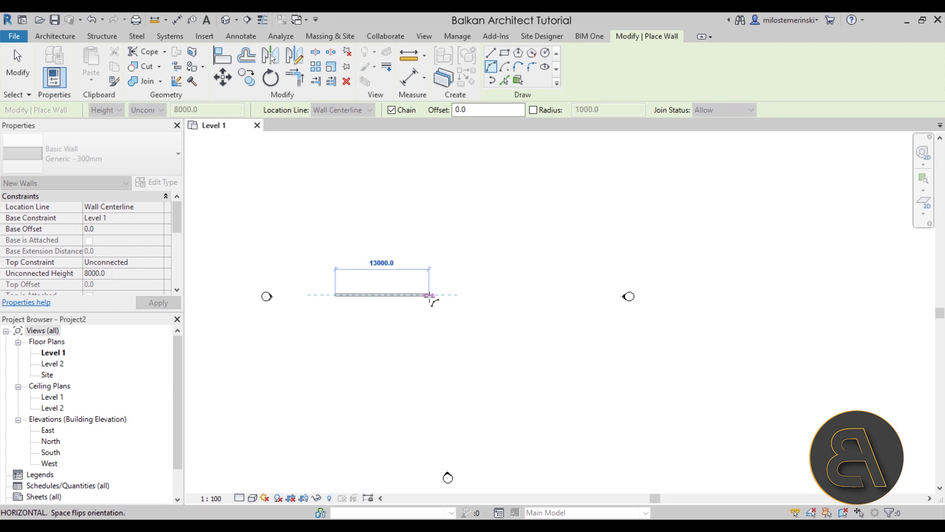
{"action": "left_click", "coordinate": [429, 295]}
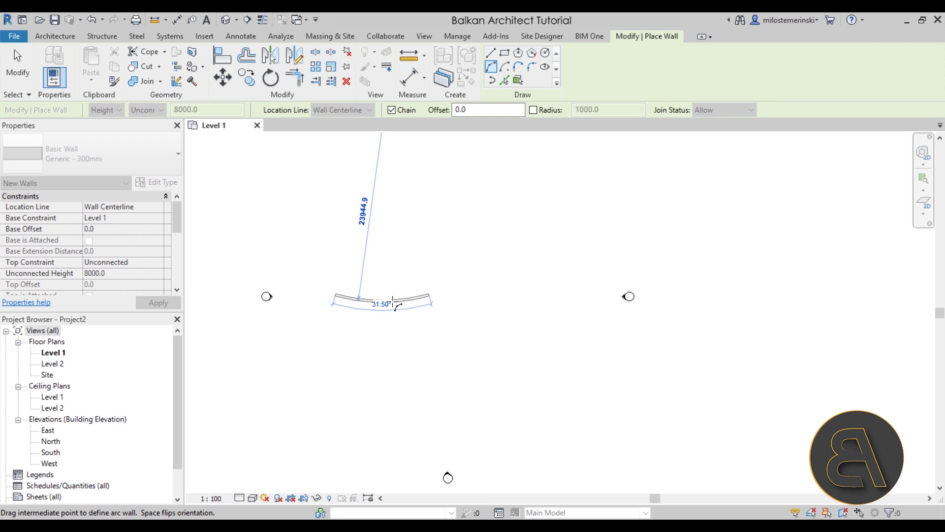
{"action": "middle_click_drag", "start_coordinate": [449, 317], "coordinate": [408, 309]}
{"action": "left_click", "coordinate": [429, 329]}
{"action": "scroll", "coordinate": [411, 311], "scroll_direction": "up", "scroll_amount": 3}
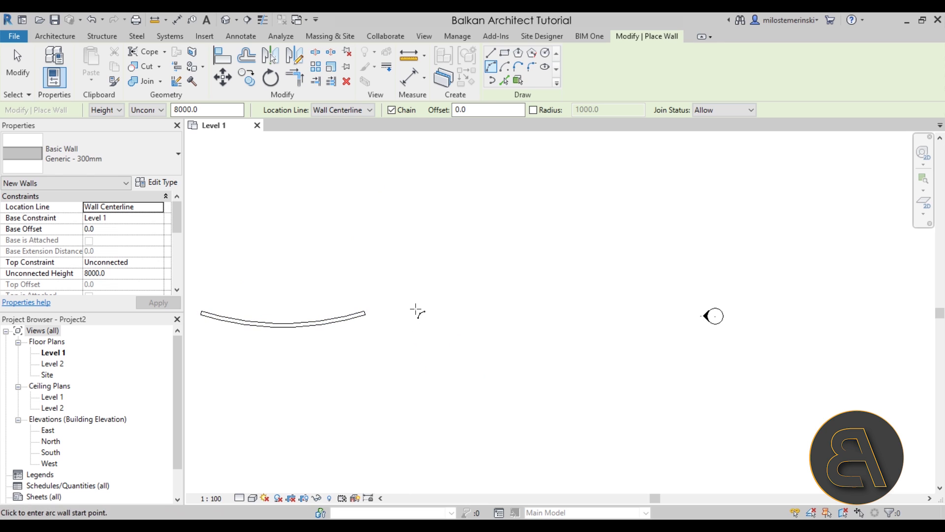
Draw a second Generic - 300mm arc wall bent into a semicircle.
{"action": "left_click", "coordinate": [416, 310]}
{"action": "left_click", "coordinate": [486, 310]}
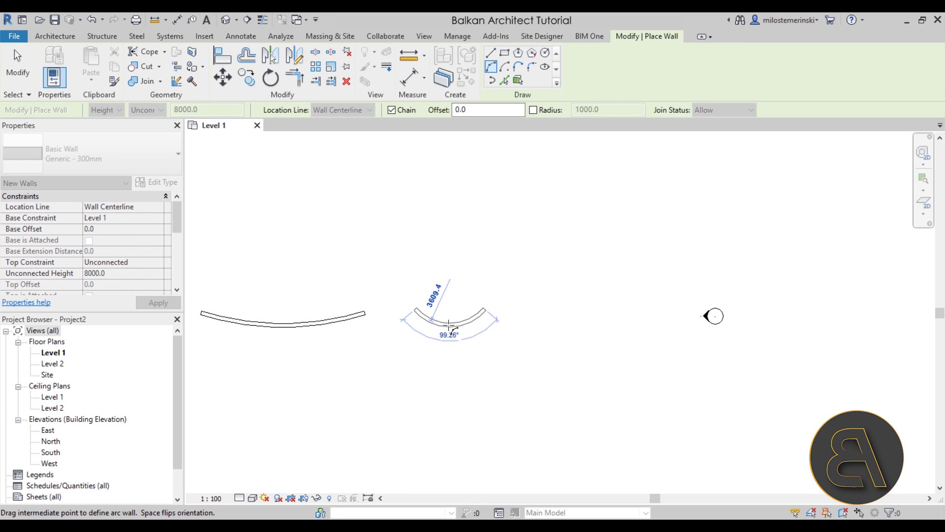
{"action": "left_click", "coordinate": [447, 342]}
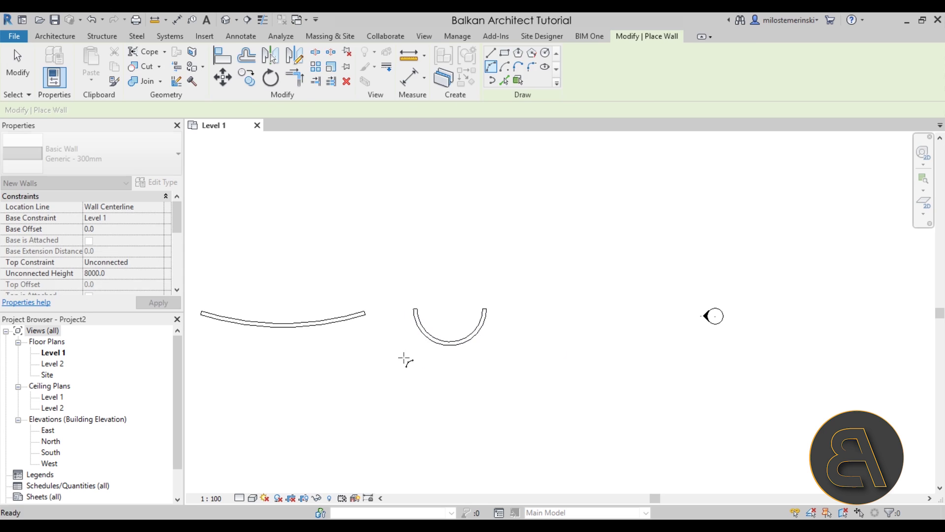
{"action": "key", "text": "Escape"}
{"action": "key", "text": "Escape"}
{"action": "scroll", "coordinate": [405, 358], "scroll_direction": "up", "scroll_amount": 2}
Change the semicircular wall's radius from 2750 to 2500.
{"action": "left_click", "coordinate": [433, 340]}
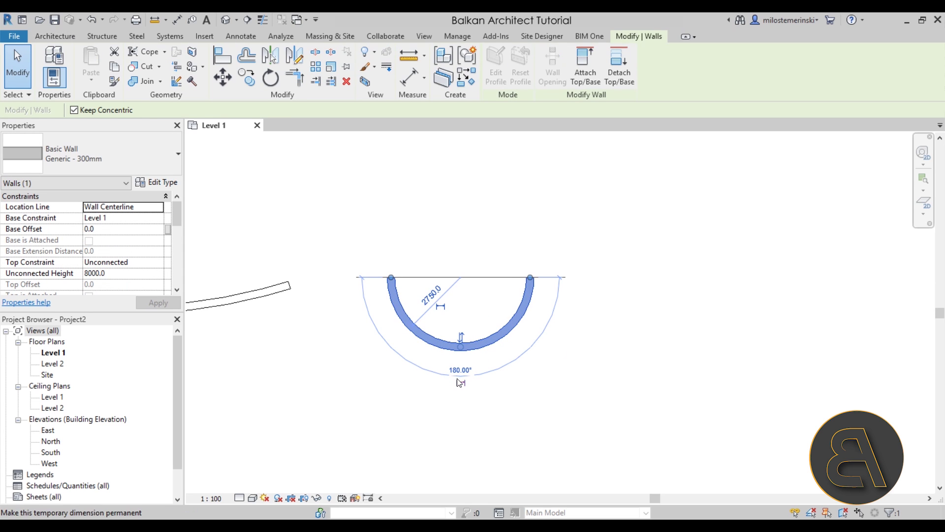
{"action": "scroll", "coordinate": [438, 321], "scroll_direction": "down", "scroll_amount": 1}
{"action": "middle_click_drag", "start_coordinate": [472, 325], "coordinate": [511, 324]}
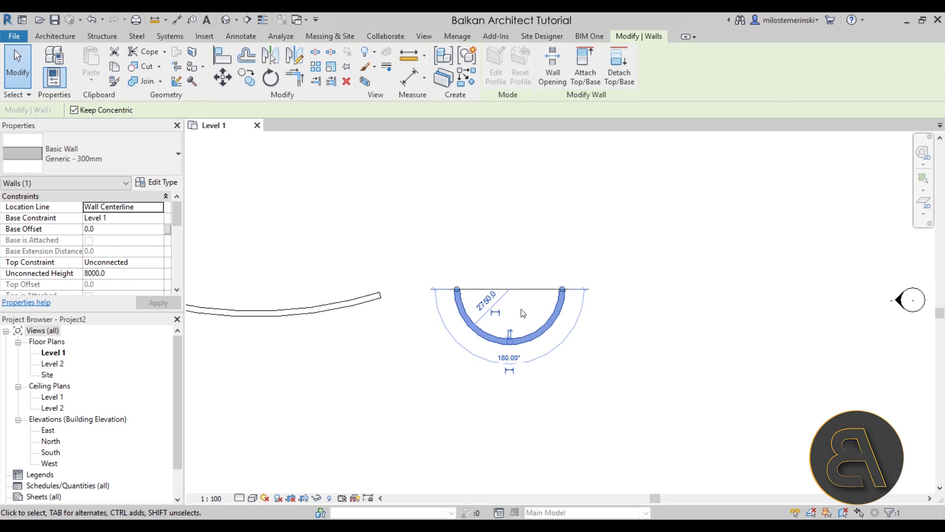
{"action": "left_click", "coordinate": [487, 301]}
{"action": "type", "text": "2500"}
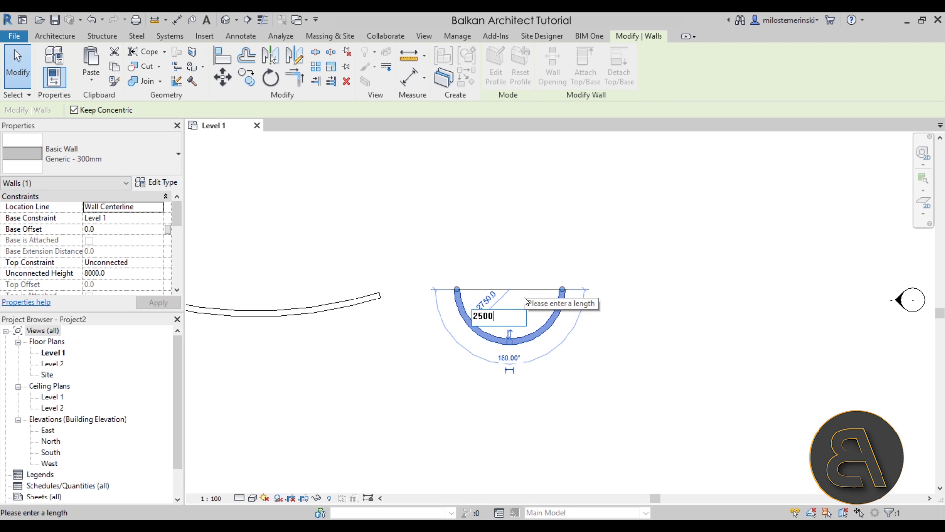
{"action": "key", "text": "Return"}
{"action": "key", "text": "Escape"}
{"action": "scroll", "coordinate": [567, 285], "scroll_direction": "down", "scroll_amount": 1}
{"action": "middle_click_drag", "start_coordinate": [449, 339], "coordinate": [489, 336]}
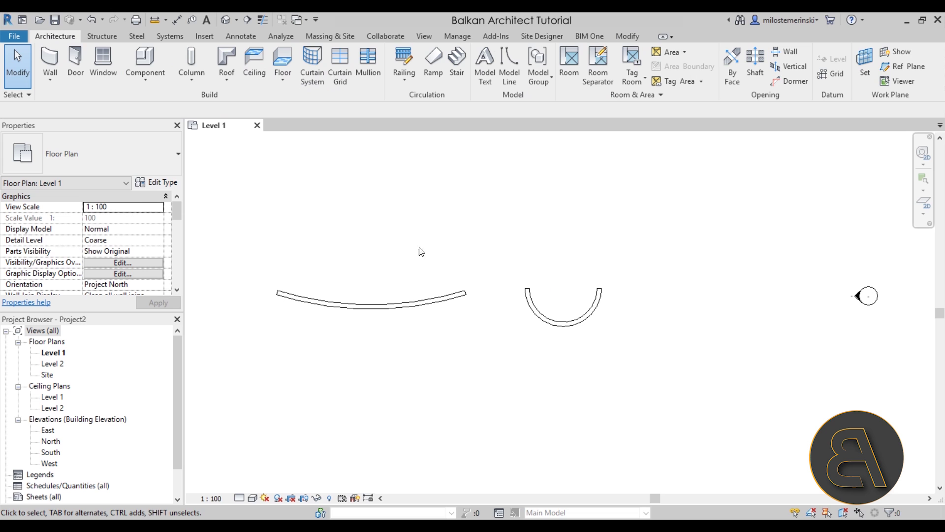
In the 3D view, start a window using the M_Fixed 0915 x 1830mm type.
{"action": "left_click", "coordinate": [229, 25]}
{"action": "middle_click_drag", "start_coordinate": [443, 315], "coordinate": [530, 324], "text": "shift"}
{"action": "scroll", "coordinate": [530, 325], "scroll_direction": "up", "scroll_amount": 2}
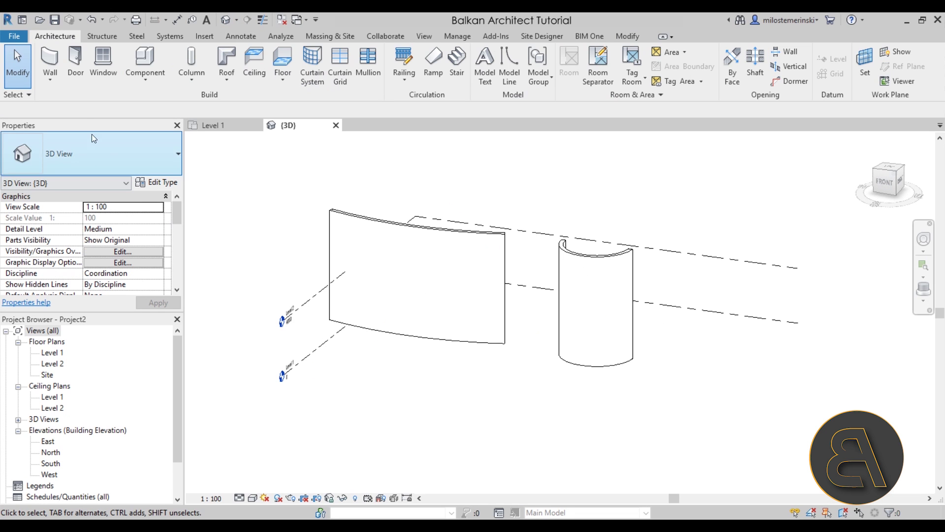
{"action": "left_click", "coordinate": [113, 64]}
{"action": "left_click", "coordinate": [81, 159]}
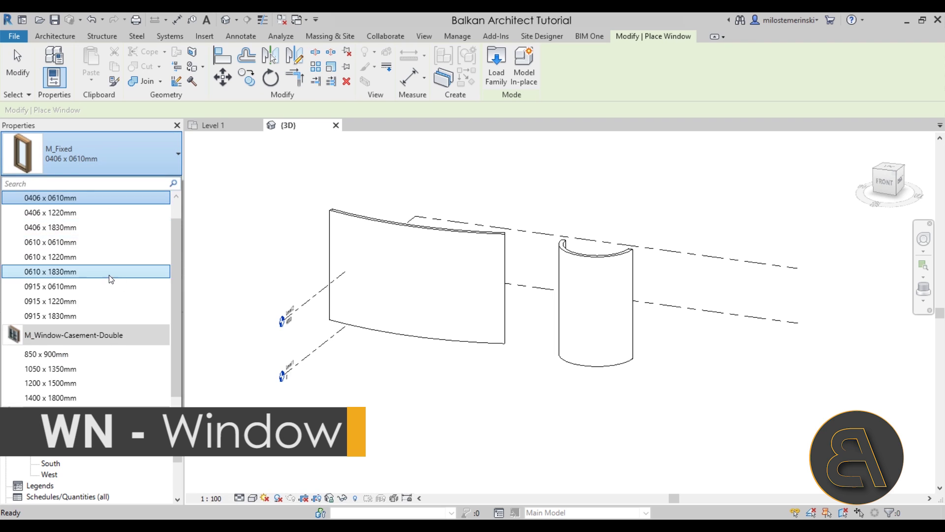
{"action": "scroll", "coordinate": [87, 276], "scroll_direction": "down", "scroll_amount": 1}
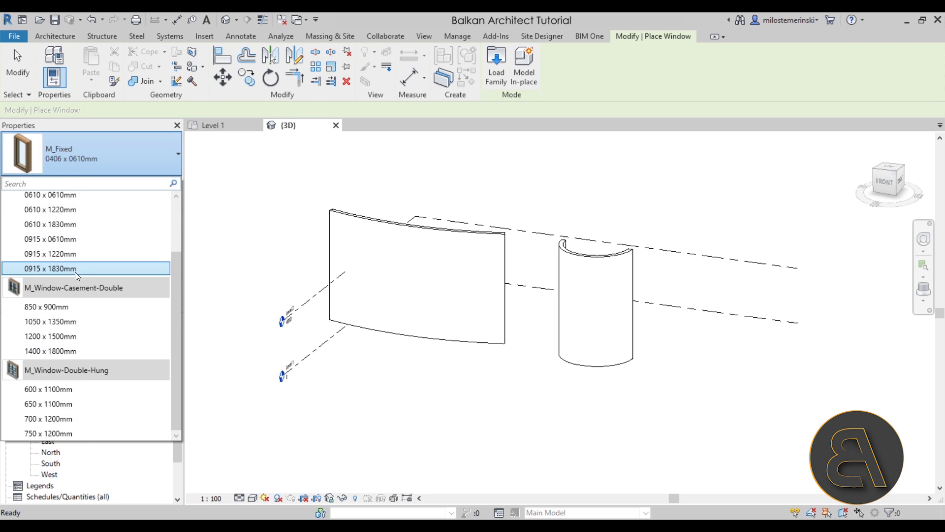
{"action": "mouse_move", "coordinate": [44, 274]}
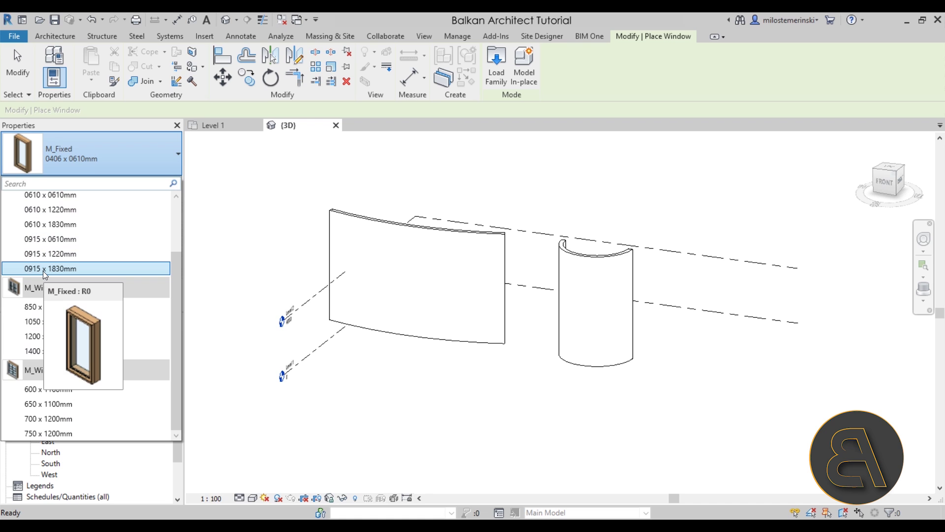
{"action": "left_click", "coordinate": [43, 270]}
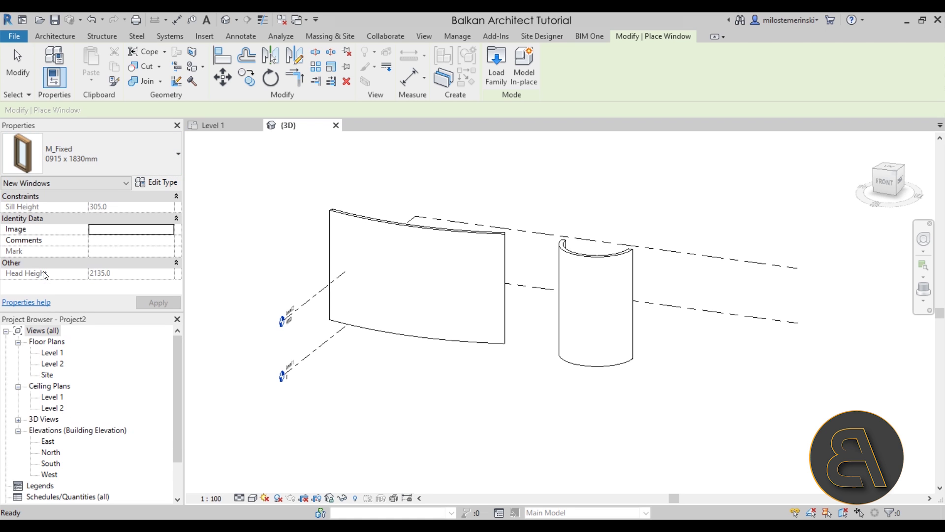
Duplicate the type as 1915 x 1830mm with a Width of 1915.
{"action": "left_click", "coordinate": [156, 182]}
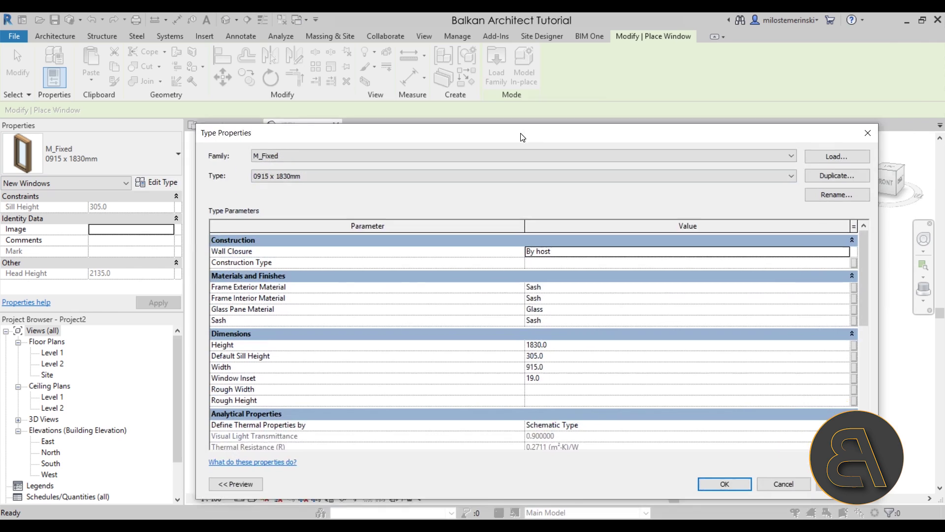
{"action": "left_click_drag", "start_coordinate": [523, 137], "coordinate": [461, 99]}
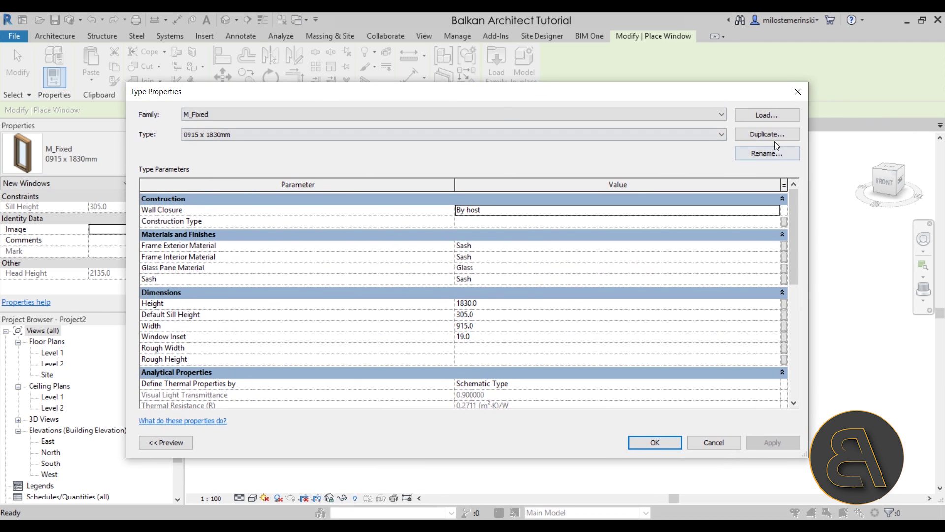
{"action": "left_click", "coordinate": [757, 137]}
{"action": "key", "text": "End"}
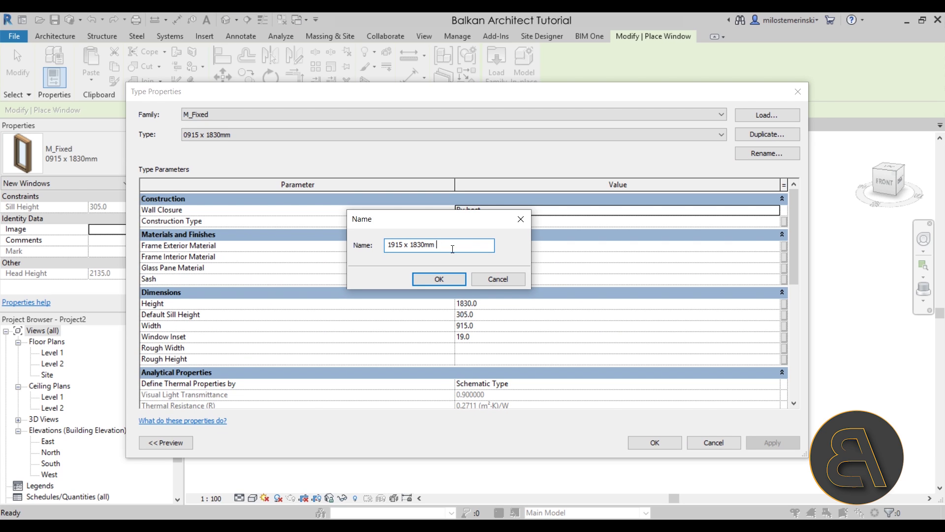
{"action": "left_click", "coordinate": [437, 279]}
{"action": "left_click", "coordinate": [461, 329]}
{"action": "type", "text": "1"}
{"action": "left_click", "coordinate": [660, 440]}
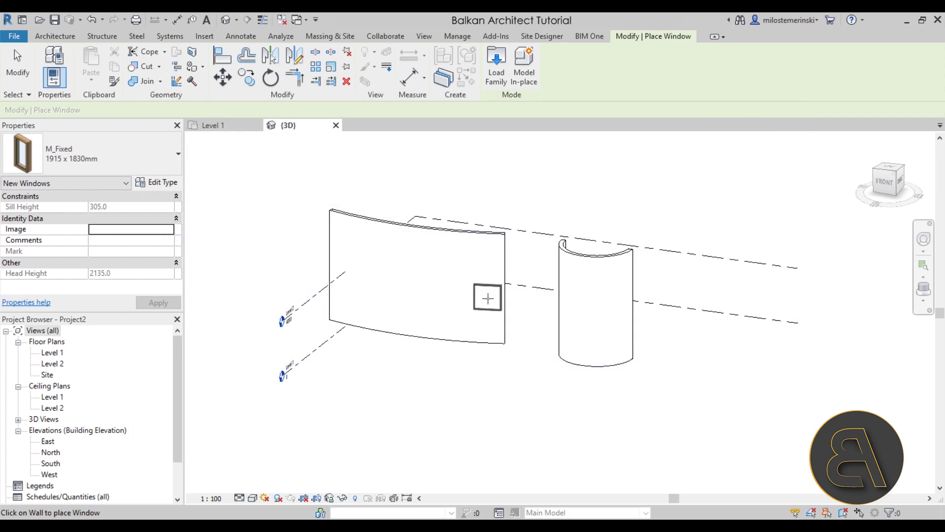
Place one 1915 x 1830mm window in the shallow arc wall and one in the semicircular wall.
{"action": "scroll", "coordinate": [453, 321], "scroll_direction": "up", "scroll_amount": 3}
{"action": "left_click", "coordinate": [370, 298]}
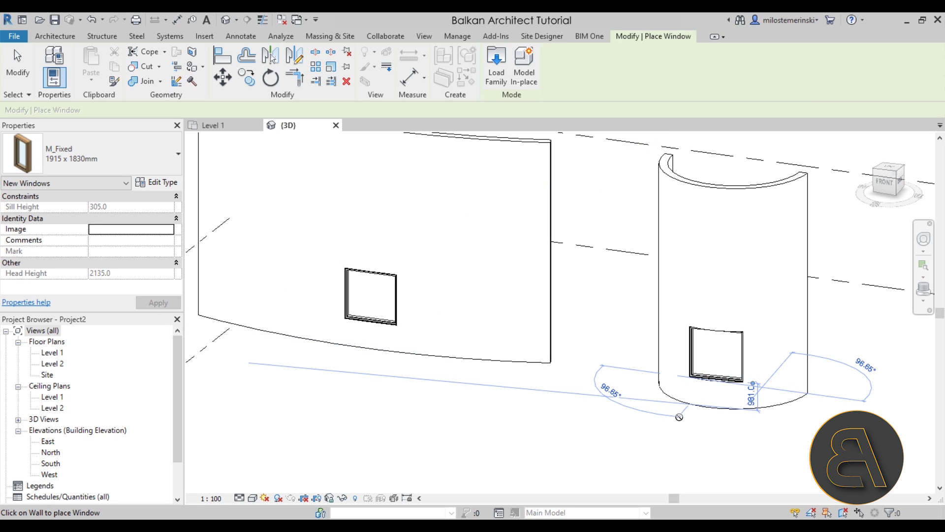
{"action": "left_click", "coordinate": [717, 366]}
{"action": "key", "text": "Escape"}
{"action": "key", "text": "Escape"}
{"action": "scroll", "coordinate": [614, 345], "scroll_direction": "down", "scroll_amount": 2}
{"action": "middle_click_drag", "start_coordinate": [567, 343], "coordinate": [473, 342], "text": "shift"}
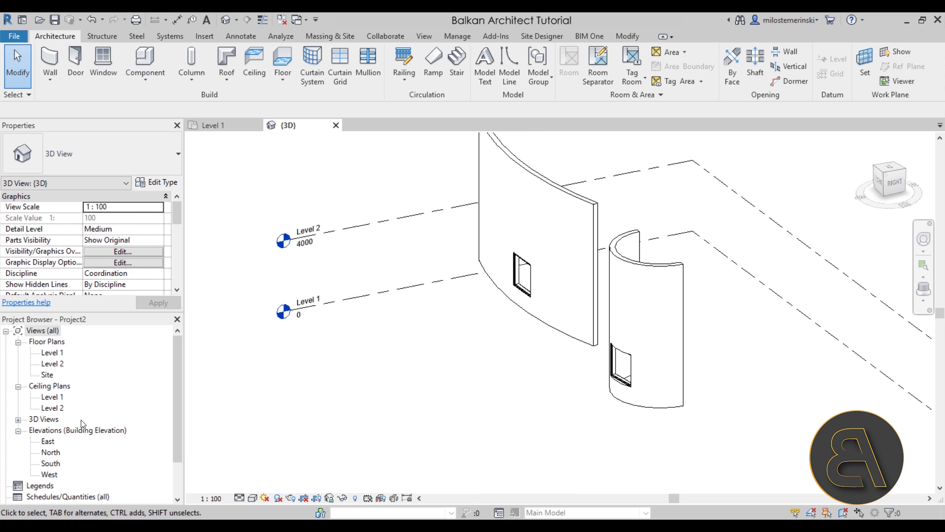
Open the Level 1 plan with Thin Lines on and Detail Level set to Fine.
{"action": "double_click", "coordinate": [52, 352]}
{"action": "scroll", "coordinate": [475, 333], "scroll_direction": "up", "scroll_amount": 5}
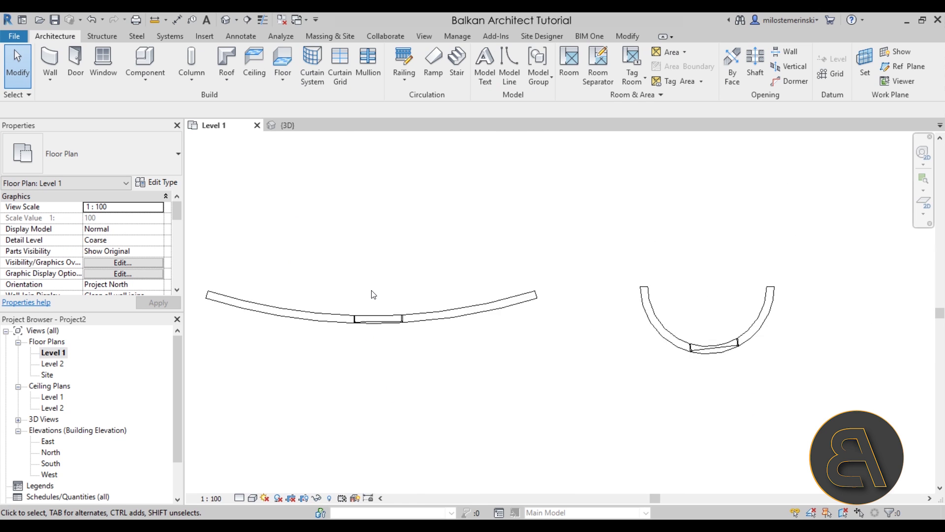
{"action": "scroll", "coordinate": [399, 350], "scroll_direction": "up", "scroll_amount": 4}
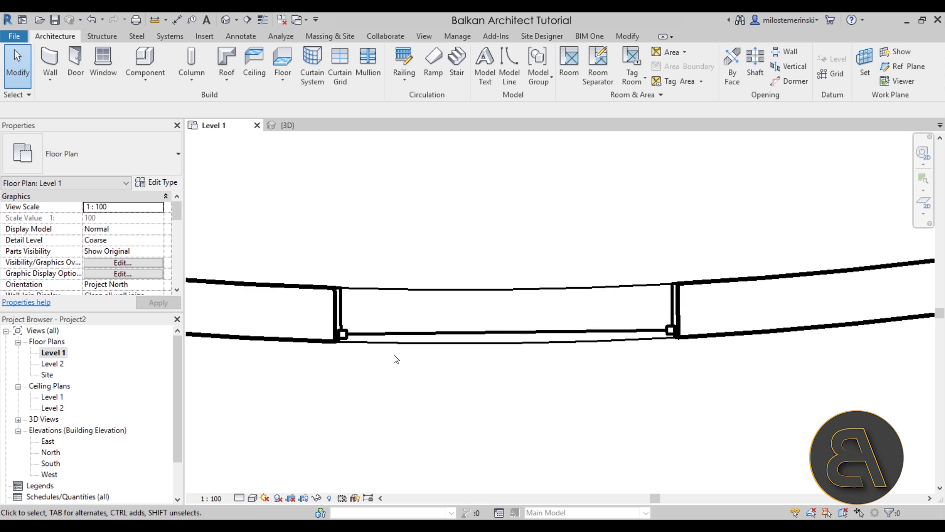
{"action": "left_click", "coordinate": [258, 21]}
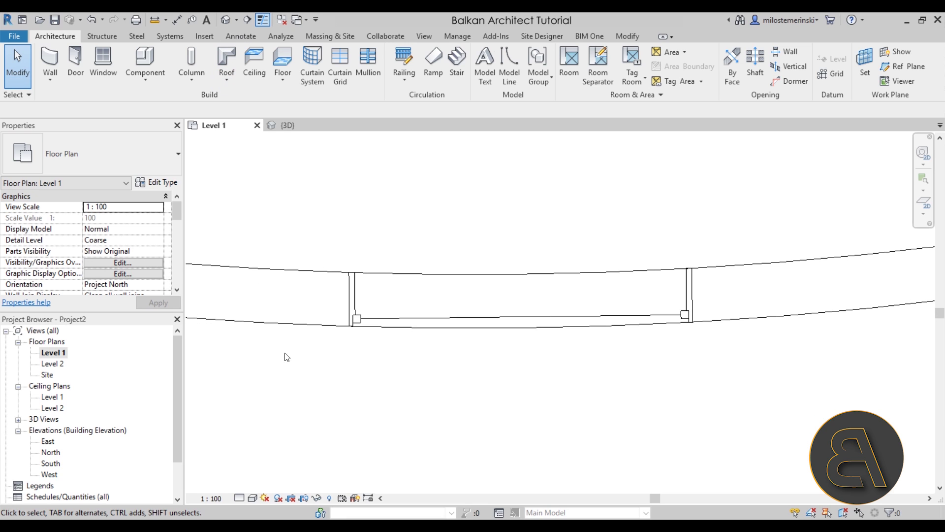
{"action": "left_click", "coordinate": [240, 498]}
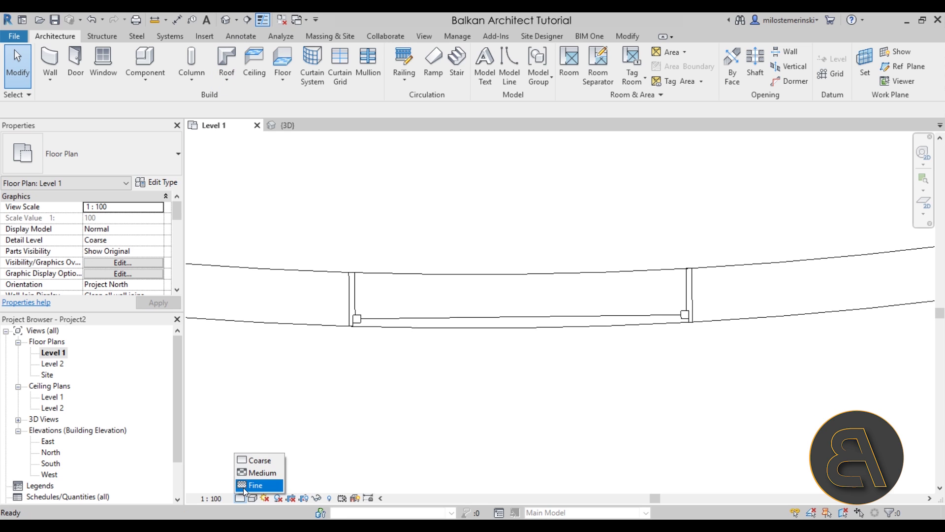
{"action": "left_click", "coordinate": [244, 486]}
Zoom in and select the M_Fixed window in the shallow arc wall.
{"action": "scroll", "coordinate": [400, 356], "scroll_direction": "up", "scroll_amount": 2}
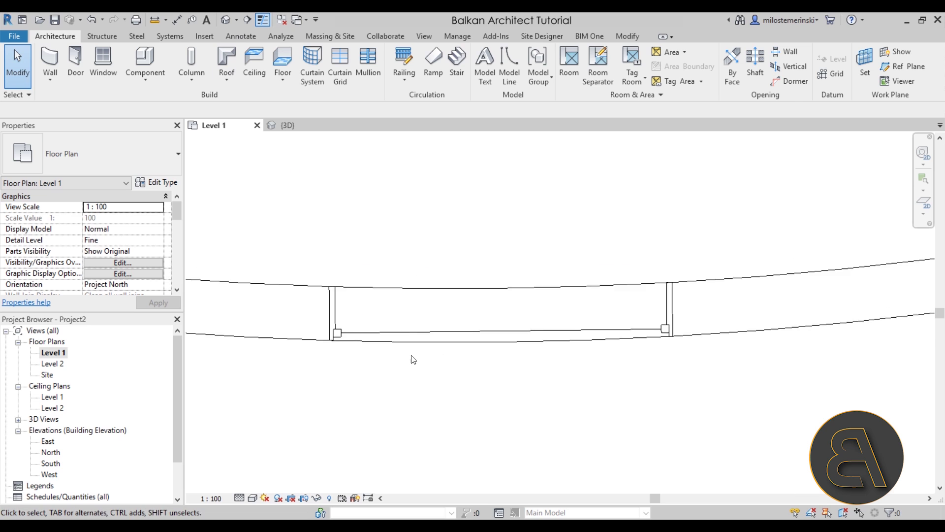
{"action": "scroll", "coordinate": [357, 362], "scroll_direction": "down", "scroll_amount": 2}
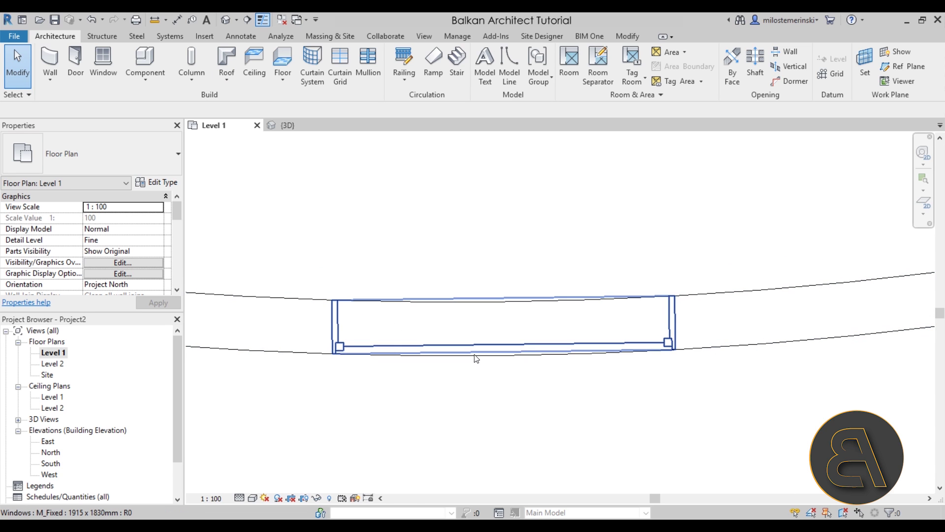
{"action": "scroll", "coordinate": [542, 394], "scroll_direction": "down", "scroll_amount": 2}
{"action": "scroll", "coordinate": [443, 374], "scroll_direction": "up", "scroll_amount": 2}
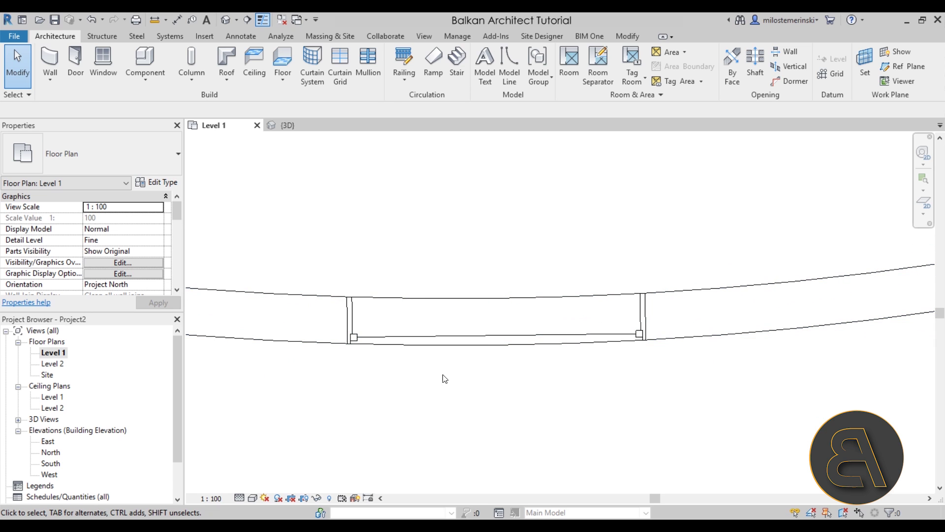
{"action": "scroll", "coordinate": [390, 353], "scroll_direction": "up", "scroll_amount": 2}
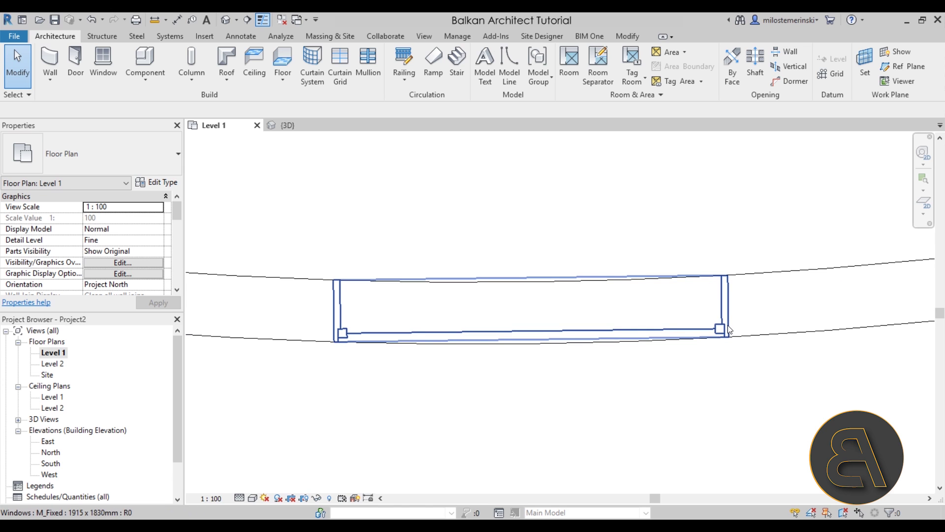
{"action": "left_click", "coordinate": [387, 338]}
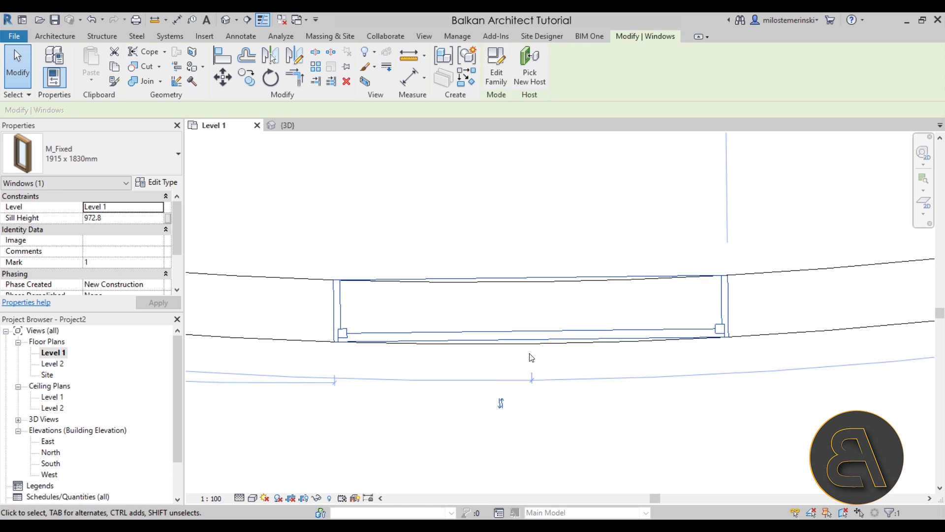
{"action": "middle_click_drag", "start_coordinate": [394, 367], "coordinate": [585, 365]}
{"action": "scroll", "coordinate": [522, 365], "scroll_direction": "down", "scroll_amount": 1}
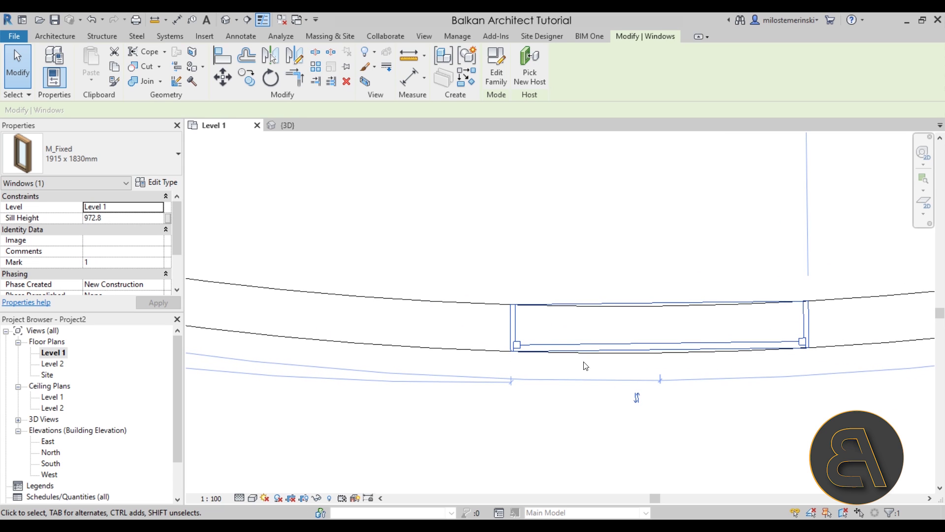
Set the M_Fixed 1915 x 1830mm type's Window Inset to 60 and apply it.
{"action": "left_click", "coordinate": [166, 182]}
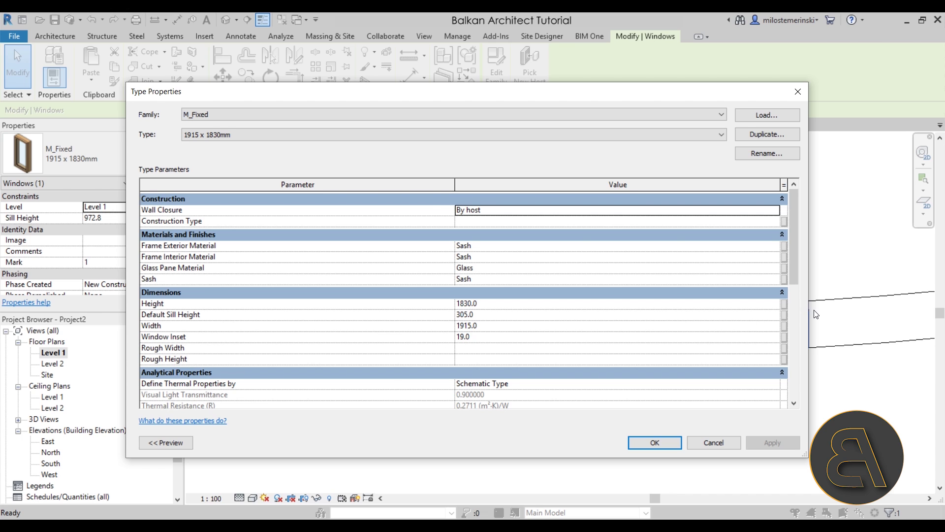
{"action": "left_click_drag", "start_coordinate": [809, 310], "coordinate": [471, 305]}
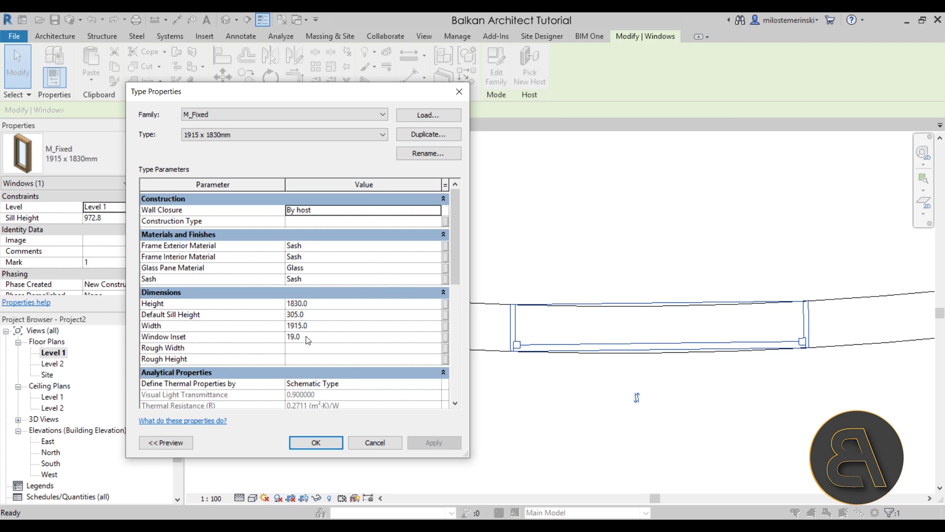
{"action": "left_click_drag", "start_coordinate": [306, 340], "coordinate": [209, 343]}
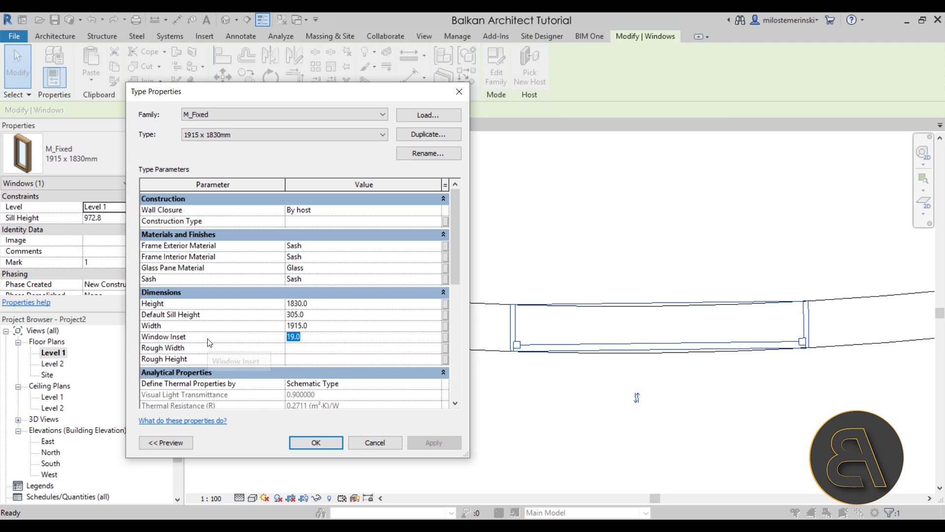
{"action": "type", "text": "60"}
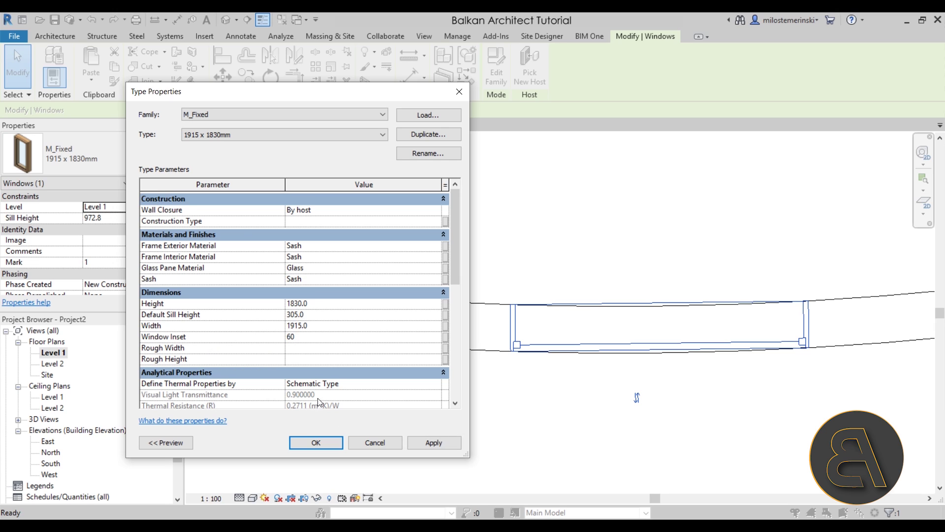
{"action": "left_click", "coordinate": [422, 442]}
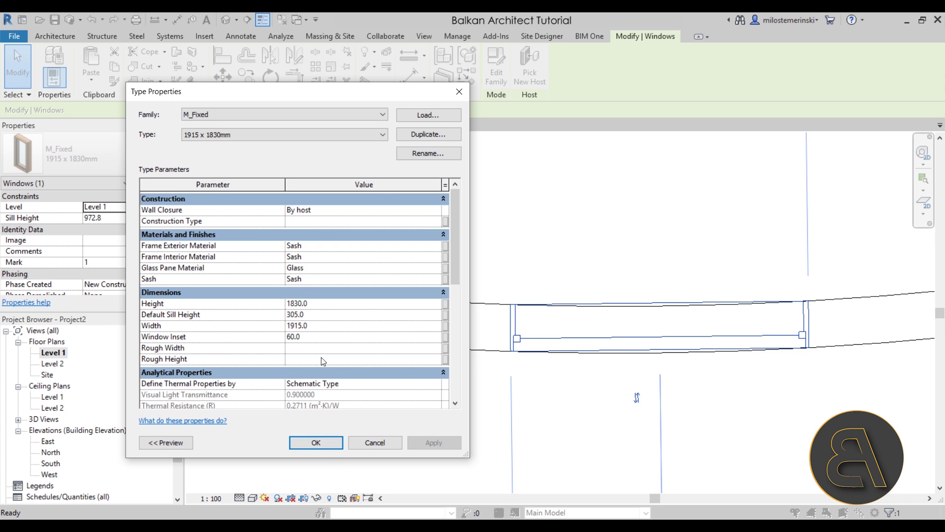
{"action": "left_click", "coordinate": [325, 442]}
{"action": "key", "text": "Escape"}
{"action": "scroll", "coordinate": [330, 226], "scroll_direction": "down", "scroll_amount": 5}
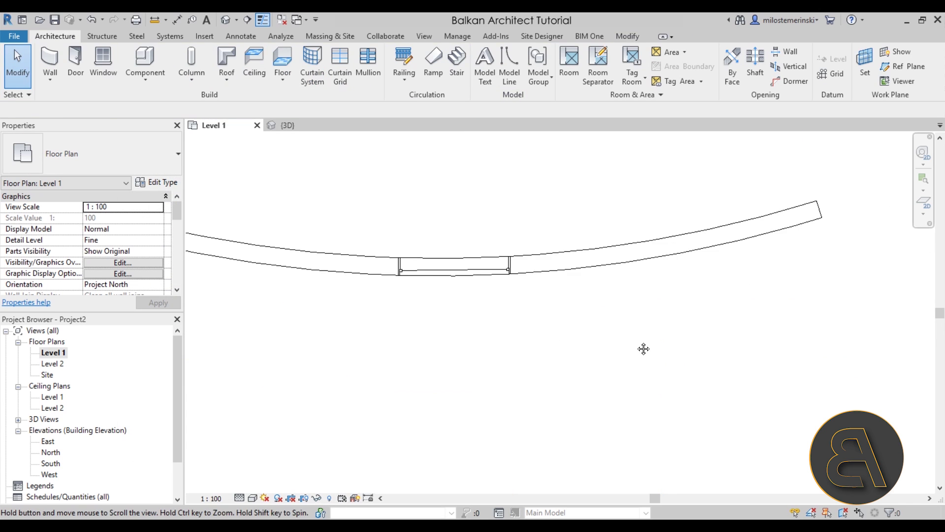
Bring the curved wall's window into view on the plan and check it by selecting it.
{"action": "middle_click_drag", "start_coordinate": [510, 330], "coordinate": [401, 331]}
{"action": "scroll", "coordinate": [624, 371], "scroll_direction": "up", "scroll_amount": 5}
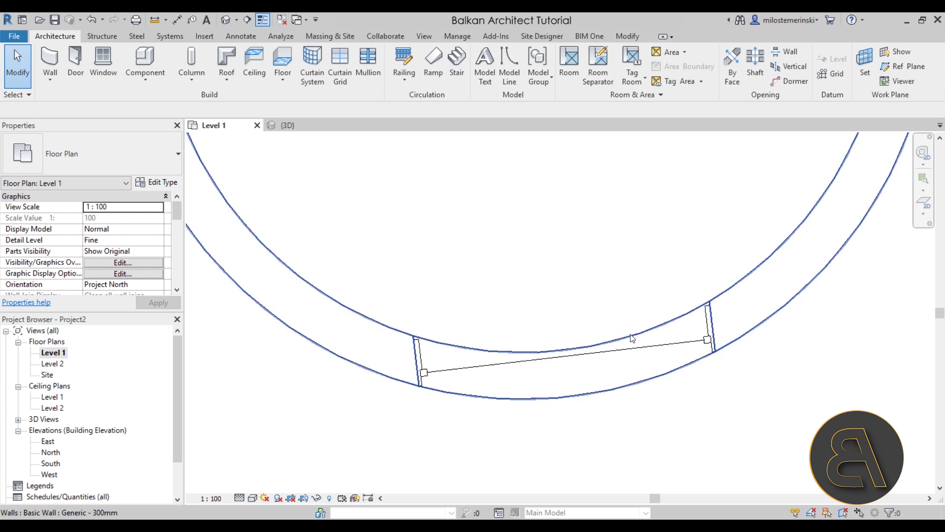
{"action": "left_click", "coordinate": [634, 356]}
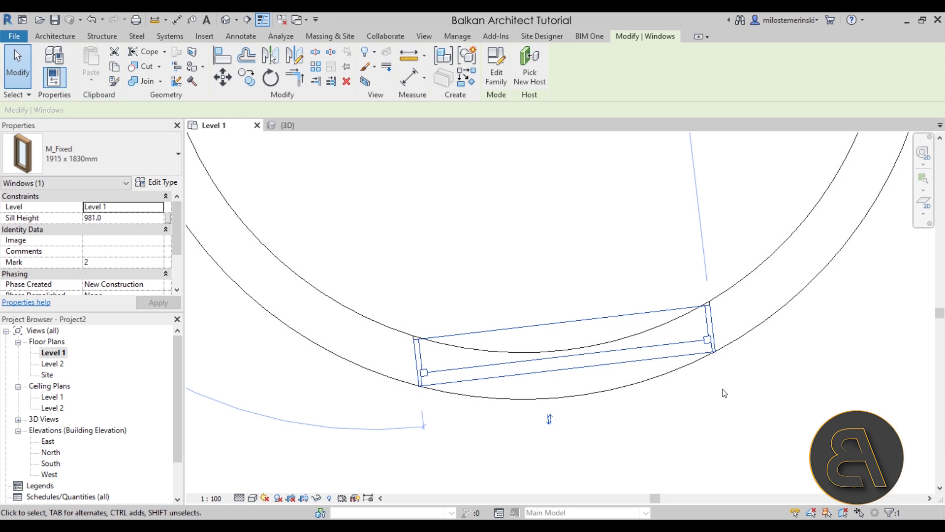
{"action": "left_click", "coordinate": [523, 309]}
{"action": "scroll", "coordinate": [500, 261], "scroll_direction": "down", "scroll_amount": 1}
{"action": "middle_click_drag", "start_coordinate": [506, 266], "coordinate": [348, 334]}
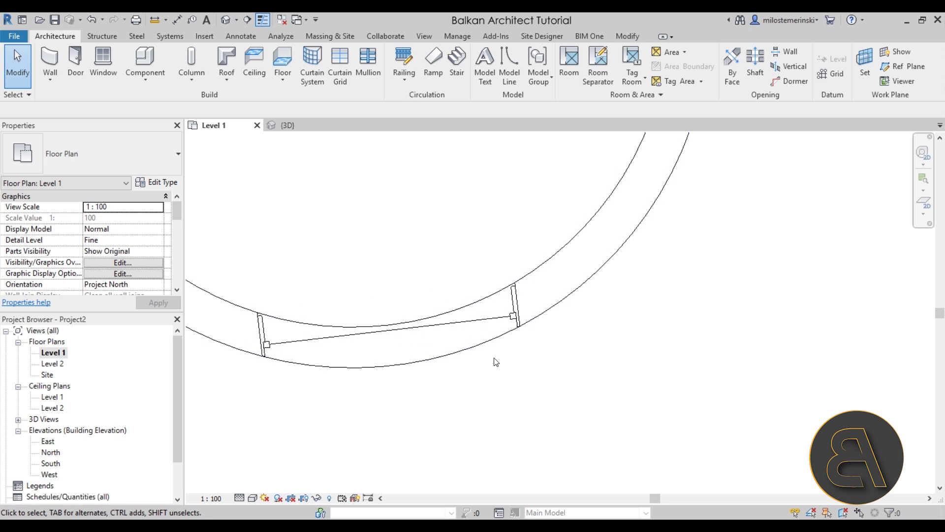
Switch to the default 3D view and orbit in close to the recessed window.
{"action": "left_click", "coordinate": [226, 22]}
{"action": "middle_click_drag", "start_coordinate": [610, 449], "coordinate": [645, 306], "text": "shift"}
{"action": "scroll", "coordinate": [656, 247], "scroll_direction": "up", "scroll_amount": 5}
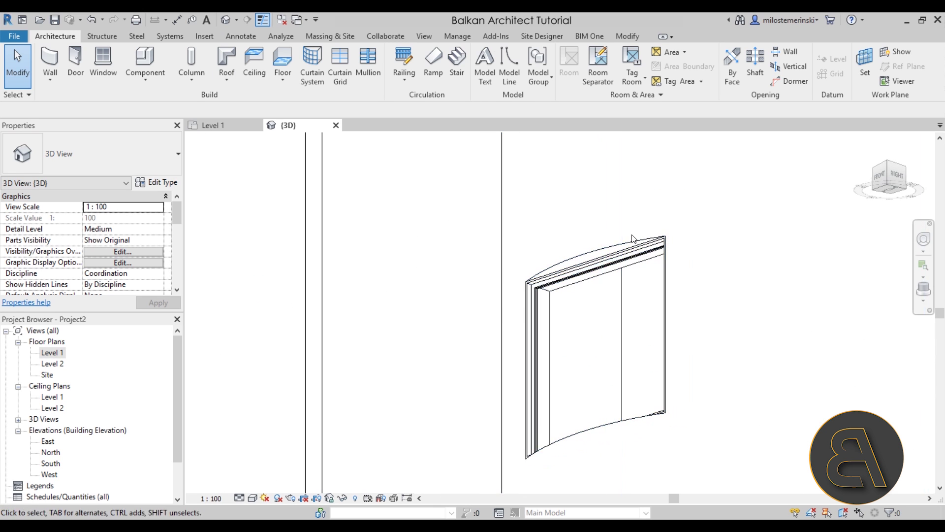
{"action": "middle_click_drag", "start_coordinate": [619, 170], "coordinate": [538, 206], "text": "shift"}
{"action": "scroll", "coordinate": [563, 249], "scroll_direction": "up", "scroll_amount": 2}
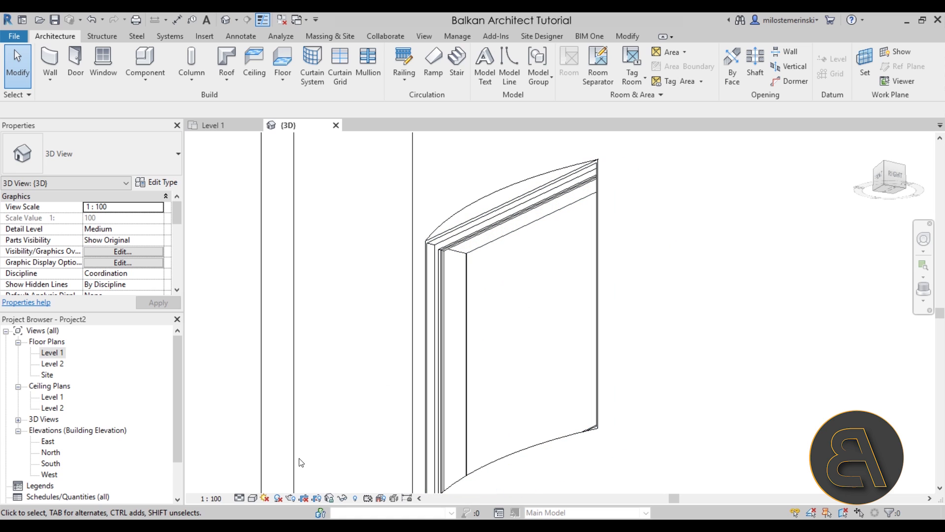
{"action": "left_click", "coordinate": [253, 498]}
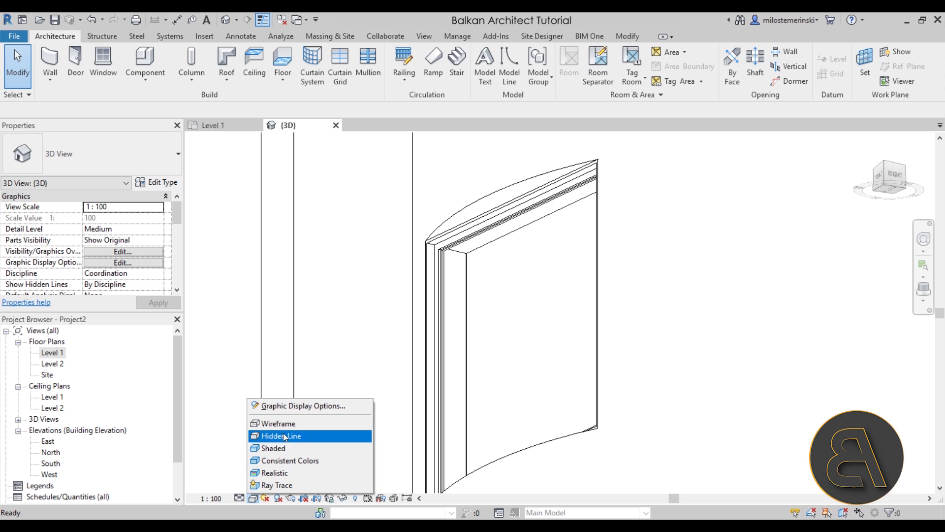
{"action": "left_click", "coordinate": [276, 448]}
{"action": "left_click", "coordinate": [253, 498]}
{"action": "left_click", "coordinate": [274, 470]}
{"action": "middle_click_drag", "start_coordinate": [510, 346], "coordinate": [502, 325], "text": "shift"}
{"action": "left_click", "coordinate": [253, 498]}
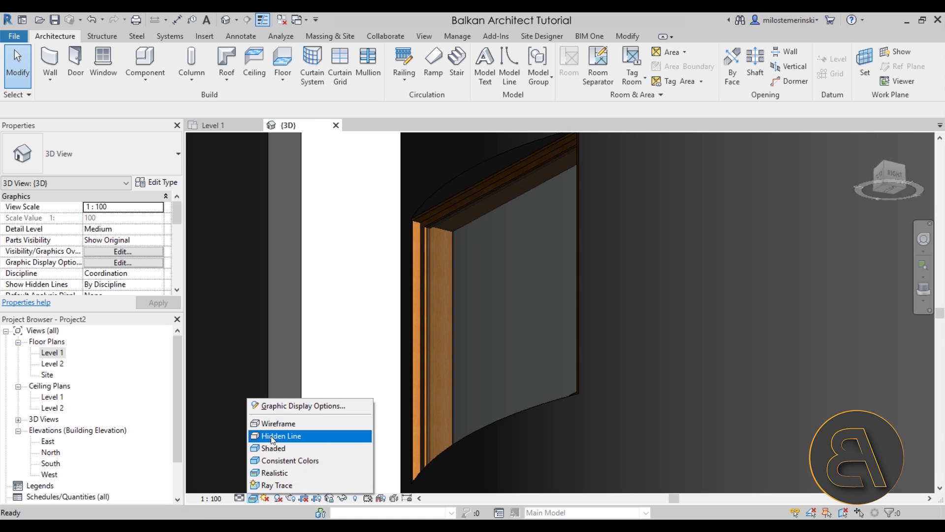
{"action": "left_click", "coordinate": [276, 435]}
{"action": "scroll", "coordinate": [471, 333], "scroll_direction": "down", "scroll_amount": 3}
{"action": "middle_click_drag", "start_coordinate": [471, 333], "coordinate": [443, 289], "text": "shift"}
{"action": "scroll", "coordinate": [413, 294], "scroll_direction": "up", "scroll_amount": 5}
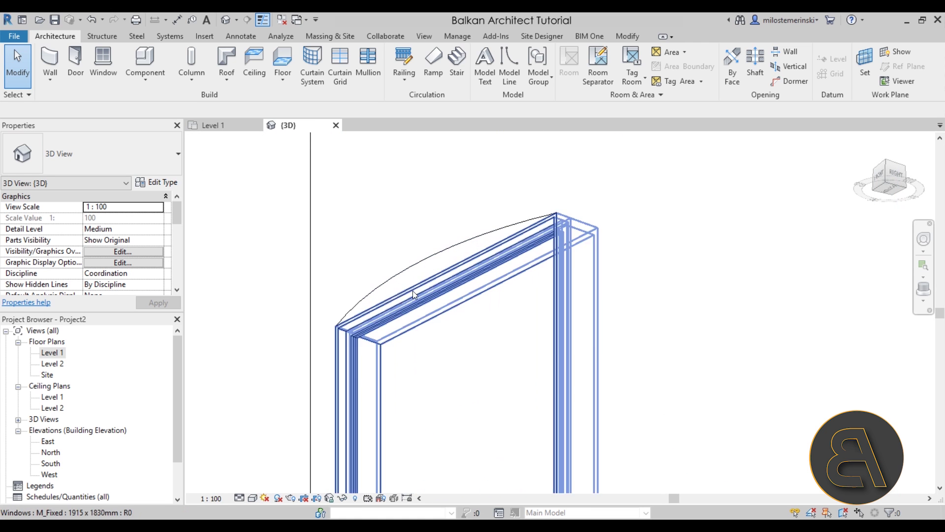
{"action": "scroll", "coordinate": [369, 302], "scroll_direction": "down", "scroll_amount": 5}
{"action": "middle_click_drag", "start_coordinate": [595, 256], "coordinate": [545, 217], "text": "shift"}
{"action": "scroll", "coordinate": [434, 261], "scroll_direction": "up", "scroll_amount": 3}
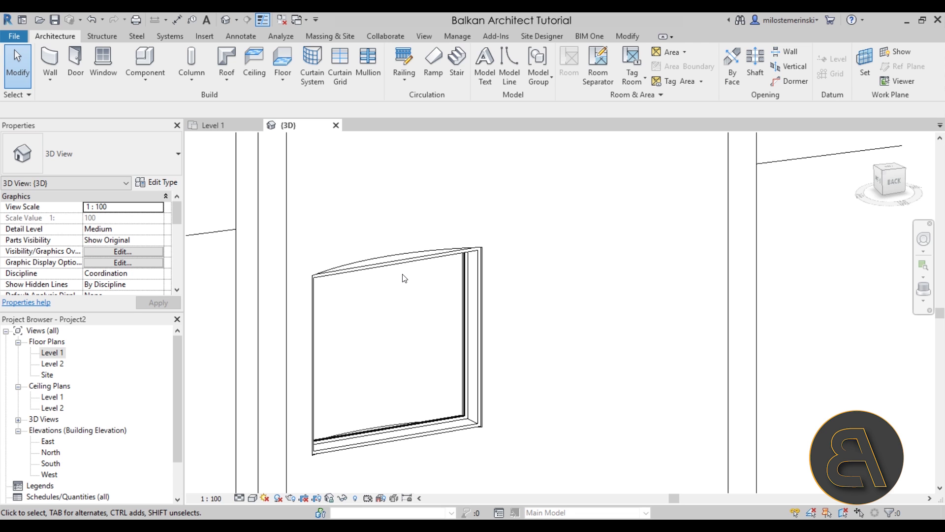
Delete the window from the curved wall, viewing it from the front.
{"action": "scroll", "coordinate": [402, 278], "scroll_direction": "down", "scroll_amount": 3}
{"action": "middle_click_drag", "start_coordinate": [403, 279], "coordinate": [295, 212], "text": "shift"}
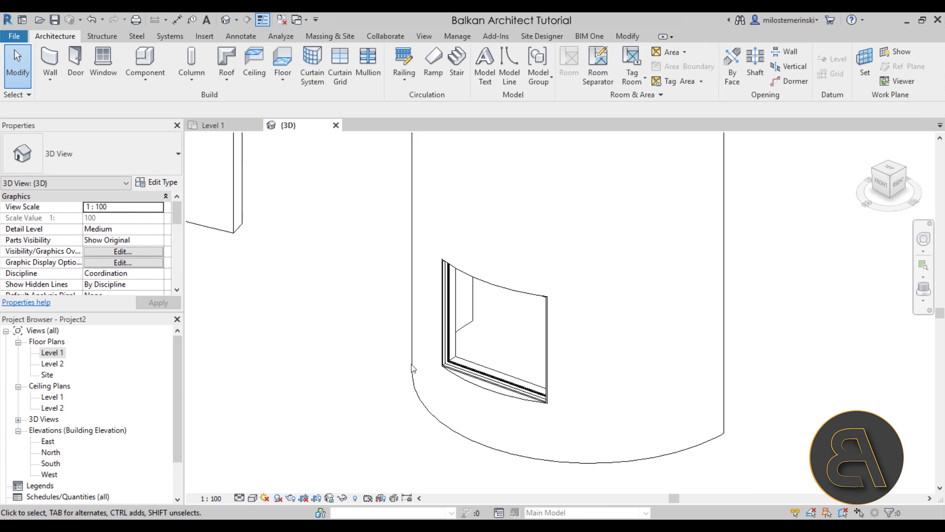
{"action": "left_click", "coordinate": [486, 374]}
{"action": "key", "text": "Delete"}
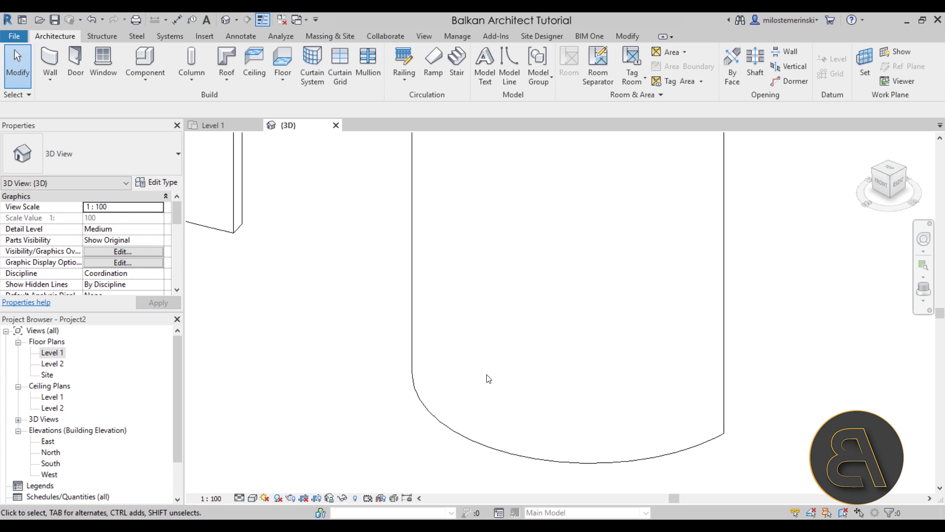
{"action": "middle_click_drag", "start_coordinate": [489, 378], "coordinate": [561, 350], "text": "shift"}
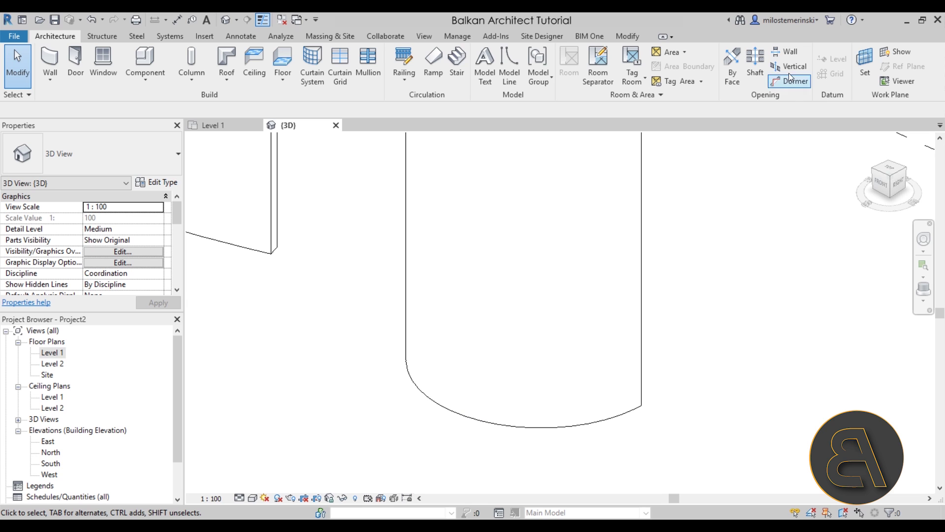
Cut a rectangular arc wall opening into the semicircular wall by picking two corners.
{"action": "left_click", "coordinate": [788, 53]}
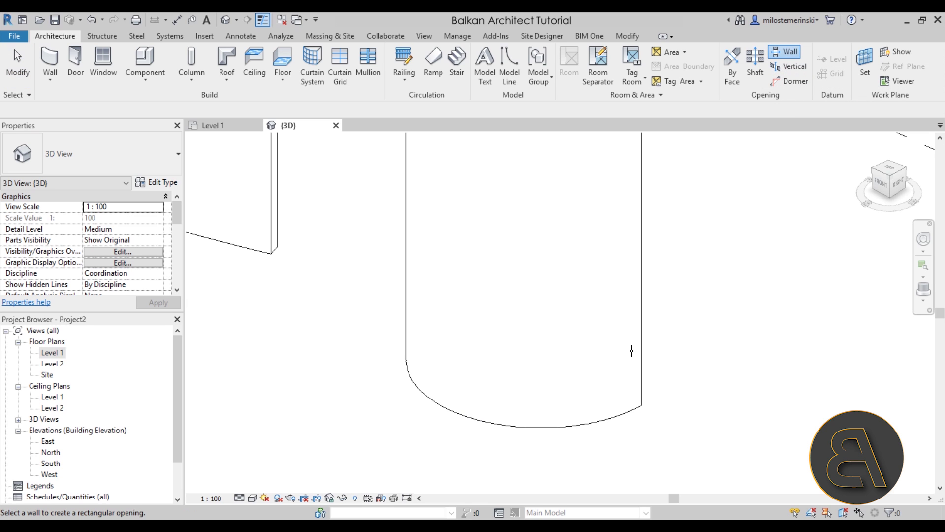
{"action": "left_click", "coordinate": [498, 419]}
{"action": "left_click", "coordinate": [442, 406]}
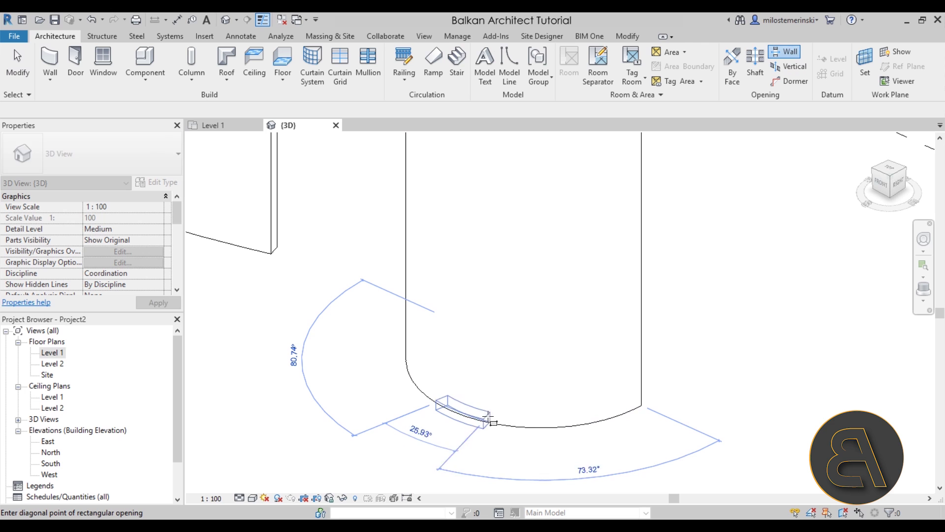
{"action": "left_click", "coordinate": [565, 347]}
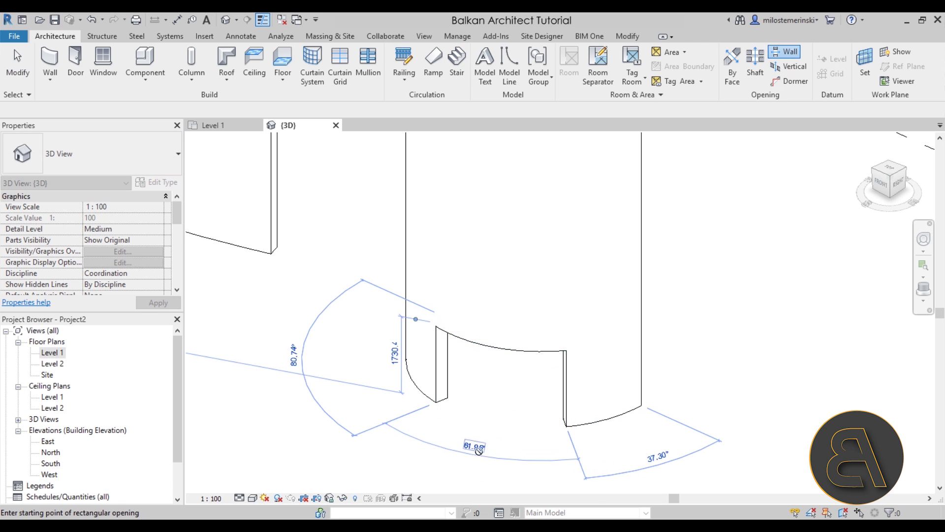
{"action": "middle_click_drag", "start_coordinate": [539, 404], "coordinate": [532, 386], "text": "shift"}
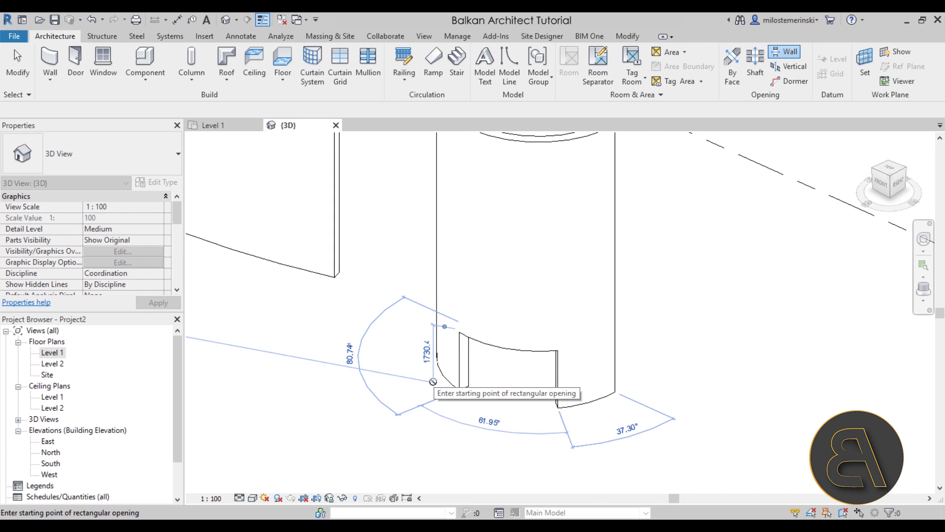
{"action": "scroll", "coordinate": [455, 388], "scroll_direction": "up", "scroll_amount": 2}
{"action": "key", "text": "Escape"}
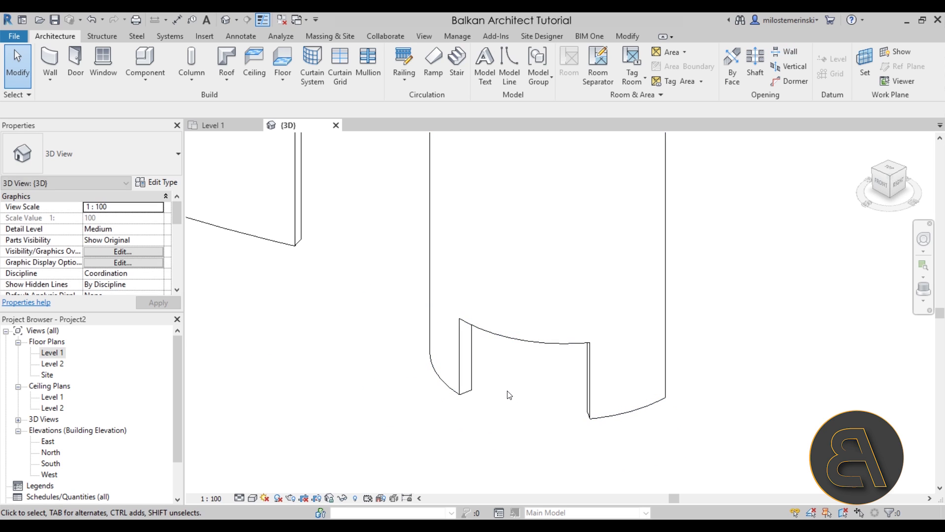
Resize the opening to a 1000 base offset and 3100 top offset, narrowing its right side.
{"action": "left_click", "coordinate": [473, 385]}
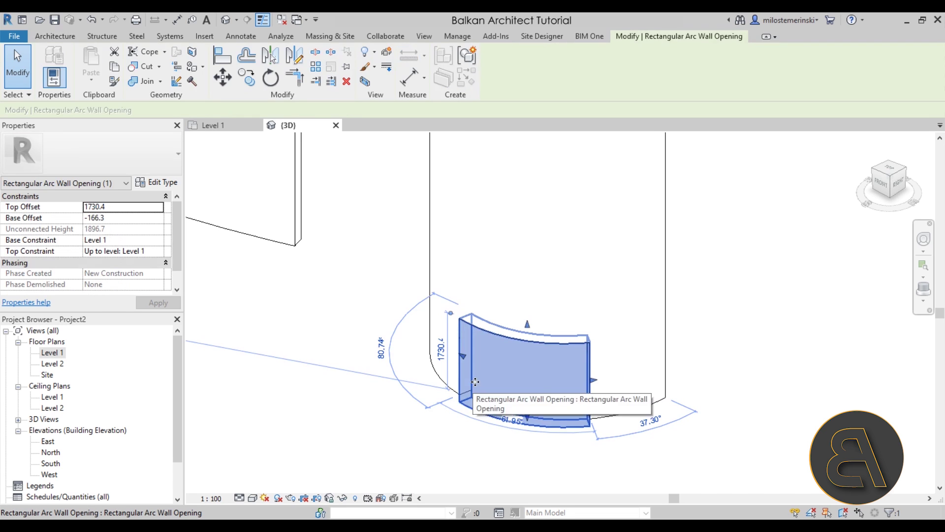
{"action": "left_click_drag", "start_coordinate": [528, 418], "coordinate": [527, 370]}
{"action": "left_click_drag", "start_coordinate": [528, 299], "coordinate": [517, 266]}
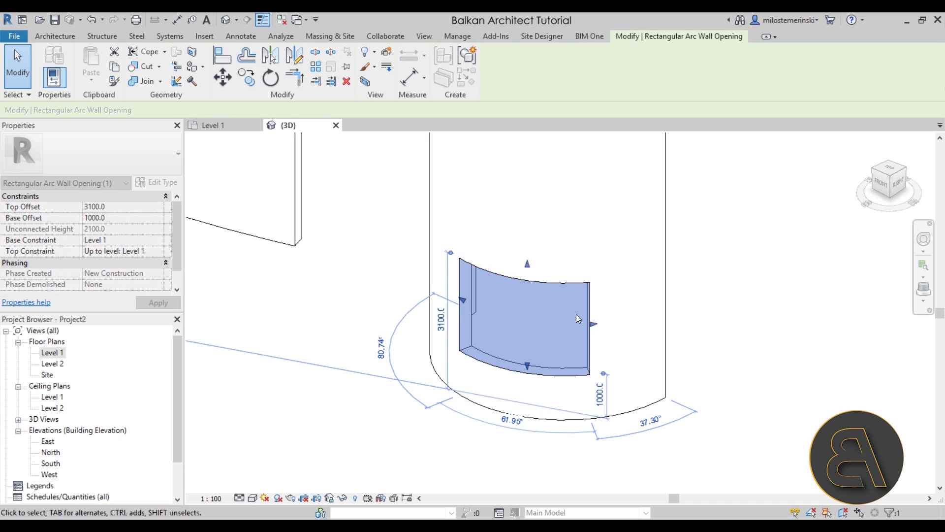
{"action": "left_click_drag", "start_coordinate": [593, 338], "coordinate": [518, 322]}
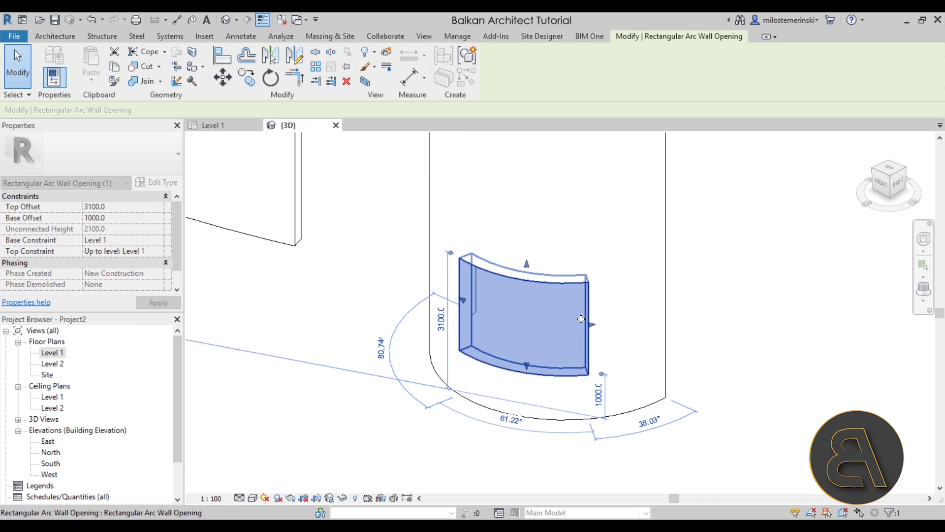
{"action": "left_click", "coordinate": [533, 321]}
{"action": "middle_click_drag", "start_coordinate": [533, 321], "coordinate": [472, 354], "text": "shift"}
{"action": "scroll", "coordinate": [464, 352], "scroll_direction": "up", "scroll_amount": 5}
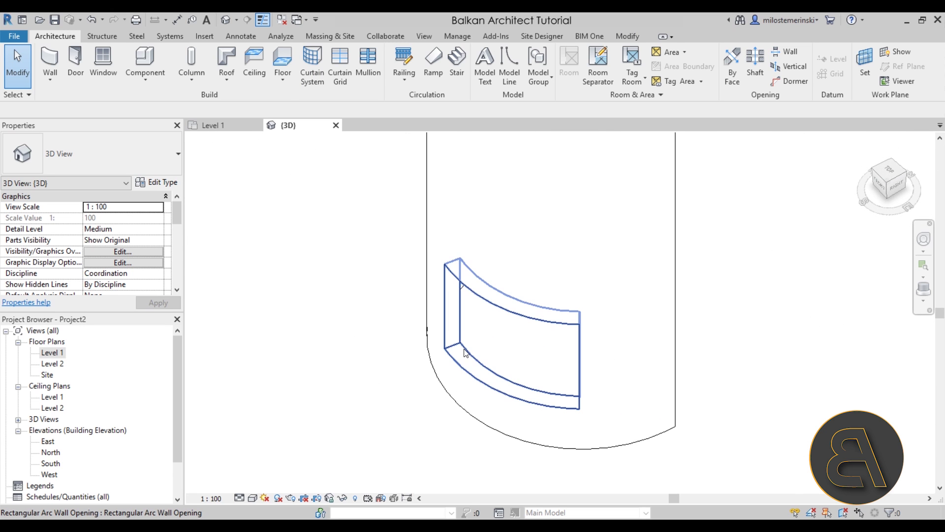
On the Level 1 plan, turn Thin Lines off to show real wall line weights.
{"action": "left_click", "coordinate": [464, 352]}
{"action": "key", "text": "Escape"}
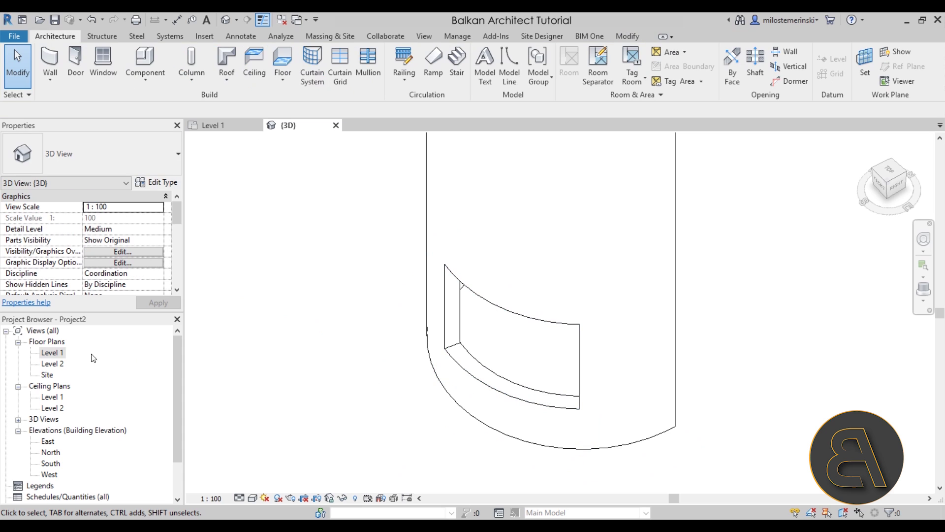
{"action": "double_click", "coordinate": [58, 353]}
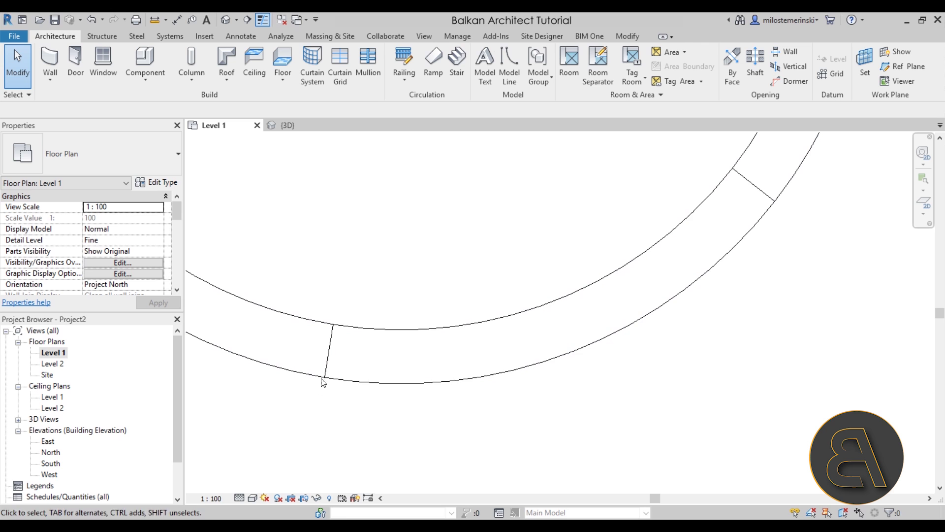
{"action": "scroll", "coordinate": [325, 383], "scroll_direction": "up", "scroll_amount": 3}
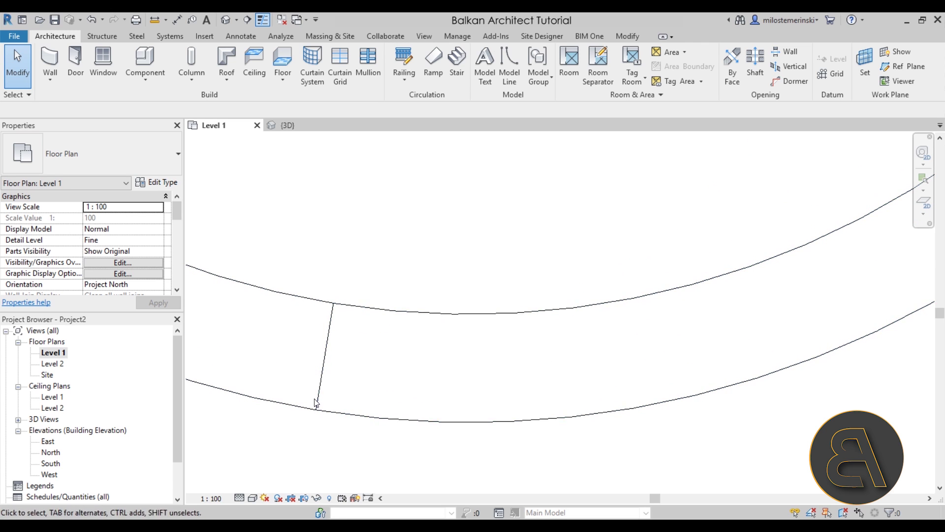
{"action": "scroll", "coordinate": [339, 327], "scroll_direction": "down", "scroll_amount": 3}
{"action": "middle_click_drag", "start_coordinate": [469, 302], "coordinate": [355, 388]}
{"action": "scroll", "coordinate": [570, 274], "scroll_direction": "down", "scroll_amount": 2}
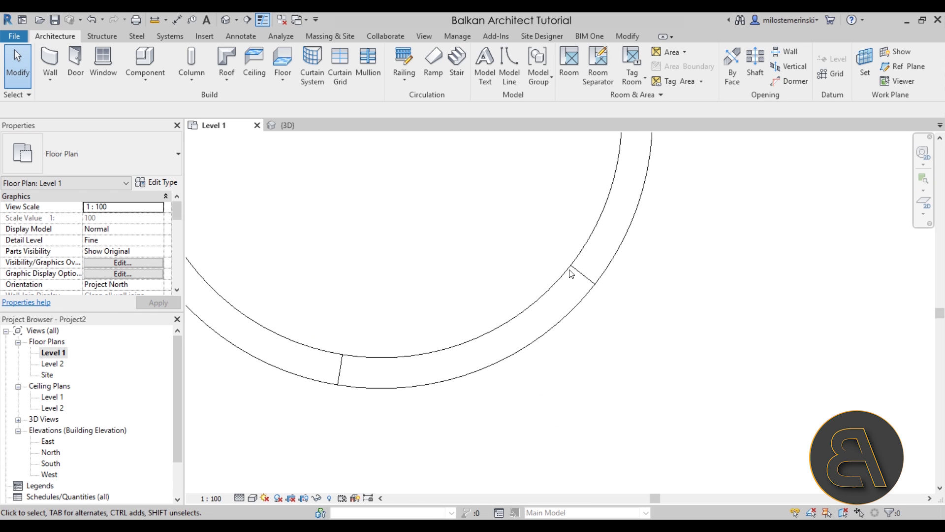
{"action": "scroll", "coordinate": [597, 331], "scroll_direction": "down", "scroll_amount": 2}
{"action": "middle_click_drag", "start_coordinate": [558, 374], "coordinate": [500, 331]}
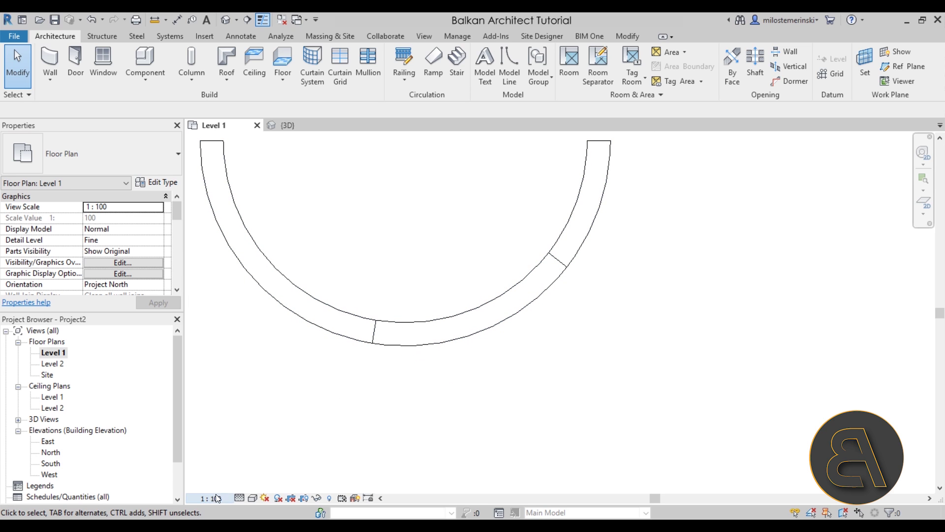
{"action": "left_click", "coordinate": [263, 20]}
{"action": "scroll", "coordinate": [496, 302], "scroll_direction": "up", "scroll_amount": 2}
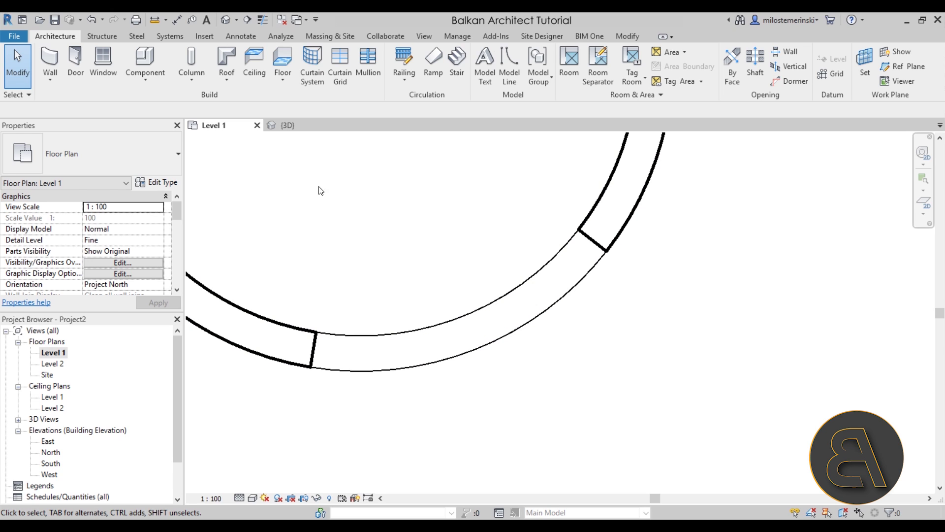
Return to the default 3D view and open the Component dropdown.
{"action": "left_click", "coordinate": [228, 22]}
{"action": "middle_click_drag", "start_coordinate": [514, 236], "coordinate": [521, 232], "text": "shift"}
{"action": "scroll", "coordinate": [536, 268], "scroll_direction": "up", "scroll_amount": 2}
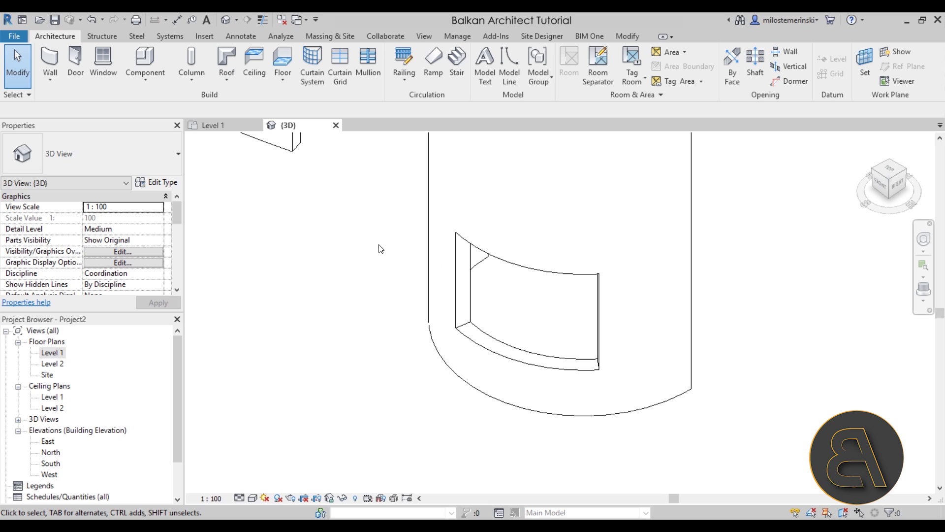
{"action": "left_click", "coordinate": [147, 84]}
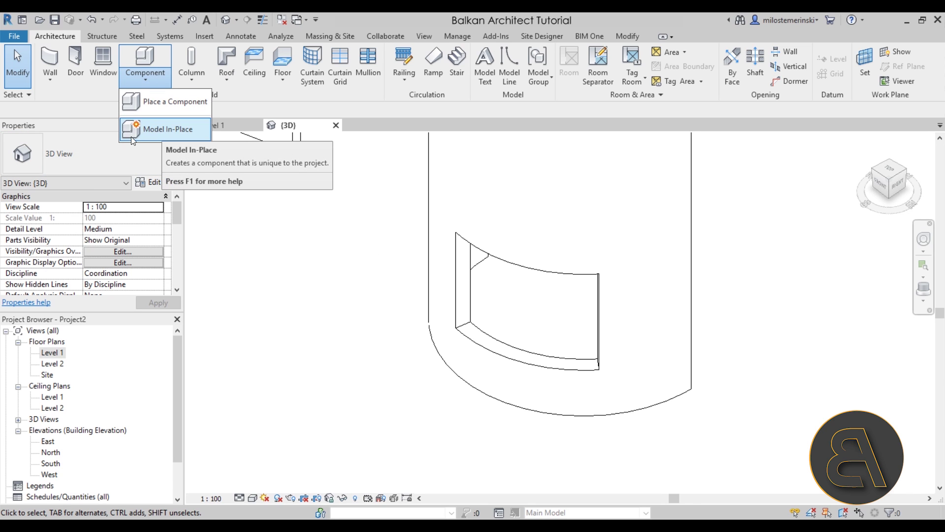
Create a Model In-Place family in the Windows category named Windows 1.
{"action": "left_click", "coordinate": [166, 135]}
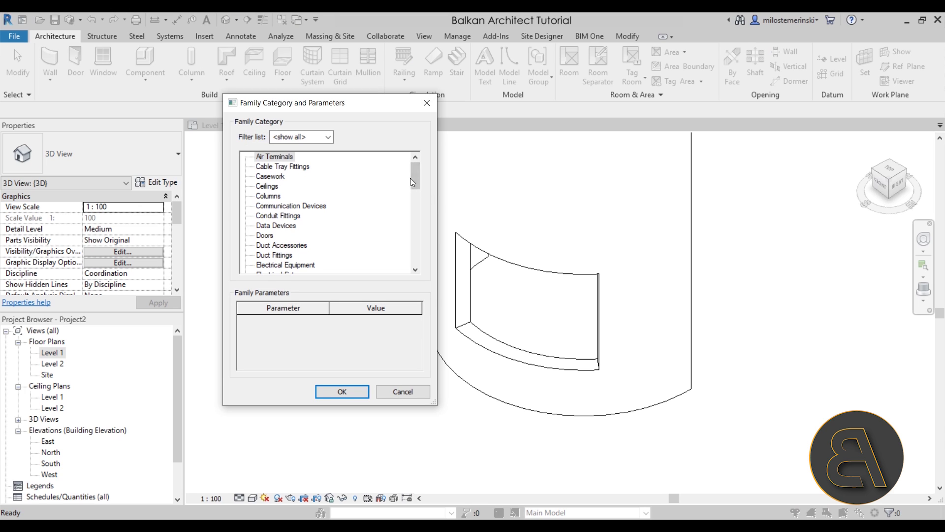
{"action": "left_click_drag", "start_coordinate": [414, 174], "coordinate": [414, 262]}
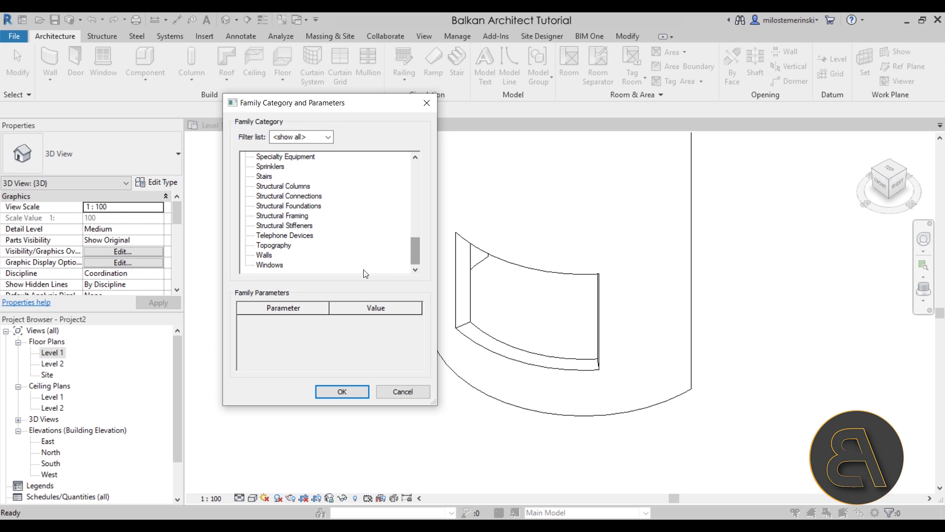
{"action": "left_click", "coordinate": [276, 264]}
{"action": "left_click", "coordinate": [342, 391]}
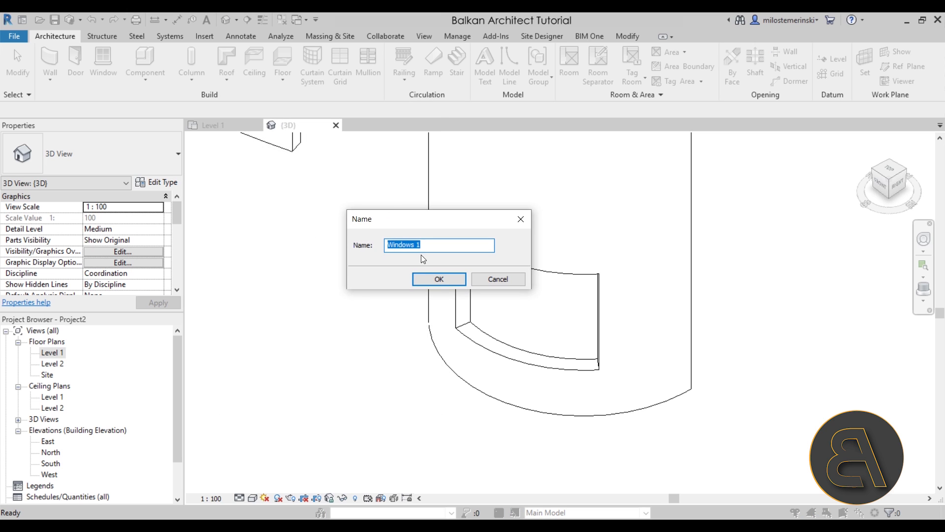
{"action": "left_click", "coordinate": [423, 281]}
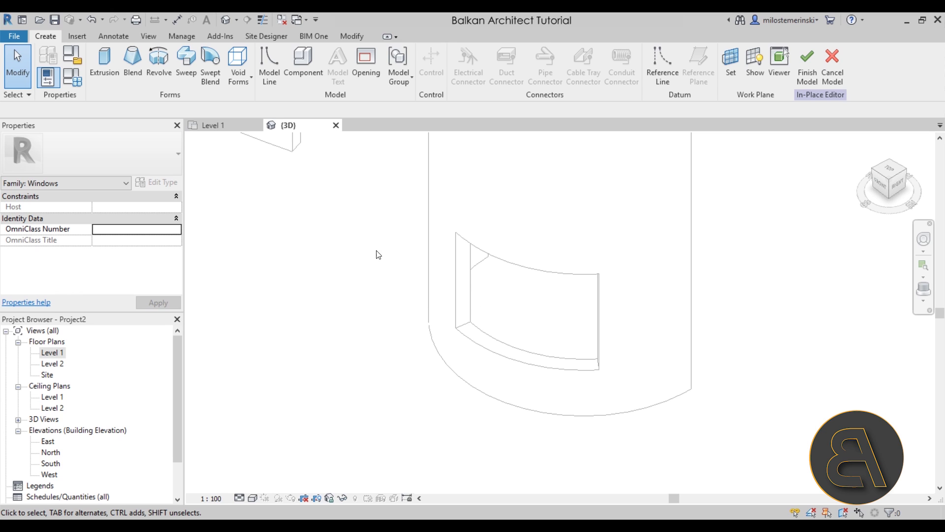
Start a sweep whose path follows the opening's four edges: both vertical edges and both arcs.
{"action": "left_click", "coordinate": [186, 79]}
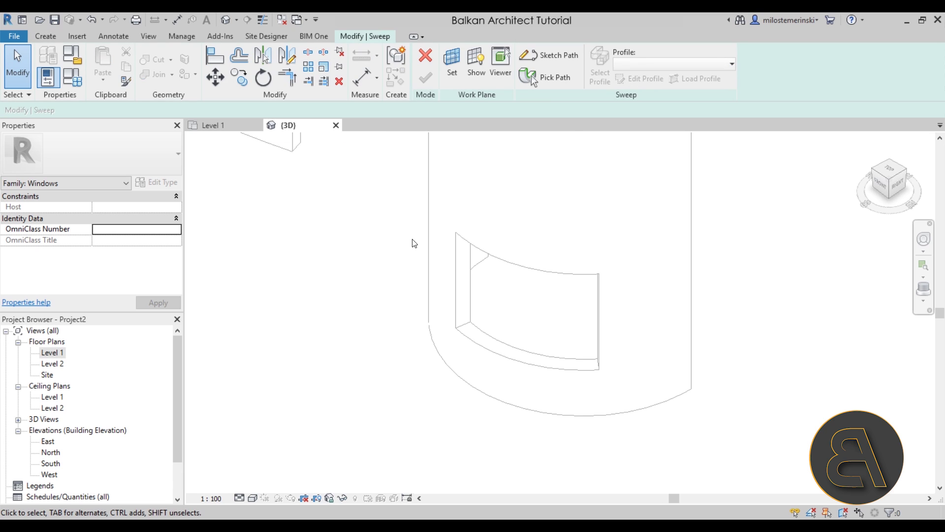
{"action": "left_click", "coordinate": [551, 78]}
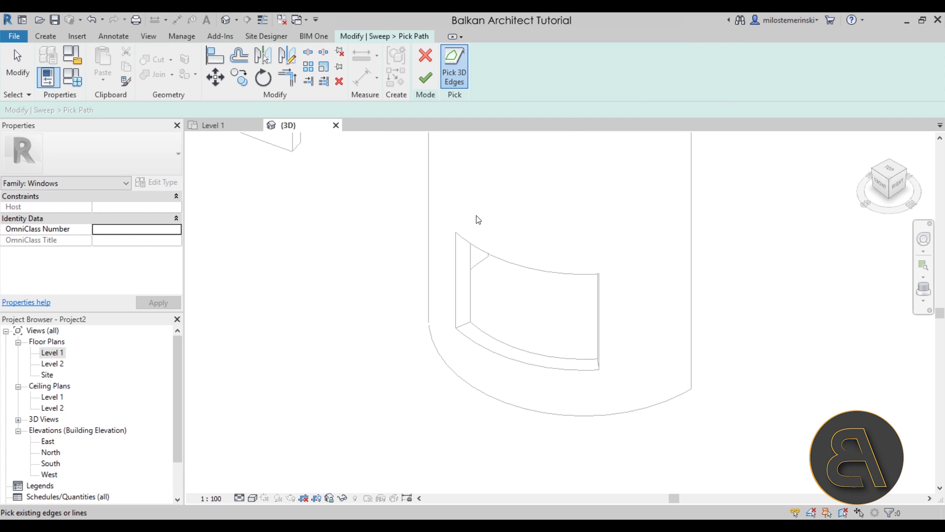
{"action": "left_click", "coordinate": [460, 253]}
{"action": "left_click", "coordinate": [480, 342]}
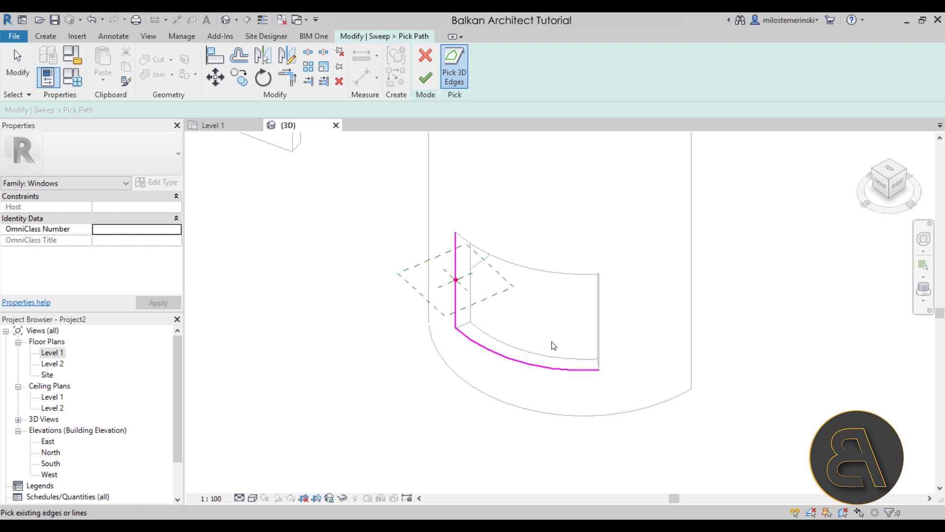
{"action": "left_click", "coordinate": [558, 278]}
{"action": "middle_click_drag", "start_coordinate": [558, 278], "coordinate": [689, 288], "text": "shift"}
{"action": "left_click", "coordinate": [749, 219]}
{"action": "middle_click_drag", "start_coordinate": [777, 243], "coordinate": [707, 249], "text": "shift"}
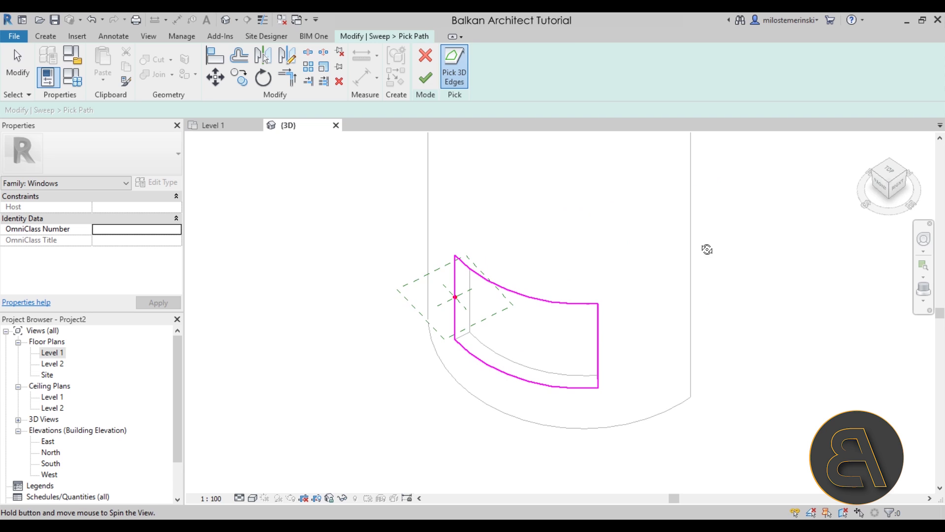
{"action": "left_click", "coordinate": [426, 80]}
Sketch a 301.3 × 78.0 rectangular sweep profile and finish the sweep.
{"action": "left_click", "coordinate": [640, 78]}
{"action": "scroll", "coordinate": [477, 300], "scroll_direction": "up", "scroll_amount": 4}
{"action": "scroll", "coordinate": [477, 300], "scroll_direction": "up", "scroll_amount": 5}
{"action": "left_click", "coordinate": [465, 56]}
{"action": "left_click", "coordinate": [360, 324]}
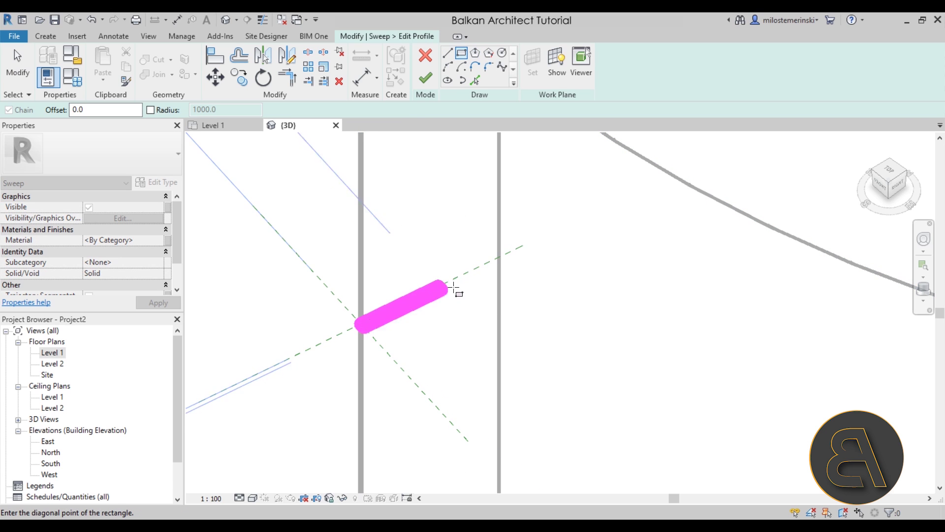
{"action": "left_click", "coordinate": [523, 289]}
{"action": "scroll", "coordinate": [598, 280], "scroll_direction": "down", "scroll_amount": 3}
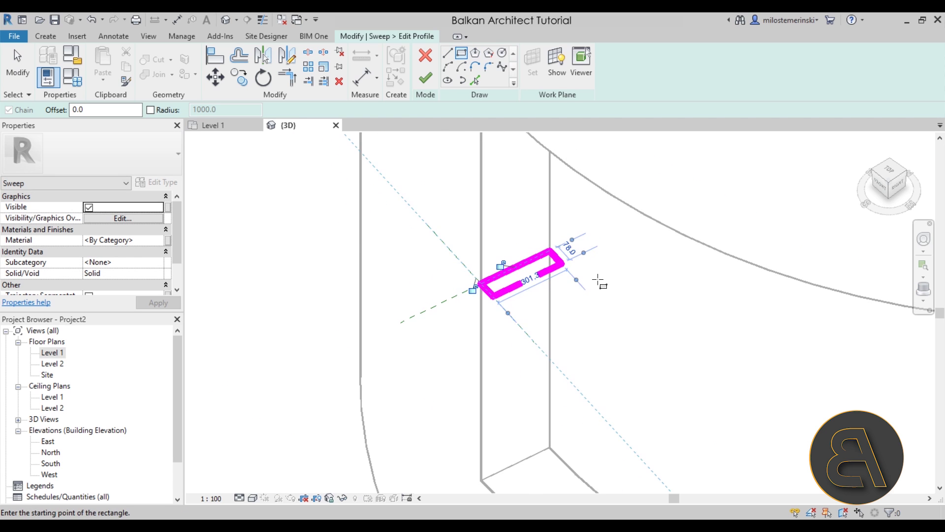
{"action": "key", "text": "Escape"}
{"action": "left_click", "coordinate": [427, 78]}
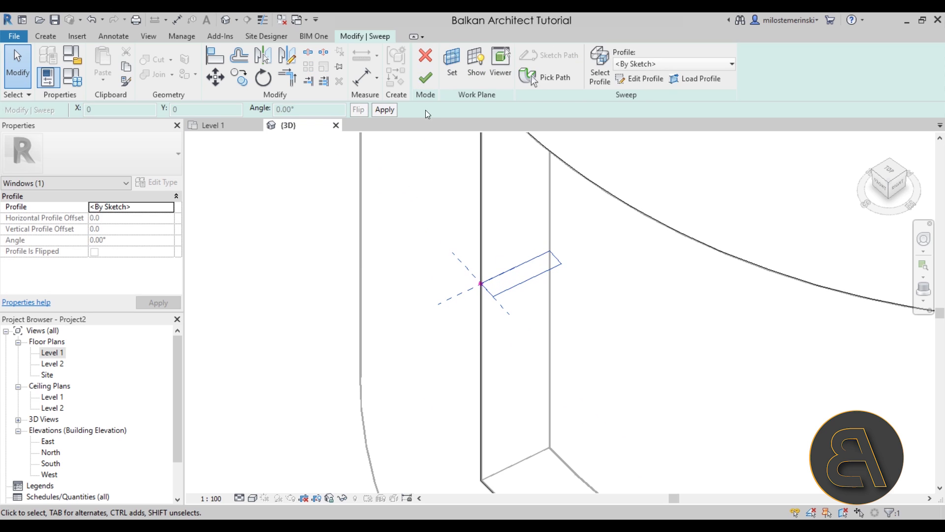
{"action": "left_click", "coordinate": [425, 77]}
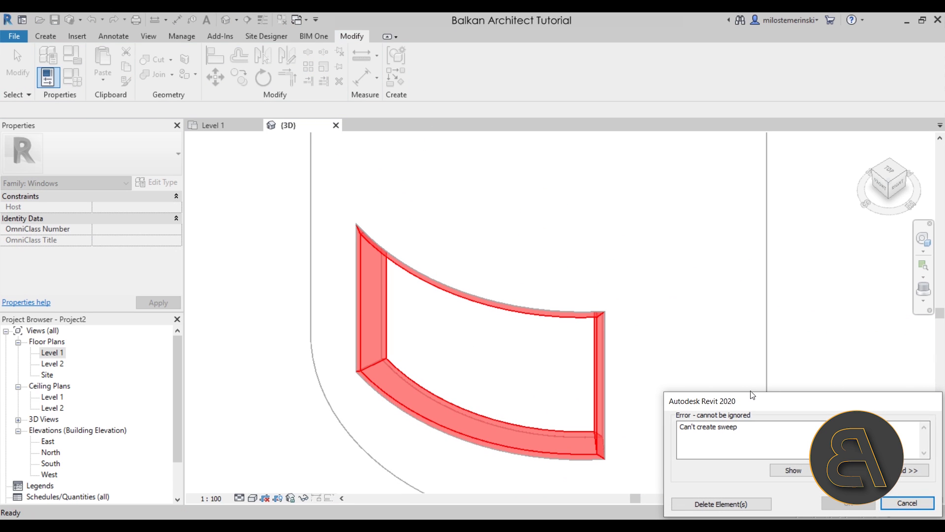
Move the 'Can't create sweep' error aside and delete the failed sweep element.
{"action": "left_click_drag", "start_coordinate": [751, 394], "coordinate": [624, 246]}
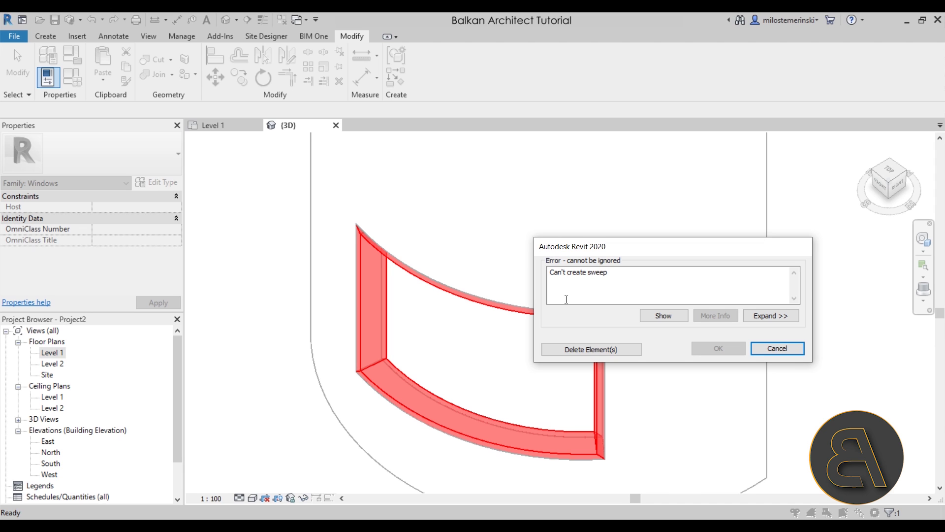
{"action": "left_click", "coordinate": [591, 349]}
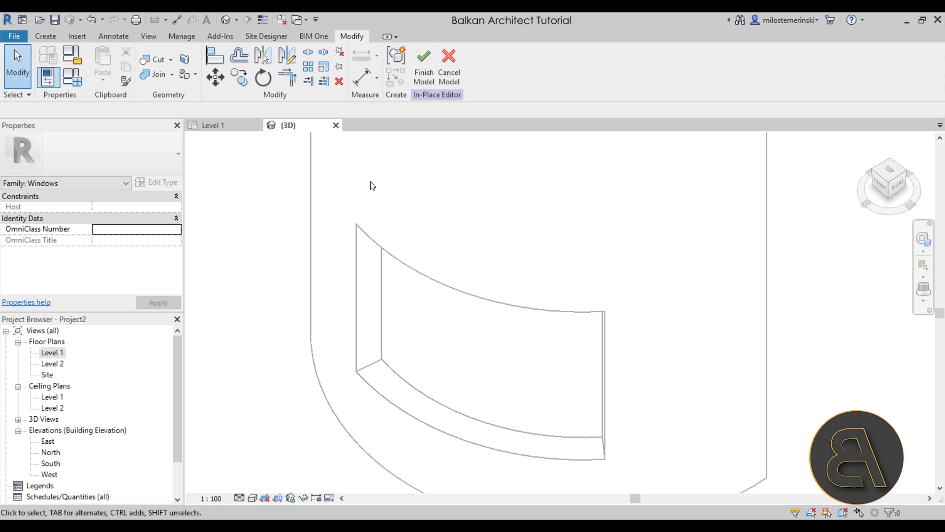
In Level 1, sketch an extrusion from the opening's inner and outer arcs and both end lines.
{"action": "double_click", "coordinate": [56, 353]}
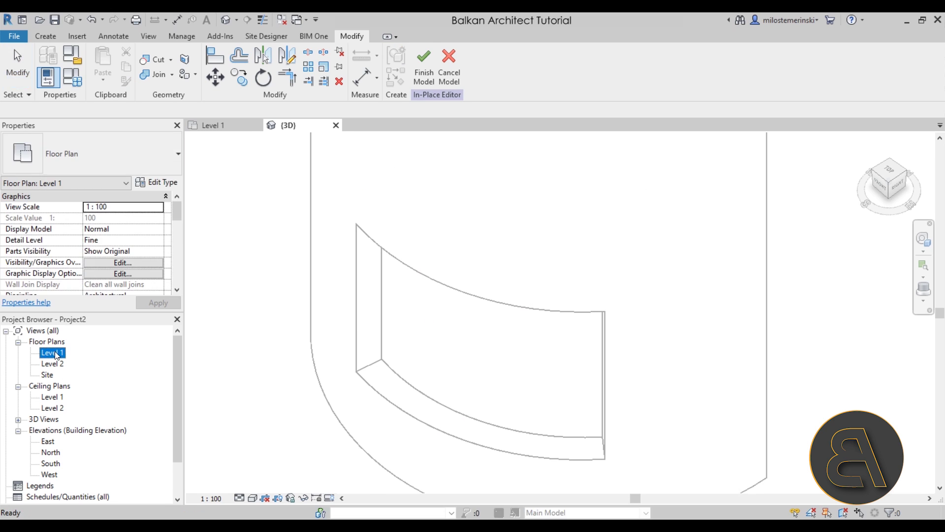
{"action": "left_click", "coordinate": [54, 37]}
{"action": "left_click", "coordinate": [111, 72]}
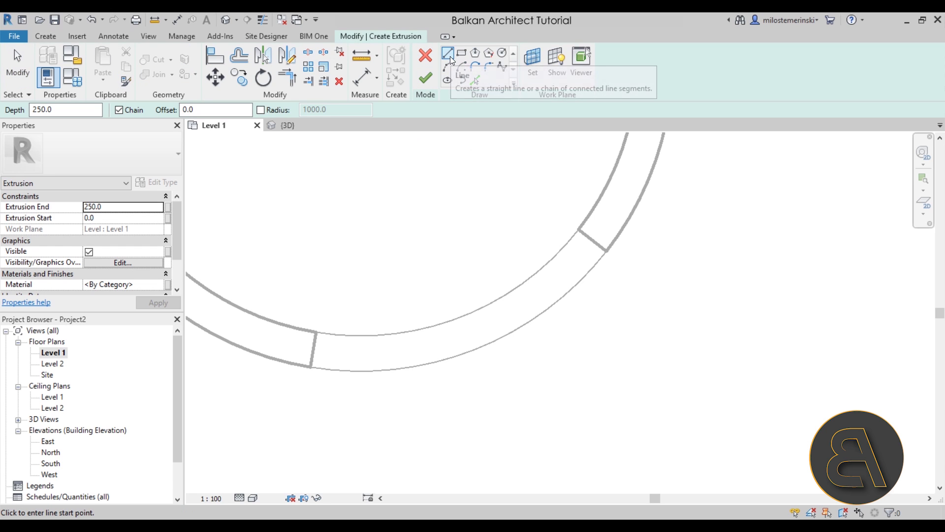
{"action": "left_click", "coordinate": [477, 82]}
{"action": "left_click", "coordinate": [422, 331]}
{"action": "left_click", "coordinate": [433, 368]}
{"action": "left_click", "coordinate": [319, 358]}
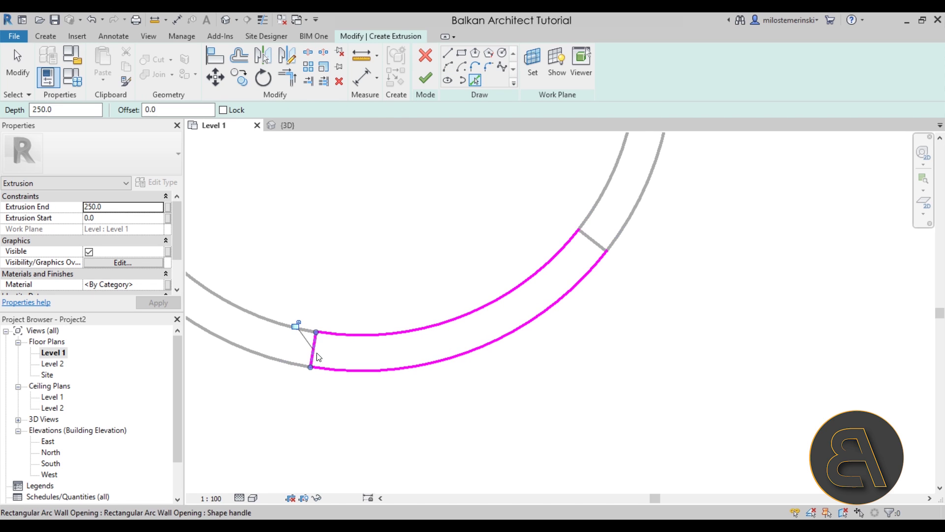
{"action": "left_click", "coordinate": [593, 240]}
{"action": "left_click", "coordinate": [426, 81]}
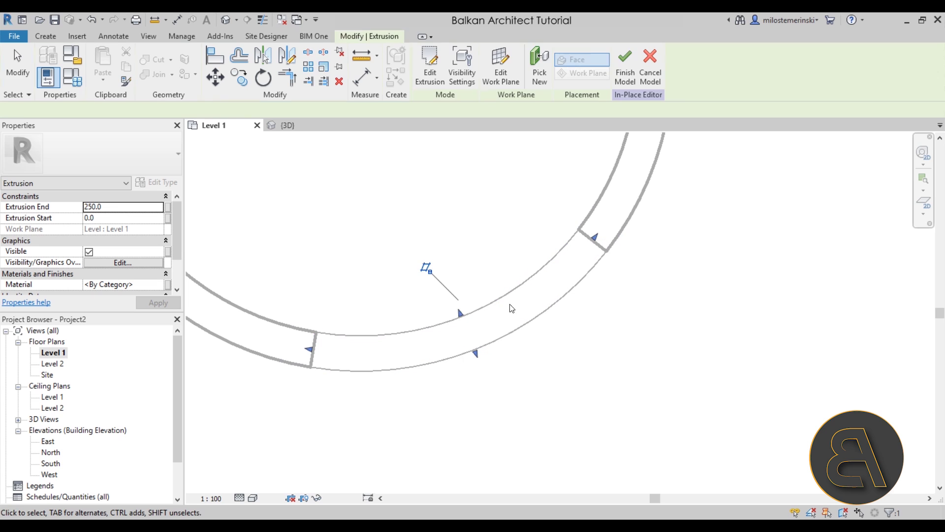
In the South elevation, reshape the extrusion into a thin sill member with extrusion end 1100.0.
{"action": "double_click", "coordinate": [49, 463]}
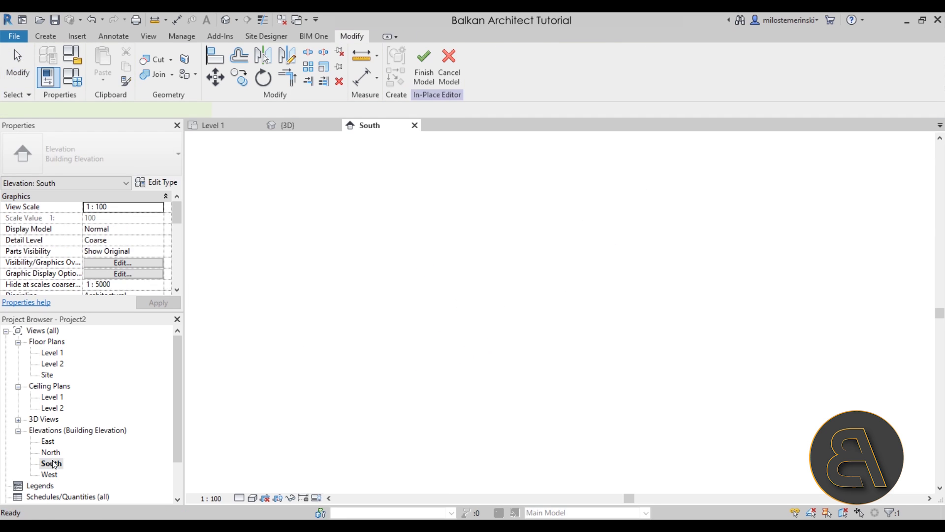
{"action": "scroll", "coordinate": [668, 397], "scroll_direction": "up", "scroll_amount": 3}
{"action": "left_click_drag", "start_coordinate": [604, 412], "coordinate": [606, 324]}
{"action": "left_click_drag", "start_coordinate": [605, 442], "coordinate": [607, 337]}
{"action": "scroll", "coordinate": [698, 325], "scroll_direction": "up", "scroll_amount": 3}
{"action": "left_click", "coordinate": [125, 110]}
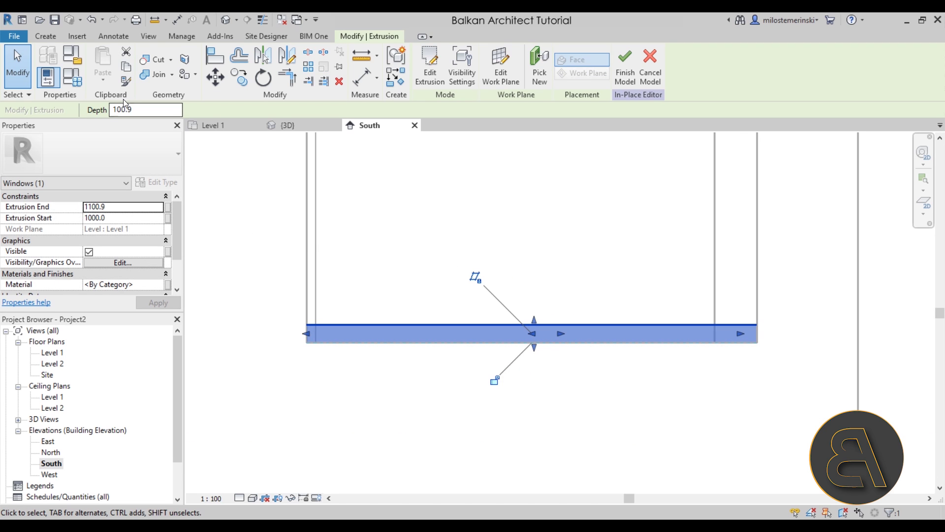
{"action": "left_click", "coordinate": [111, 208]}
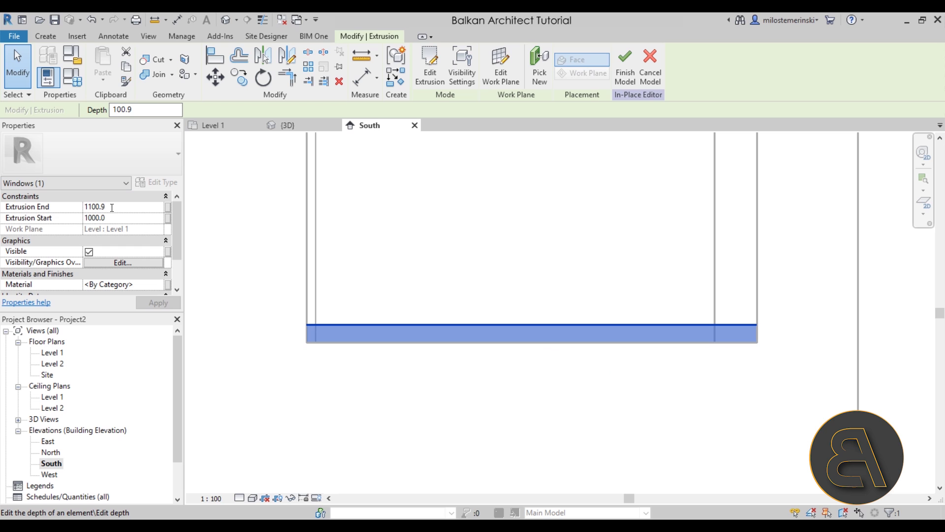
{"action": "key", "text": "BackSpace"}
{"action": "type", "text": "0"}
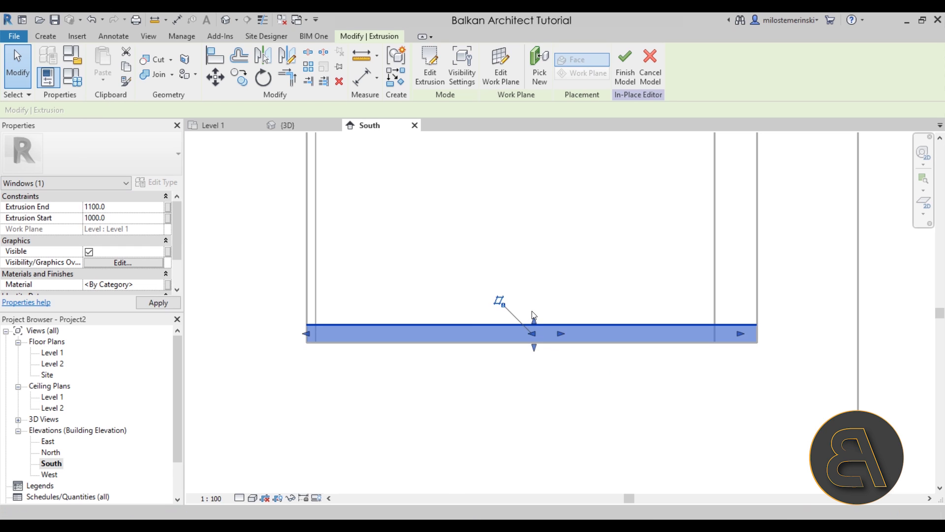
{"action": "scroll", "coordinate": [380, 276], "scroll_direction": "down", "scroll_amount": 3}
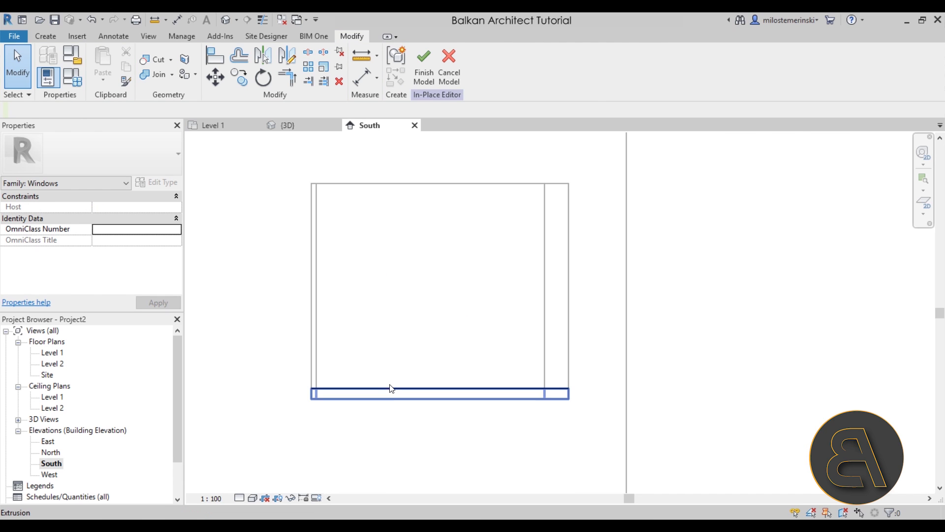
Copy the sill member 1920 up without Constrain to form the head, and move it into place.
{"action": "left_click", "coordinate": [244, 79]}
{"action": "left_click", "coordinate": [105, 110]}
{"action": "left_click", "coordinate": [313, 399]}
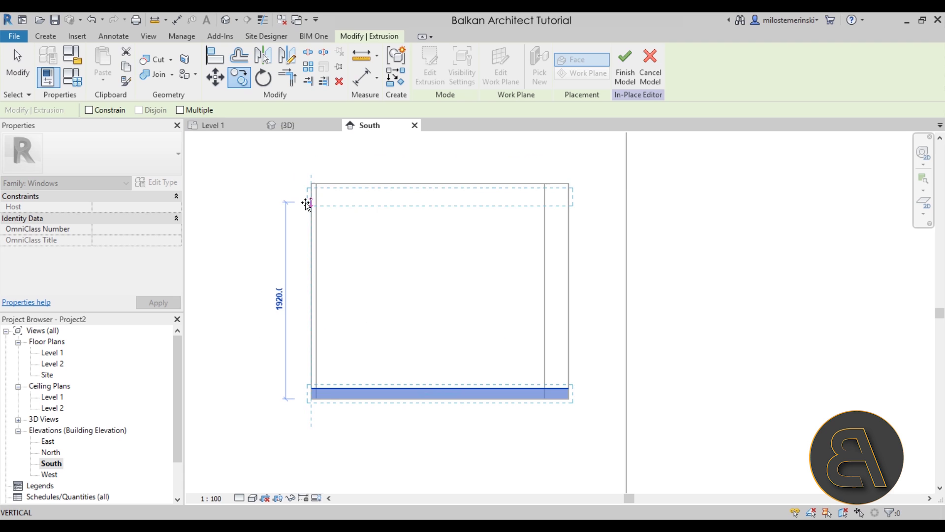
{"action": "left_click", "coordinate": [312, 196]}
{"action": "scroll", "coordinate": [345, 183], "scroll_direction": "up", "scroll_amount": 3}
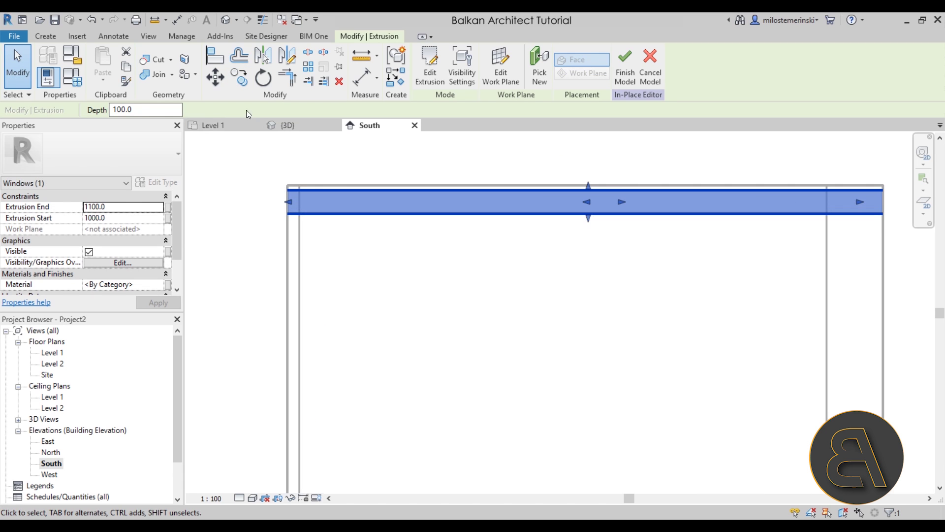
{"action": "left_click", "coordinate": [215, 78]}
{"action": "left_click", "coordinate": [289, 192]}
{"action": "left_click", "coordinate": [287, 184]}
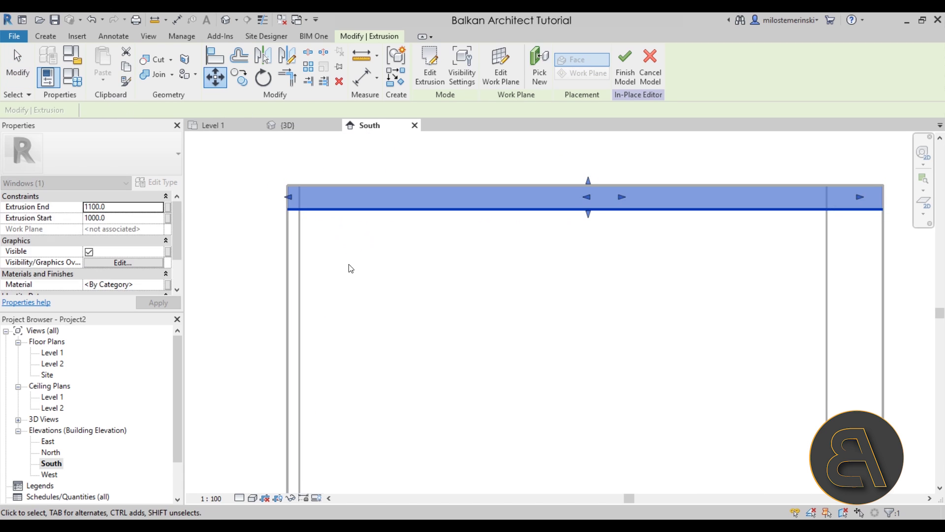
{"action": "left_click", "coordinate": [350, 268]}
{"action": "scroll", "coordinate": [380, 218], "scroll_direction": "down", "scroll_amount": 3}
{"action": "middle_click_drag", "start_coordinate": [380, 218], "coordinate": [453, 292]}
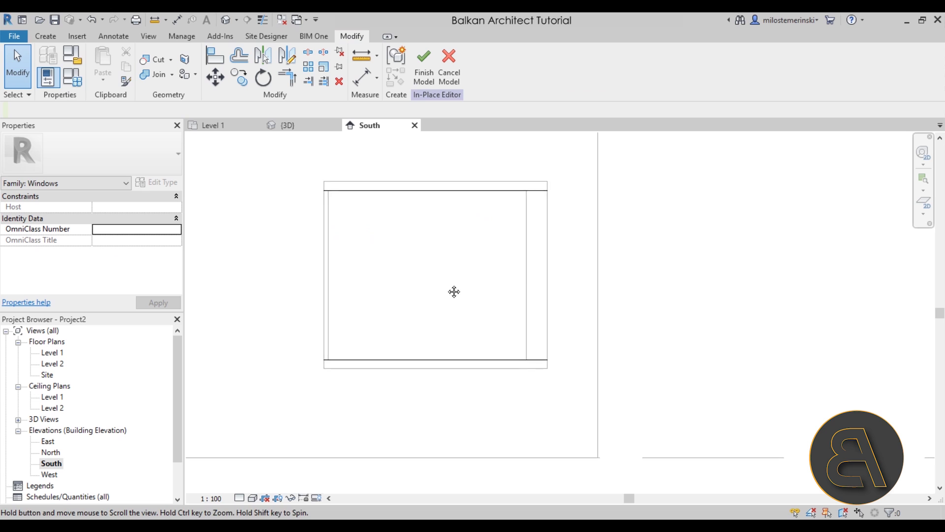
In Level 1, start an extrusion from the opening's arcs, left end edge and a line 100 inside it.
{"action": "double_click", "coordinate": [52, 353]}
{"action": "scroll", "coordinate": [390, 314], "scroll_direction": "down", "scroll_amount": 2}
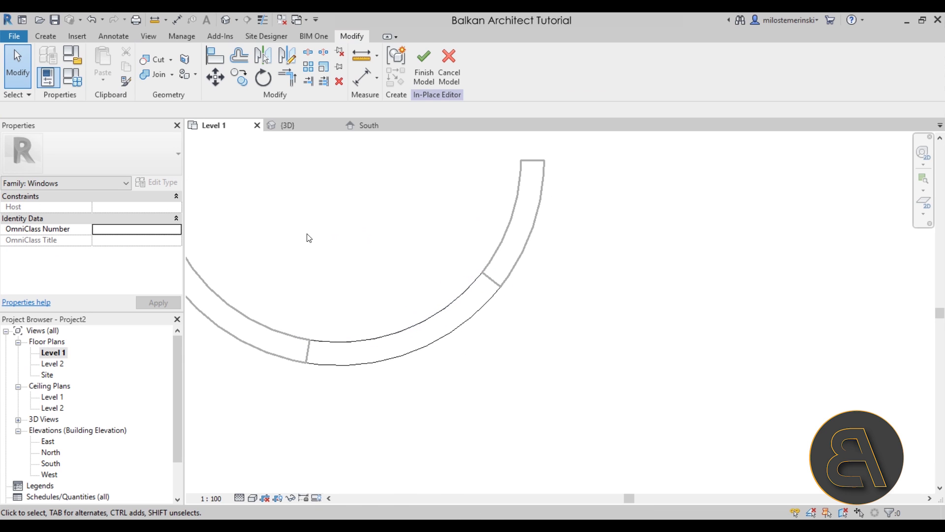
{"action": "left_click", "coordinate": [45, 36]}
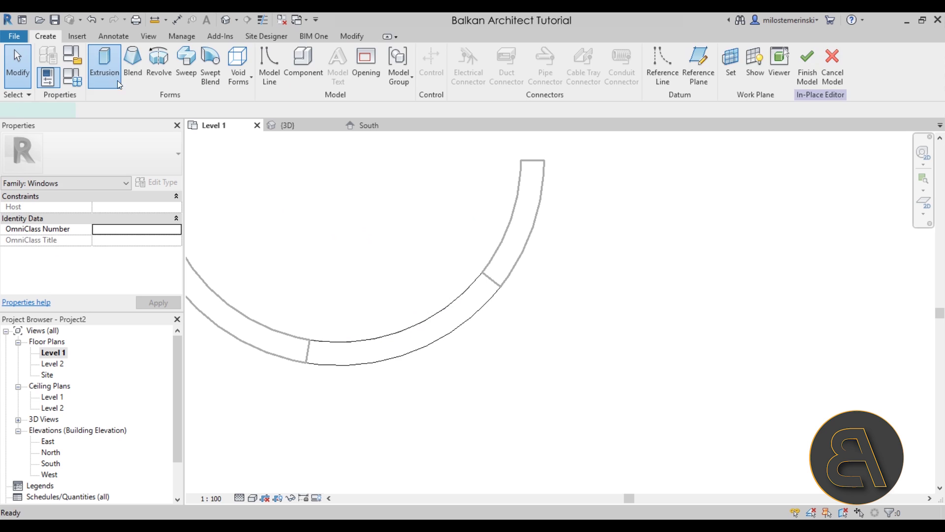
{"action": "left_click", "coordinate": [109, 73]}
{"action": "left_click", "coordinate": [475, 80]}
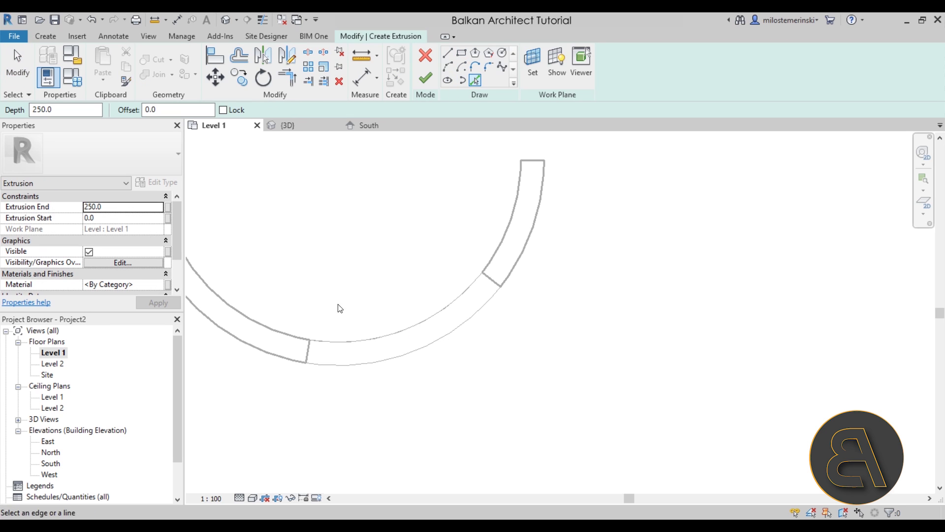
{"action": "scroll", "coordinate": [325, 313], "scroll_direction": "up", "scroll_amount": 2}
{"action": "left_click", "coordinate": [315, 316]}
{"action": "left_click", "coordinate": [314, 364]}
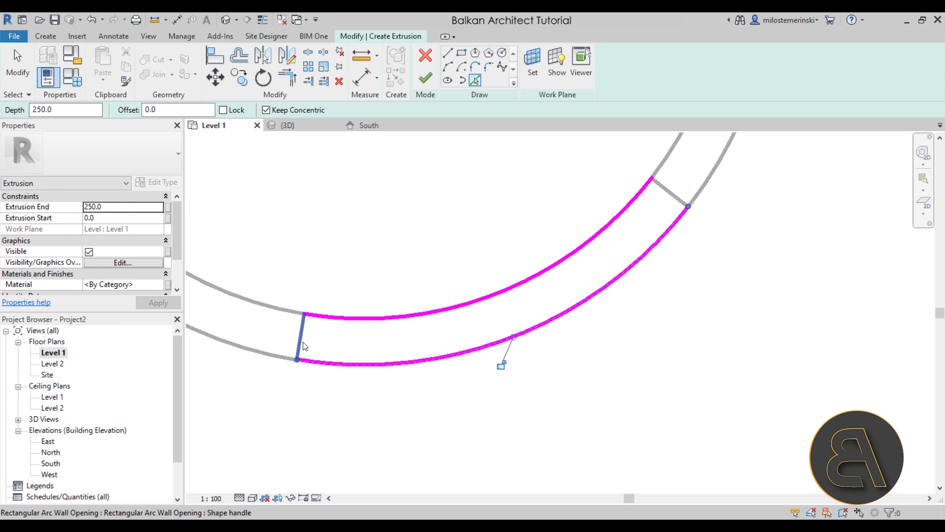
{"action": "left_click", "coordinate": [301, 344]}
{"action": "scroll", "coordinate": [278, 335], "scroll_direction": "up", "scroll_amount": 2}
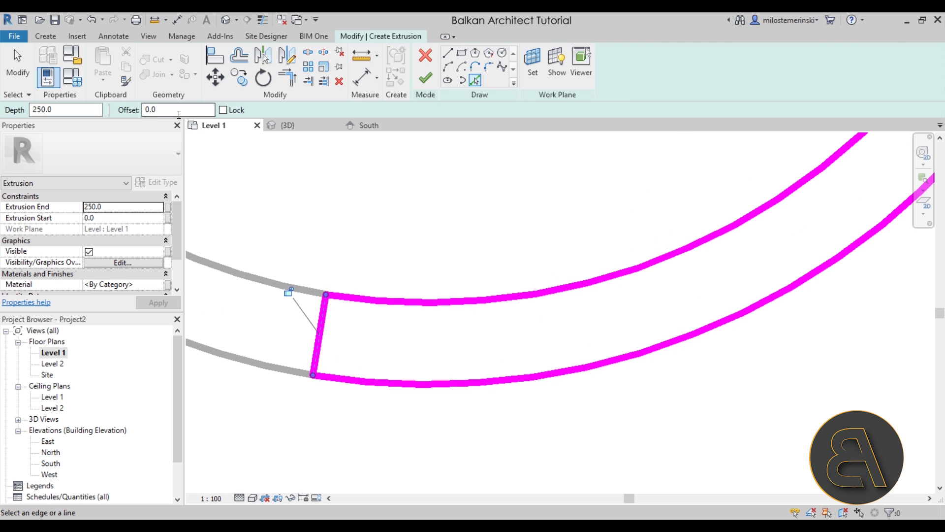
{"action": "type", "text": "100"}
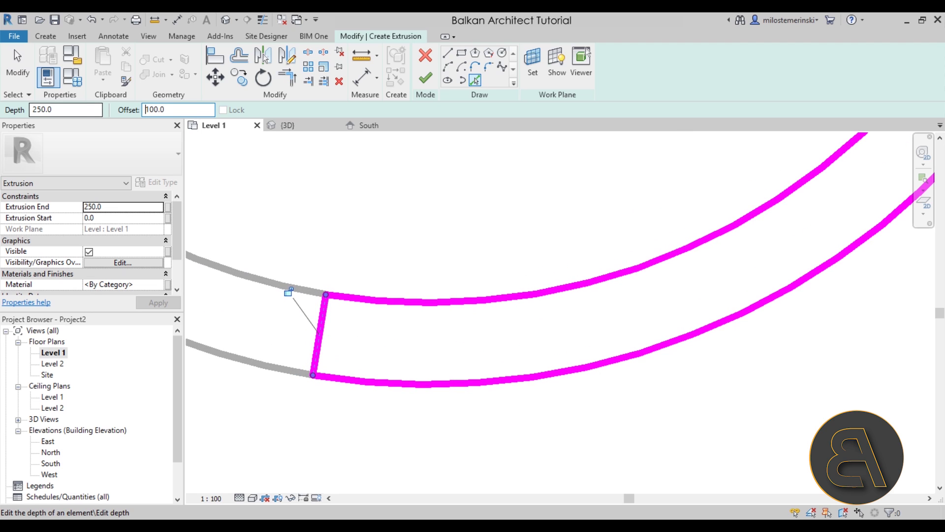
{"action": "left_click", "coordinate": [324, 337]}
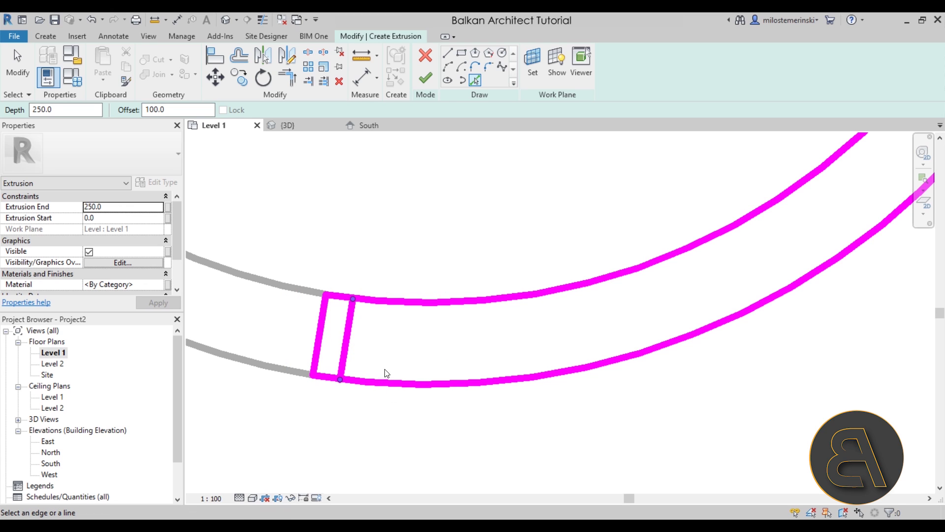
{"action": "key", "text": "Escape"}
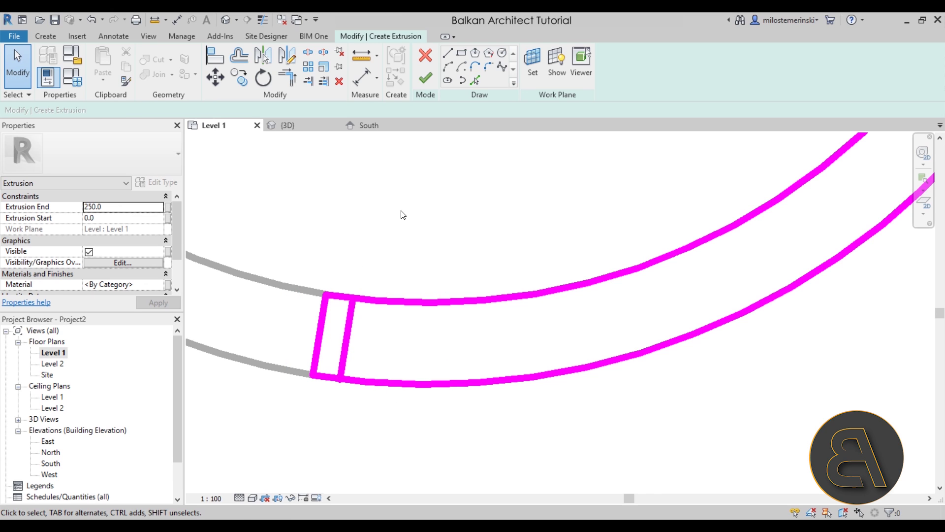
Trim the arcs back to the offset line, leaving a closed 100-wide jamb rectangle.
{"action": "key", "text": "t"}
{"action": "key", "text": "r"}
{"action": "left_click", "coordinate": [345, 303]}
{"action": "left_click", "coordinate": [344, 301]}
{"action": "left_click", "coordinate": [348, 321]}
{"action": "left_click", "coordinate": [322, 379]}
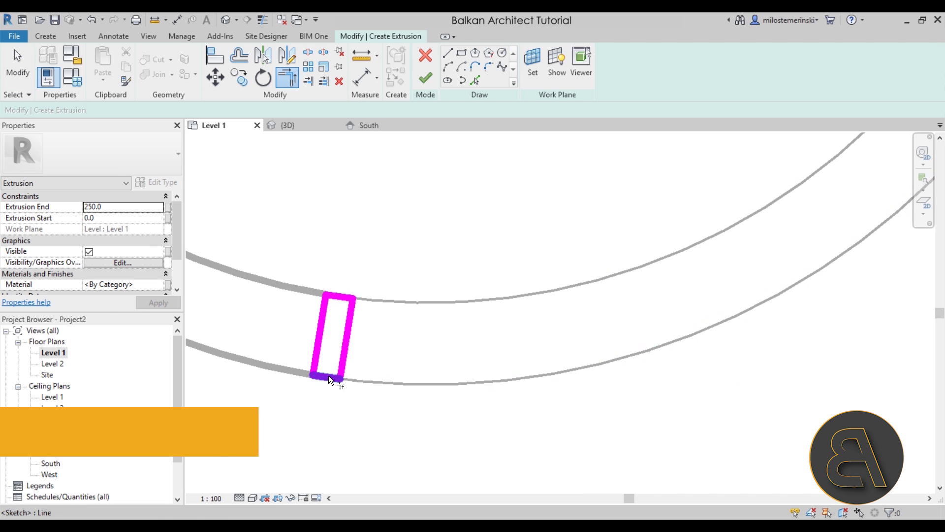
{"action": "scroll", "coordinate": [328, 375], "scroll_direction": "down", "scroll_amount": 2}
{"action": "scroll", "coordinate": [330, 379], "scroll_direction": "down", "scroll_amount": 2}
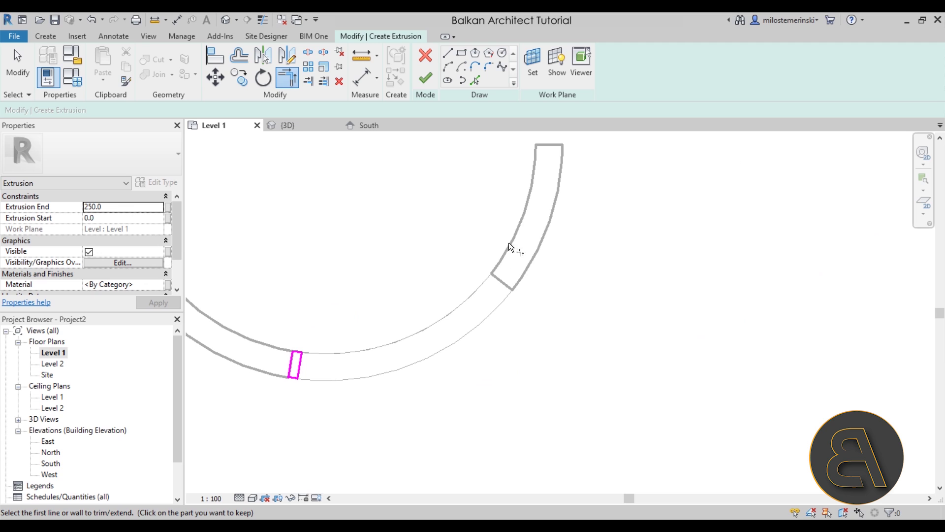
{"action": "key", "text": "Escape"}
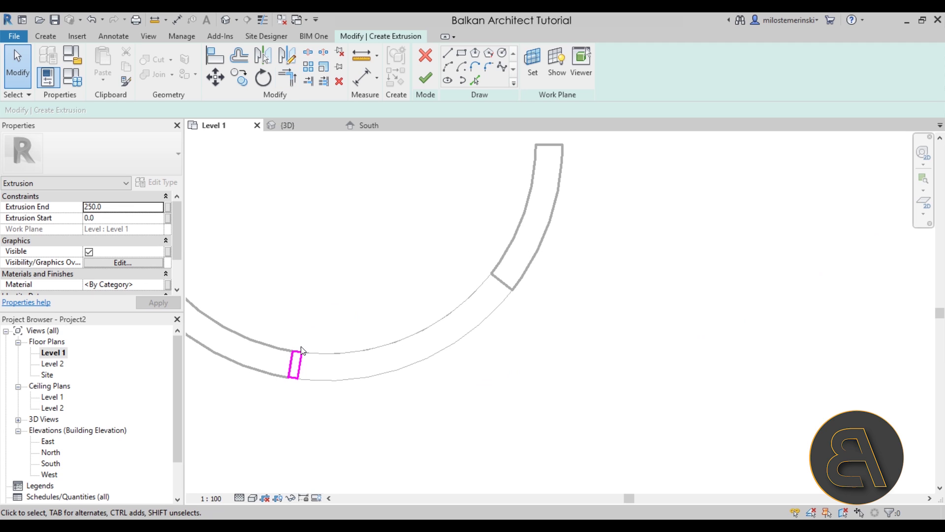
Mirror the jamb rectangle about a drawn axis to the opening's other end and finish the sketch.
{"action": "mouse_move", "coordinate": [254, 316]}
{"action": "left_mouse_down"}
{"action": "mouse_move", "coordinate": [283, 373]}
{"action": "mouse_move", "coordinate": [307, 384]}
{"action": "left_mouse_up"}
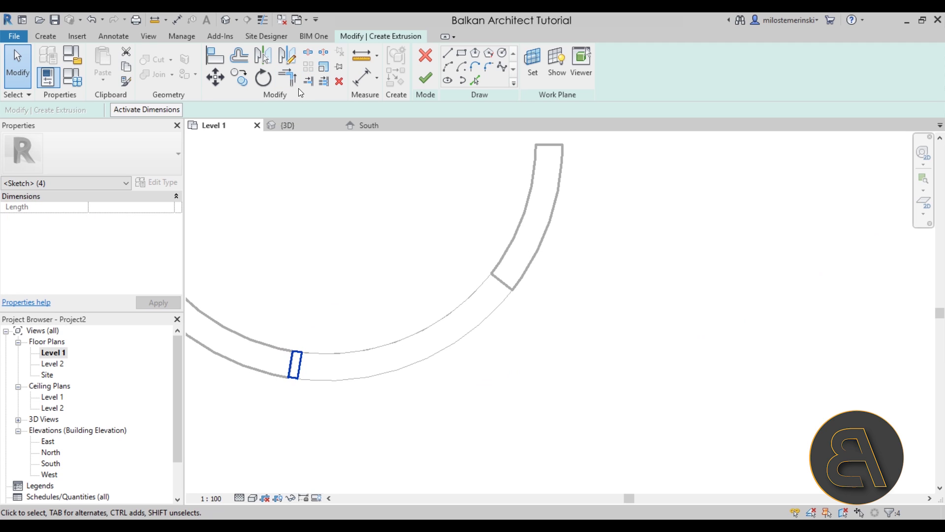
{"action": "left_click", "coordinate": [287, 63]}
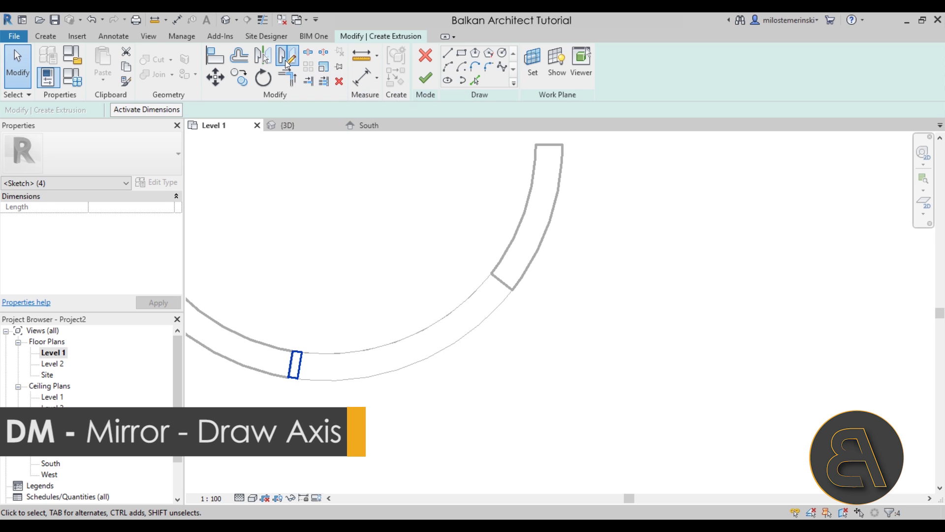
{"action": "left_click", "coordinate": [402, 340]}
{"action": "left_click", "coordinate": [415, 363]}
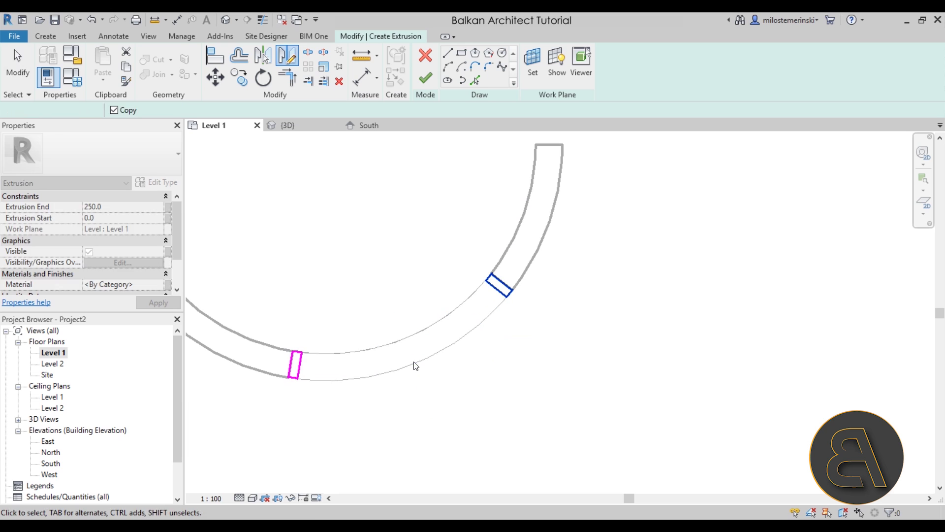
{"action": "left_click", "coordinate": [538, 322]}
{"action": "scroll", "coordinate": [506, 283], "scroll_direction": "up", "scroll_amount": 4}
{"action": "scroll", "coordinate": [566, 320], "scroll_direction": "down", "scroll_amount": 4}
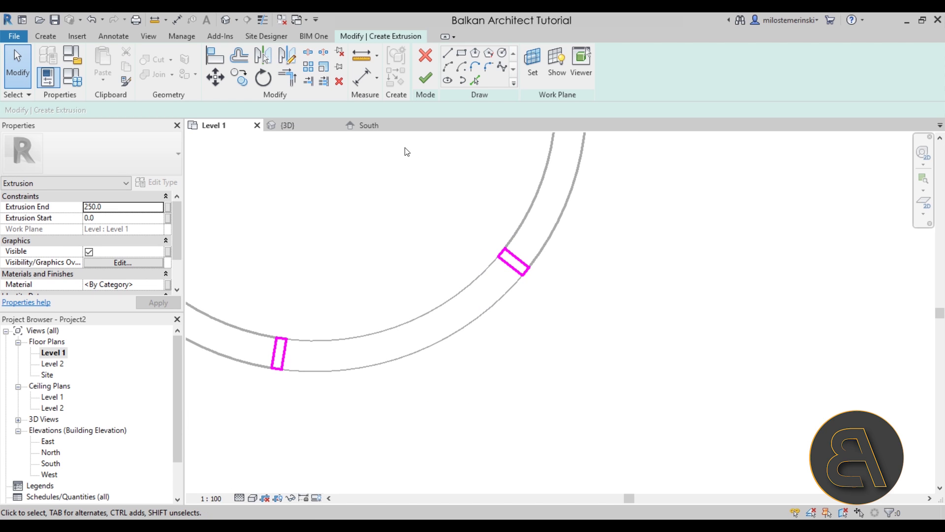
{"action": "left_click", "coordinate": [426, 78]}
In the South elevation, stretch the jambs so they run from 1100 at the sill to 3000 at the head.
{"action": "double_click", "coordinate": [50, 463]}
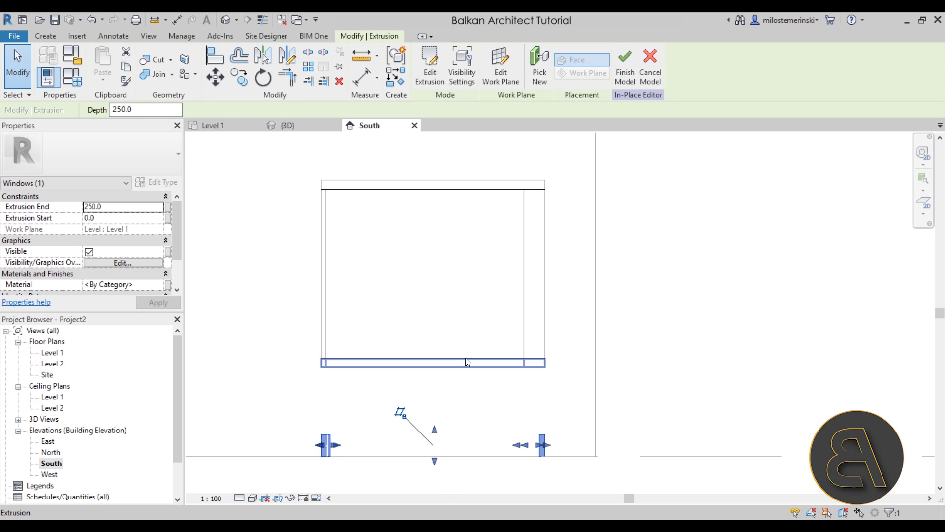
{"action": "left_click_drag", "start_coordinate": [434, 429], "coordinate": [442, 189]}
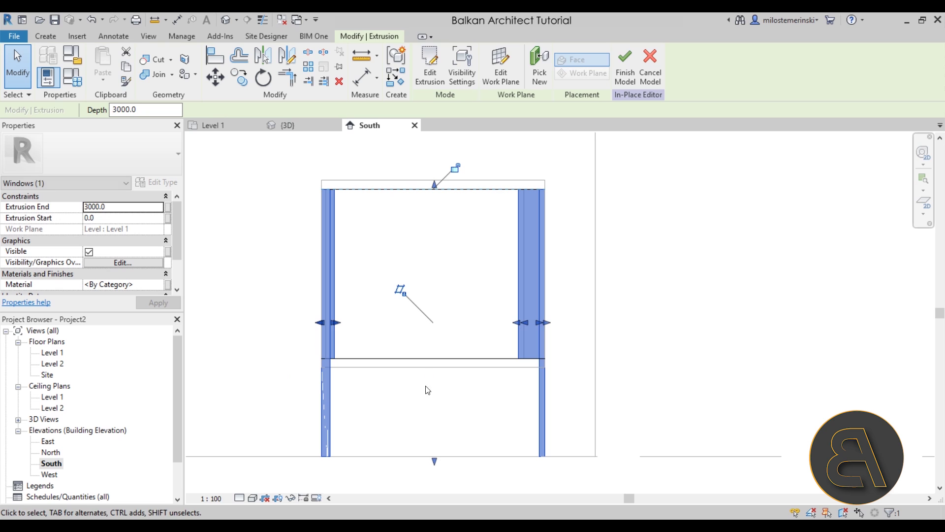
{"action": "left_click_drag", "start_coordinate": [439, 377], "coordinate": [439, 369]}
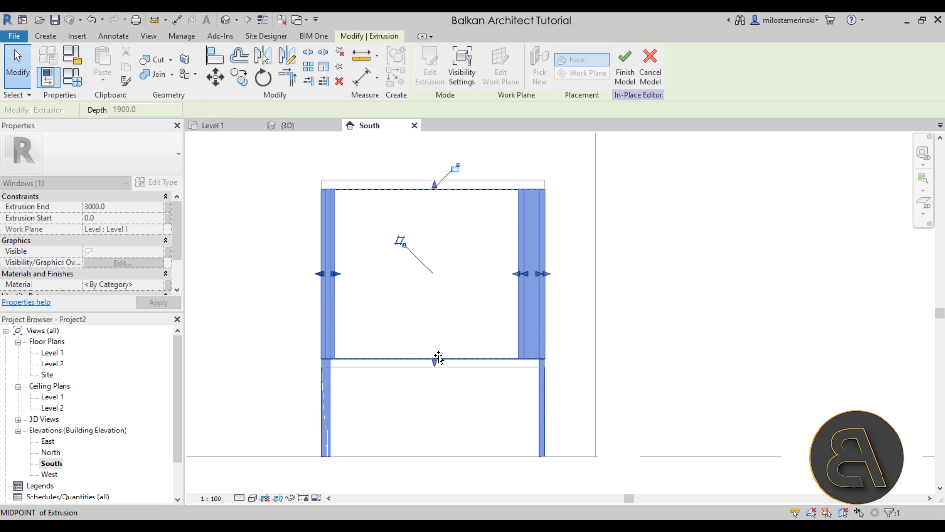
{"action": "left_click", "coordinate": [464, 326]}
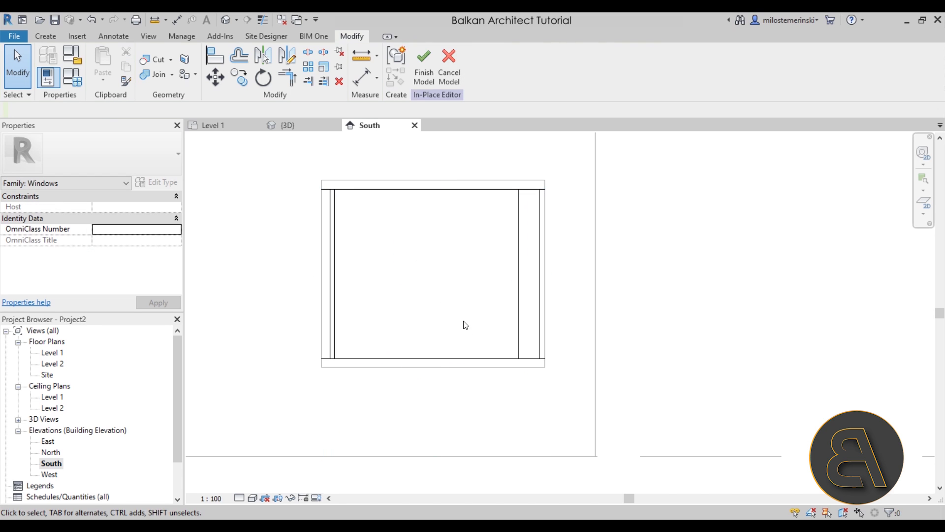
In the 3D view, join the jamb, sill and head solids into one frame.
{"action": "left_click", "coordinate": [226, 19]}
{"action": "middle_click_drag", "start_coordinate": [433, 266], "coordinate": [415, 337], "text": "shift"}
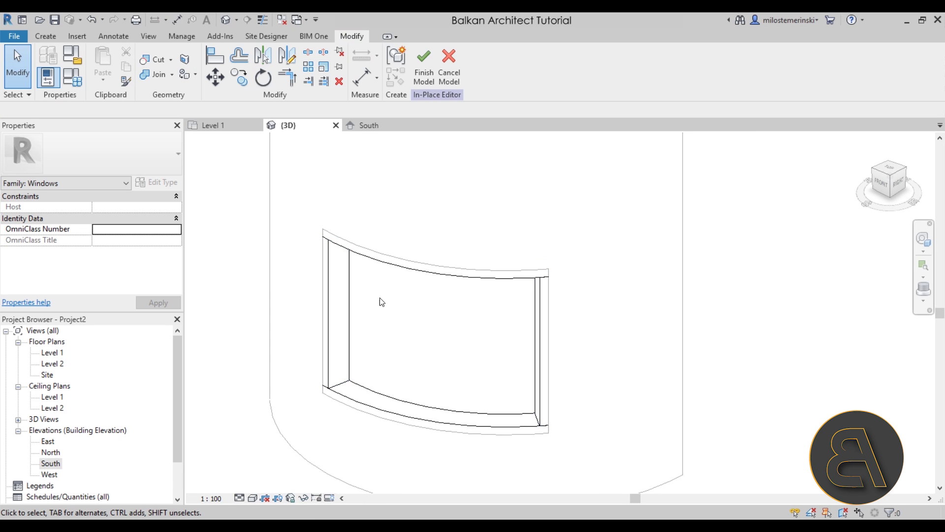
{"action": "middle_click_drag", "start_coordinate": [381, 301], "coordinate": [366, 294]}
{"action": "left_click", "coordinate": [157, 74]}
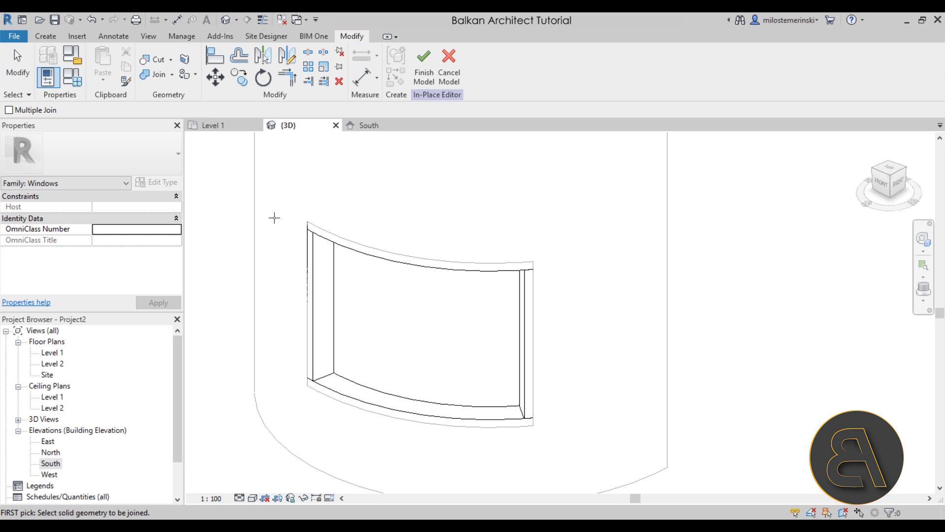
{"action": "left_click", "coordinate": [315, 255]}
{"action": "left_click", "coordinate": [325, 363]}
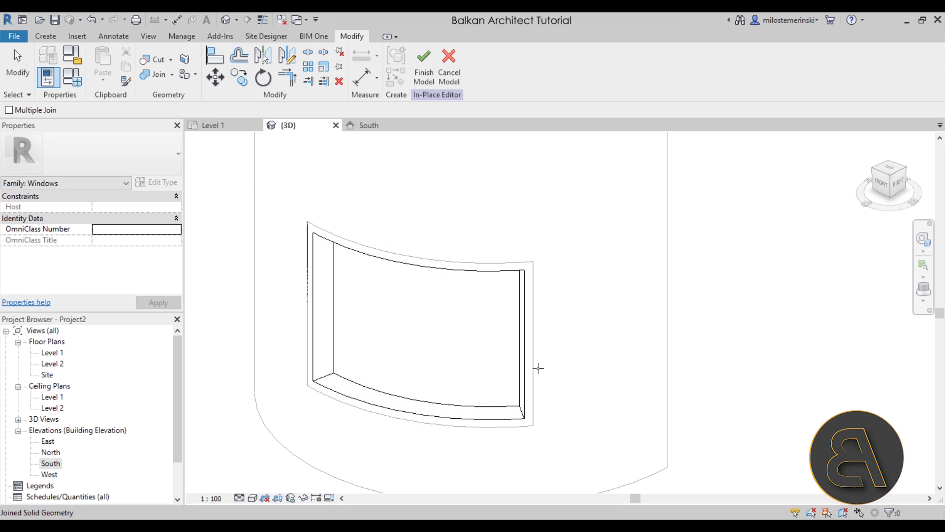
{"action": "key", "text": "Escape"}
{"action": "middle_click_drag", "start_coordinate": [439, 346], "coordinate": [401, 336], "text": "shift"}
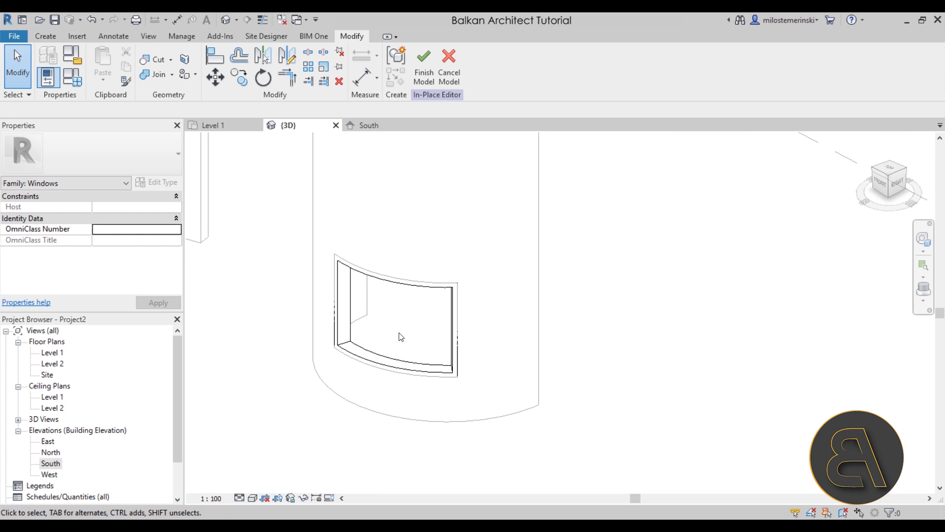
In Level 1, start another extrusion and pick the wall's inner arc as an offset sketch line.
{"action": "double_click", "coordinate": [44, 354]}
{"action": "scroll", "coordinate": [394, 320], "scroll_direction": "up", "scroll_amount": 3}
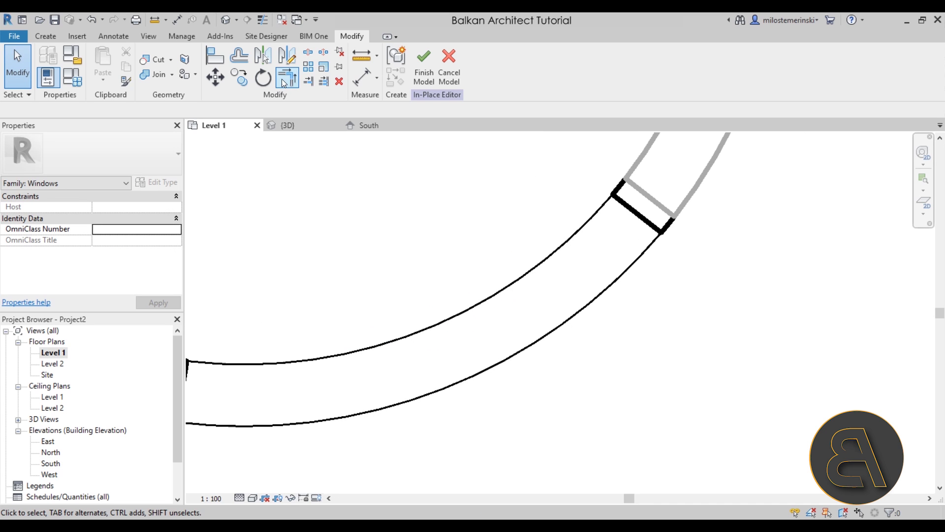
{"action": "left_click", "coordinate": [49, 39]}
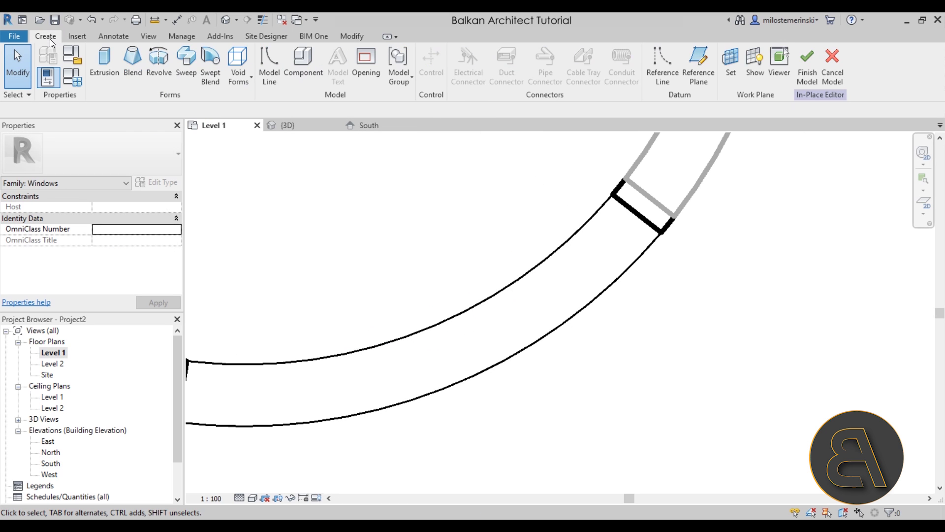
{"action": "left_click", "coordinate": [102, 71]}
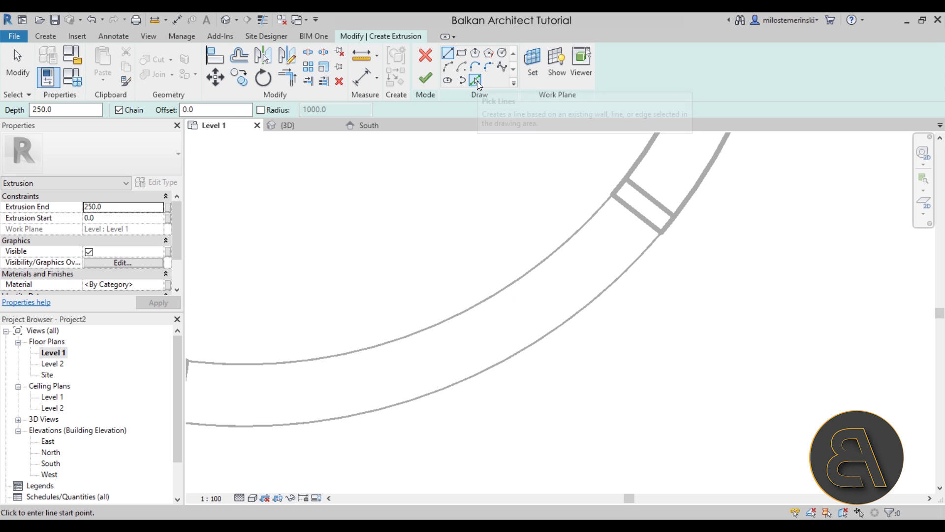
{"action": "left_click", "coordinate": [476, 80]}
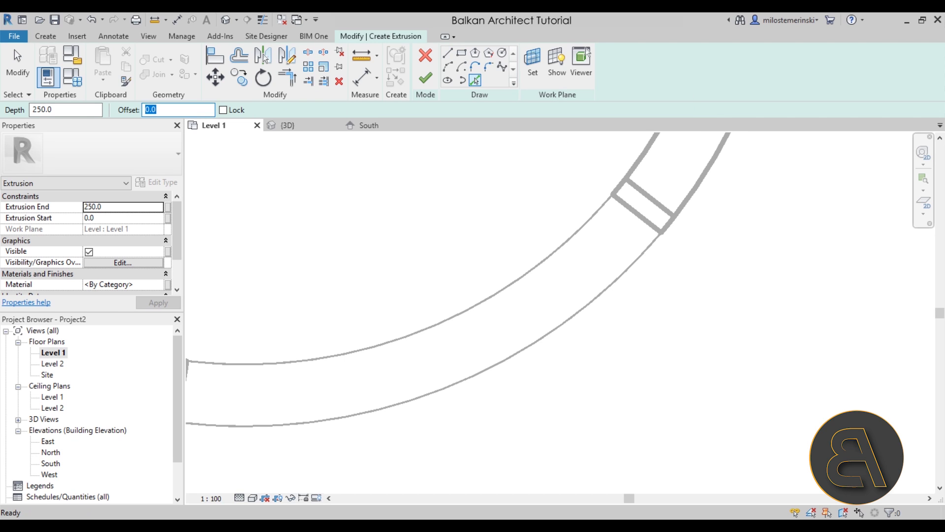
{"action": "left_click", "coordinate": [370, 343]}
{"action": "left_click", "coordinate": [162, 109]}
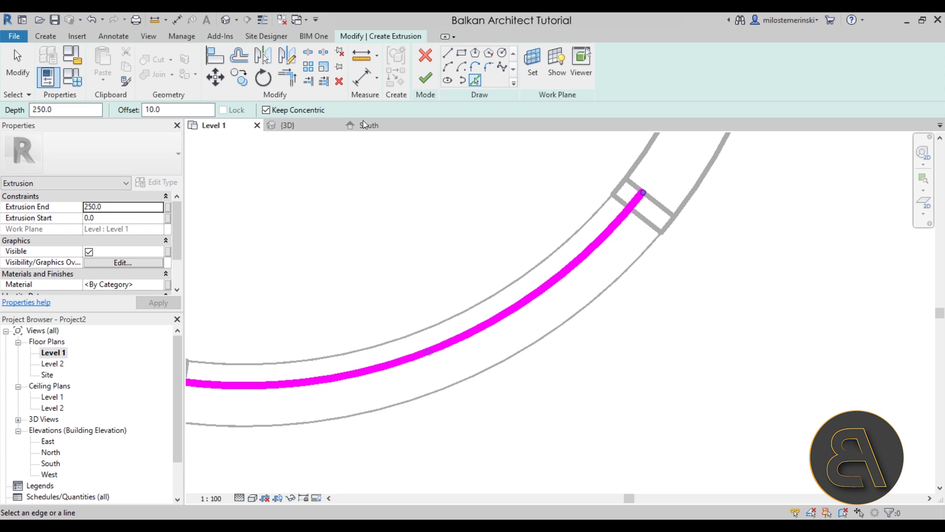
{"action": "middle_click_drag", "start_coordinate": [618, 270], "coordinate": [608, 306]}
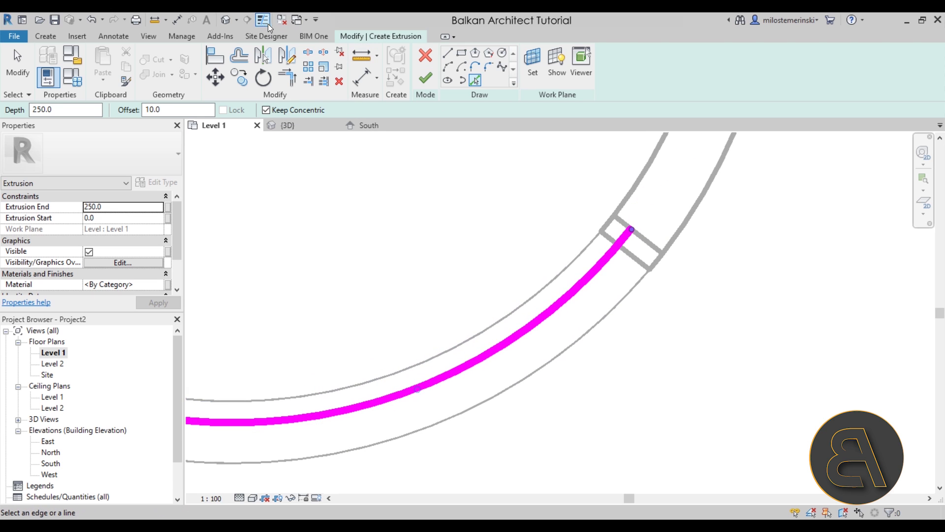
{"action": "key", "text": "Escape"}
{"action": "scroll", "coordinate": [548, 211], "scroll_direction": "up", "scroll_amount": 3}
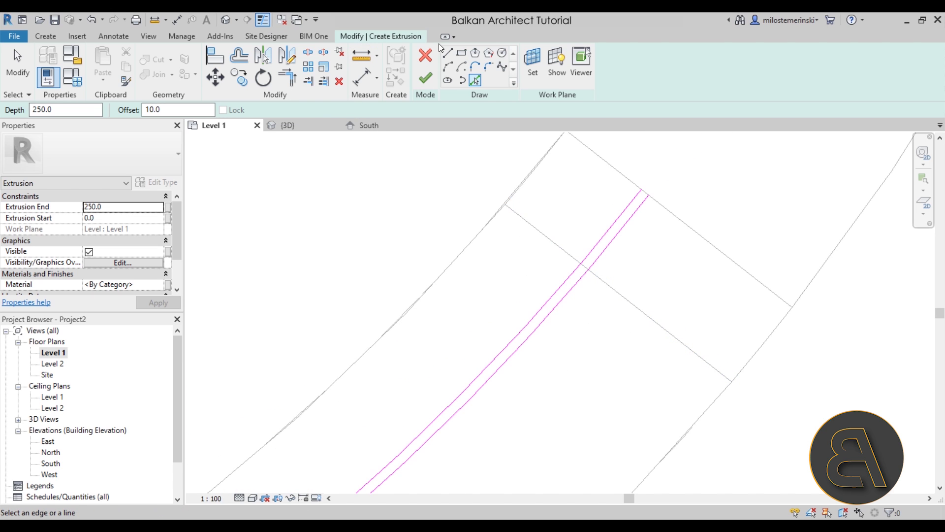
Begin a straight sketch line at the edge intersection, then cancel it.
{"action": "left_click", "coordinate": [449, 55]}
{"action": "left_click_drag", "start_coordinate": [233, 115], "coordinate": [132, 114]}
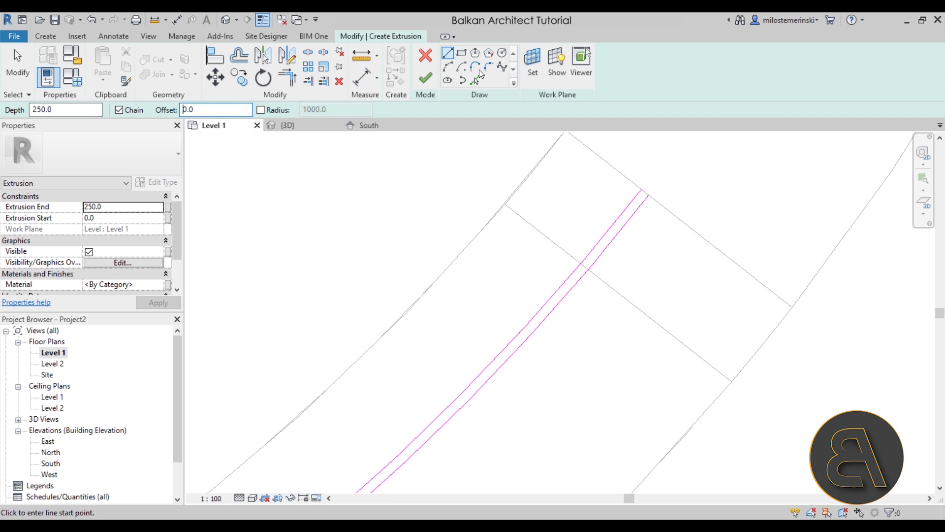
{"action": "scroll", "coordinate": [572, 278], "scroll_direction": "up", "scroll_amount": 3}
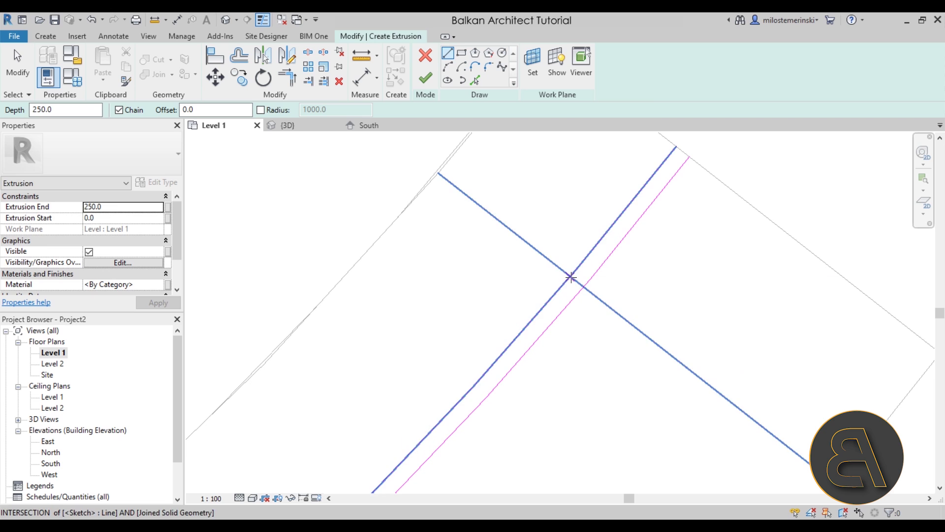
{"action": "left_click", "coordinate": [571, 278]}
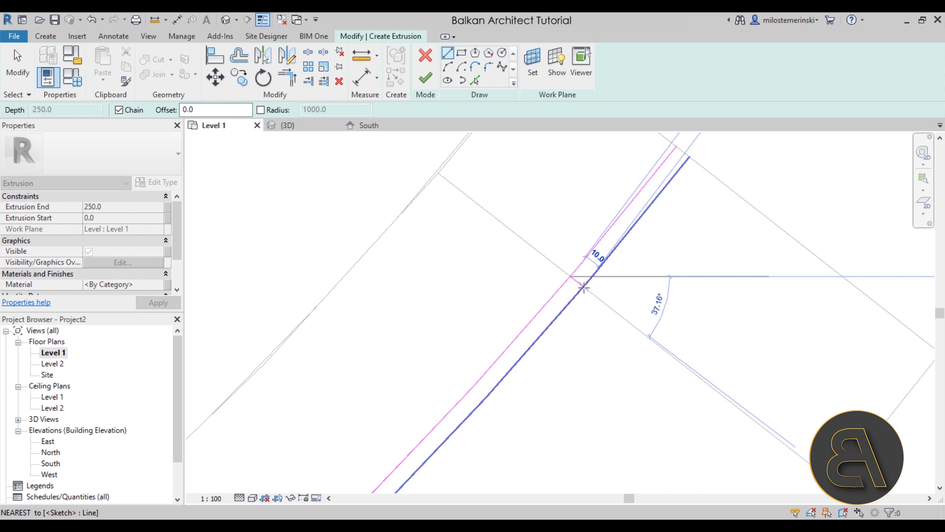
{"action": "middle_click_drag", "start_coordinate": [639, 331], "coordinate": [597, 297]}
{"action": "key", "text": "Escape"}
{"action": "key", "text": "Escape"}
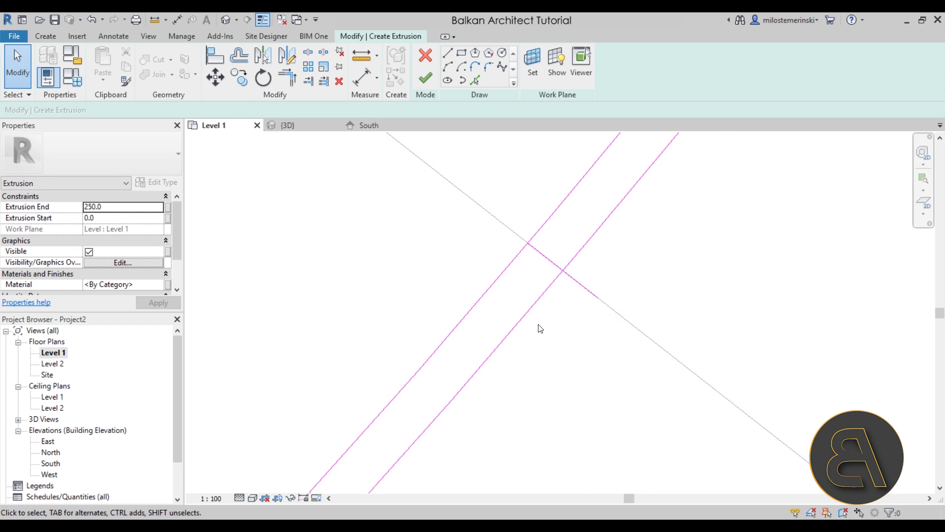
Trim the pane sketch lines into closed corners at the left end of the band.
{"action": "key", "text": "t"}
{"action": "key", "text": "r"}
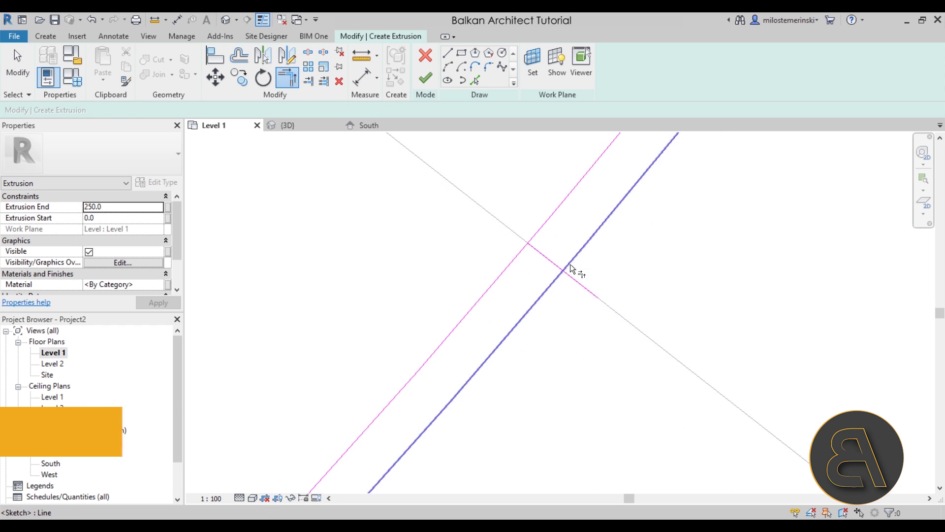
{"action": "left_click", "coordinate": [515, 256]}
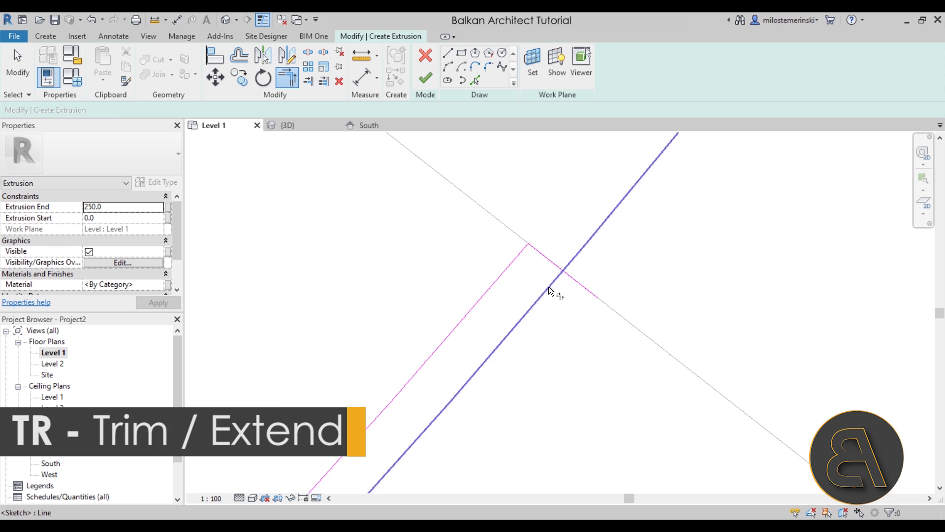
{"action": "left_click", "coordinate": [557, 265]}
{"action": "left_click", "coordinate": [558, 264]}
{"action": "left_click", "coordinate": [560, 273]}
{"action": "scroll", "coordinate": [606, 238], "scroll_direction": "down", "scroll_amount": 3}
{"action": "middle_click_drag", "start_coordinate": [605, 239], "coordinate": [471, 232]}
{"action": "scroll", "coordinate": [506, 232], "scroll_direction": "up", "scroll_amount": 2}
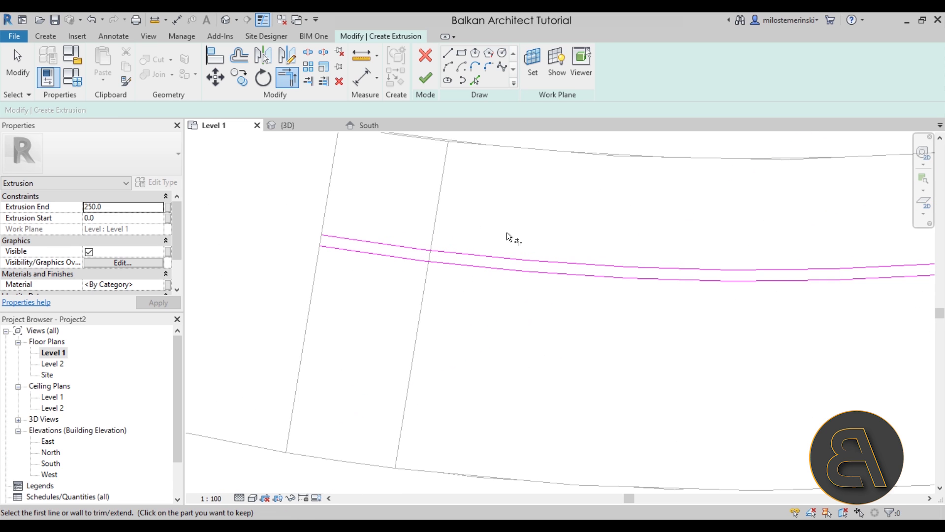
Add the opening's vertical edge, corner it with the upper arc, and finish the pane sketch.
{"action": "left_click", "coordinate": [474, 79]}
{"action": "left_click", "coordinate": [437, 205]}
{"action": "scroll", "coordinate": [433, 316], "scroll_direction": "up", "scroll_amount": 2}
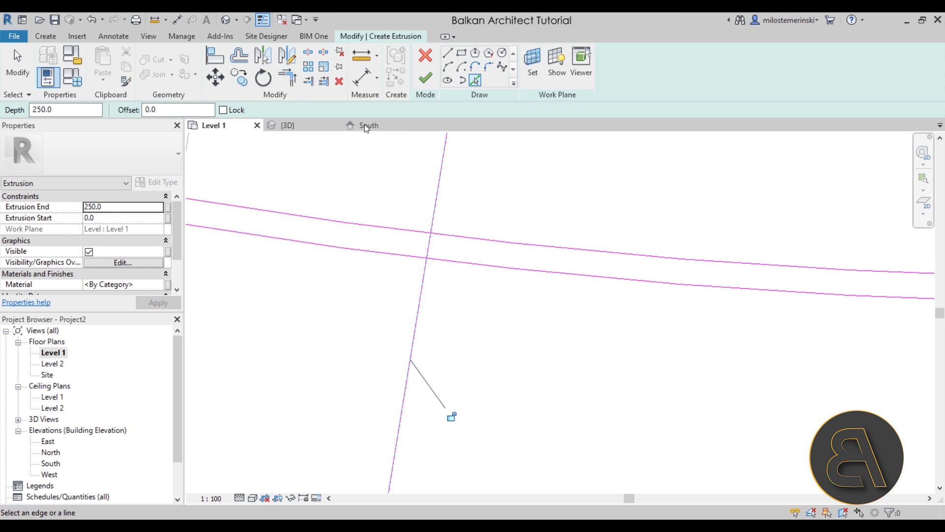
{"action": "left_click", "coordinate": [288, 80]}
{"action": "left_click", "coordinate": [443, 235]}
{"action": "left_click", "coordinate": [429, 244]}
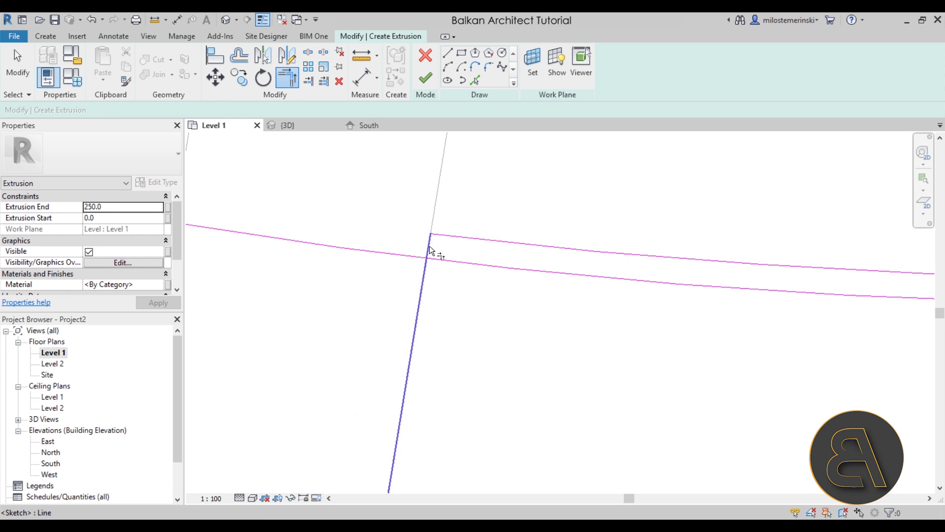
{"action": "scroll", "coordinate": [306, 238], "scroll_direction": "down", "scroll_amount": 4}
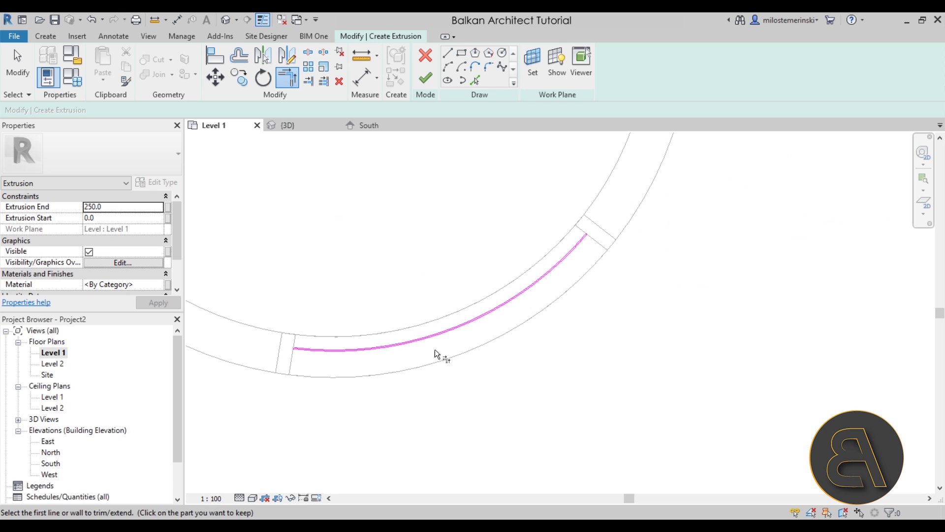
{"action": "left_click", "coordinate": [433, 79]}
In the South elevation, stretch the pane extrusion's top and bottom to the window edges.
{"action": "left_click", "coordinate": [41, 463]}
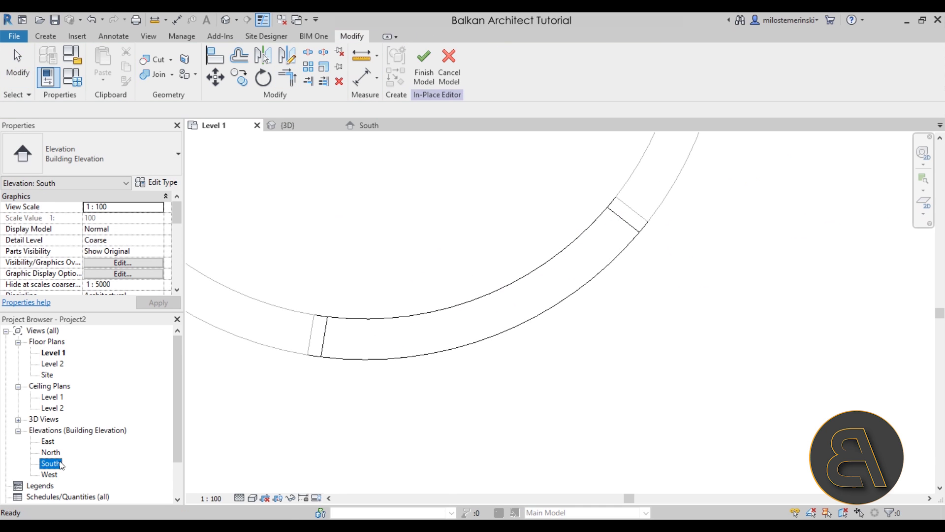
{"action": "double_click", "coordinate": [50, 464]}
{"action": "left_click", "coordinate": [433, 445]}
{"action": "left_click_drag", "start_coordinate": [433, 433], "coordinate": [429, 189]}
{"action": "left_click_drag", "start_coordinate": [429, 461], "coordinate": [440, 359]}
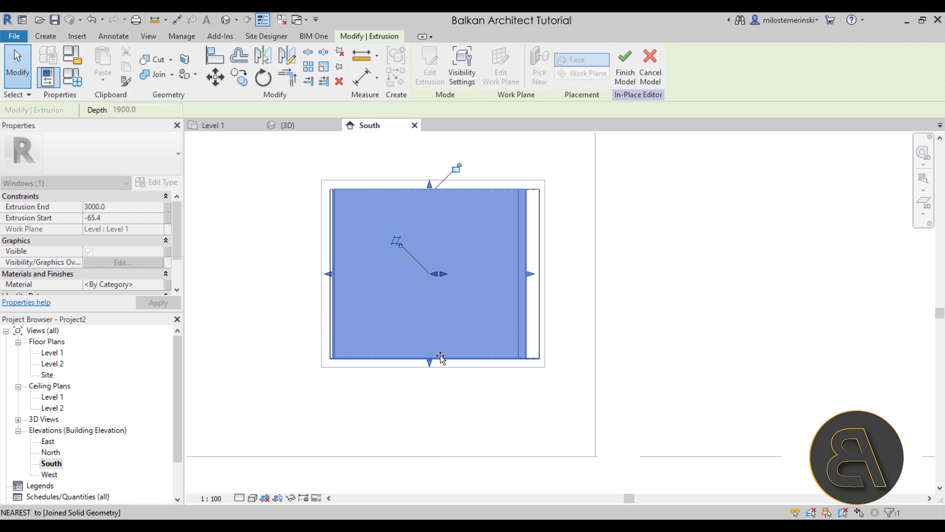
{"action": "left_click", "coordinate": [525, 413]}
{"action": "scroll", "coordinate": [487, 350], "scroll_direction": "down", "scroll_amount": 2}
{"action": "middle_click_drag", "start_coordinate": [487, 350], "coordinate": [431, 328]}
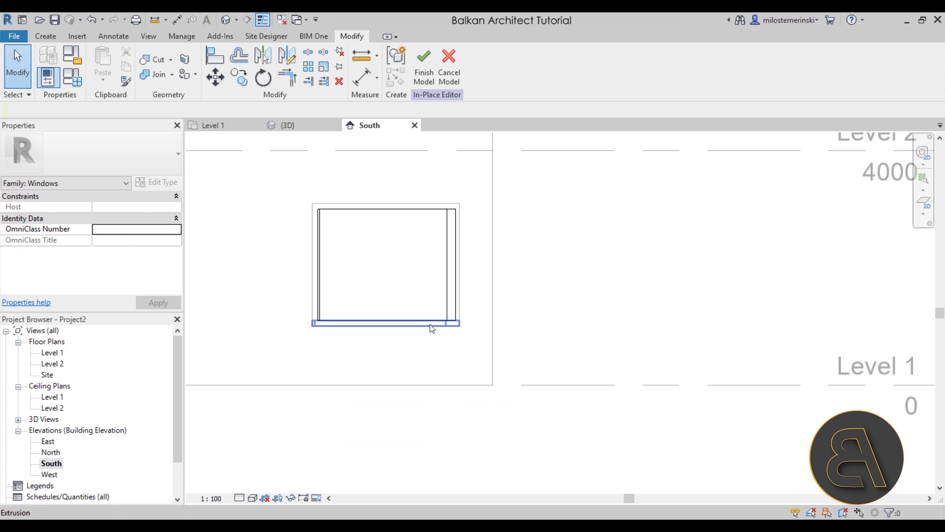
Show the 3D view in Shaded style and select the joined window frame.
{"action": "left_click", "coordinate": [225, 20]}
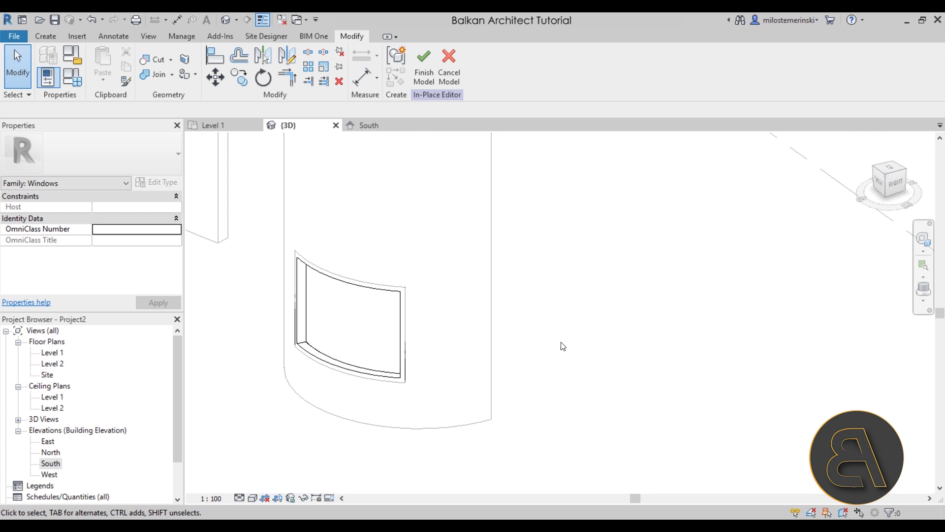
{"action": "left_click", "coordinate": [253, 498]}
{"action": "left_click", "coordinate": [285, 470]}
{"action": "mouse_move", "coordinate": [327, 443]}
{"action": "middle_mouse_down", "text": "shift"}
{"action": "mouse_move", "coordinate": [547, 448]}
{"action": "mouse_move", "coordinate": [400, 462]}
{"action": "mouse_move", "coordinate": [332, 426]}
{"action": "middle_mouse_up", "text": "shift"}
{"action": "scroll", "coordinate": [325, 414], "scroll_direction": "up", "scroll_amount": 4}
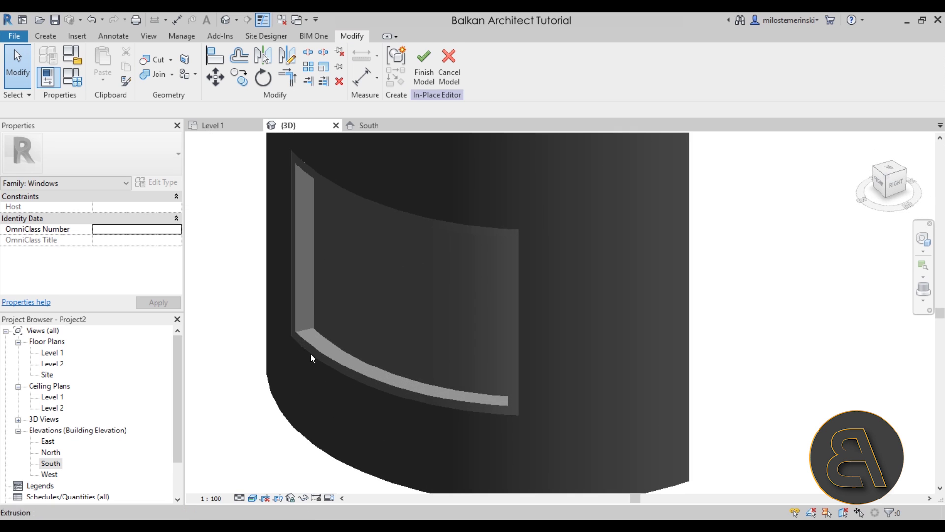
{"action": "left_click", "coordinate": [314, 347]}
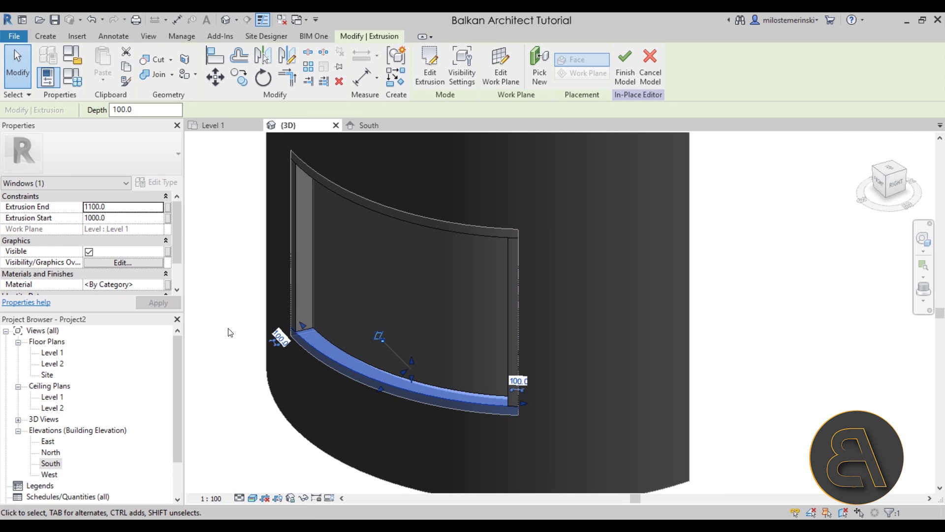
{"action": "key", "text": "Escape"}
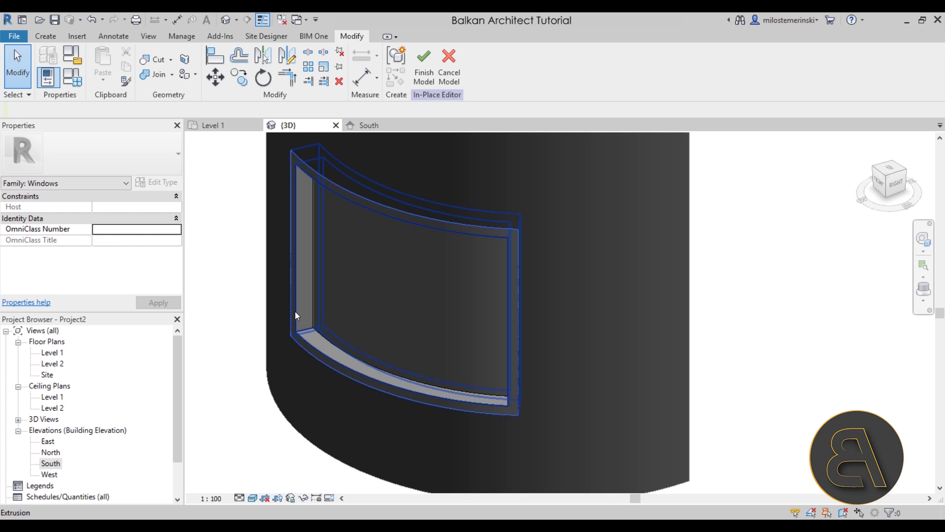
{"action": "left_click", "coordinate": [295, 312]}
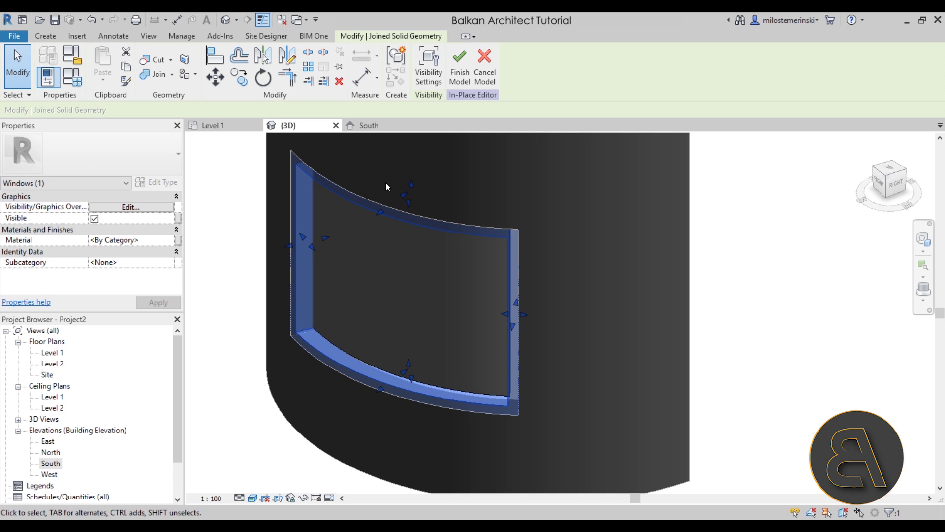
Assign the Birch material to the window frame, found by searching 'wood'.
{"action": "left_click", "coordinate": [166, 241]}
{"action": "left_click", "coordinate": [169, 241]}
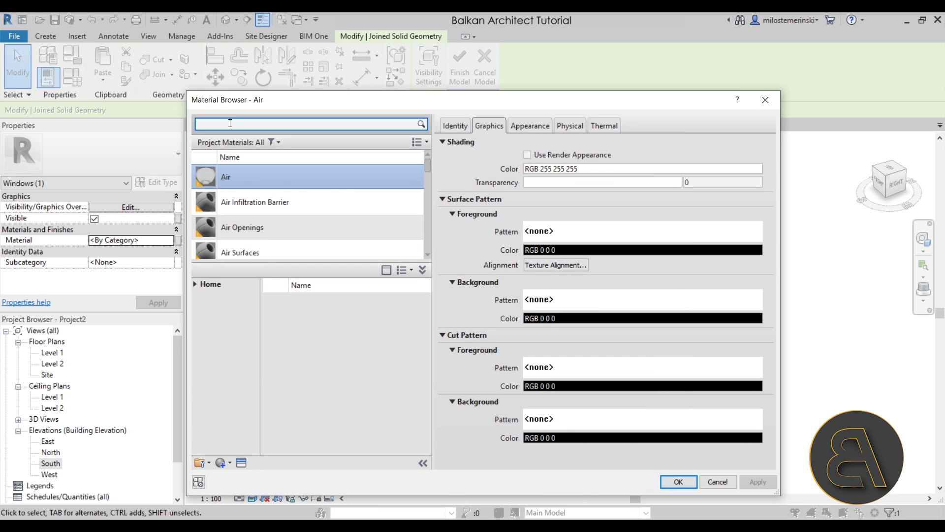
{"action": "type", "text": "wood"}
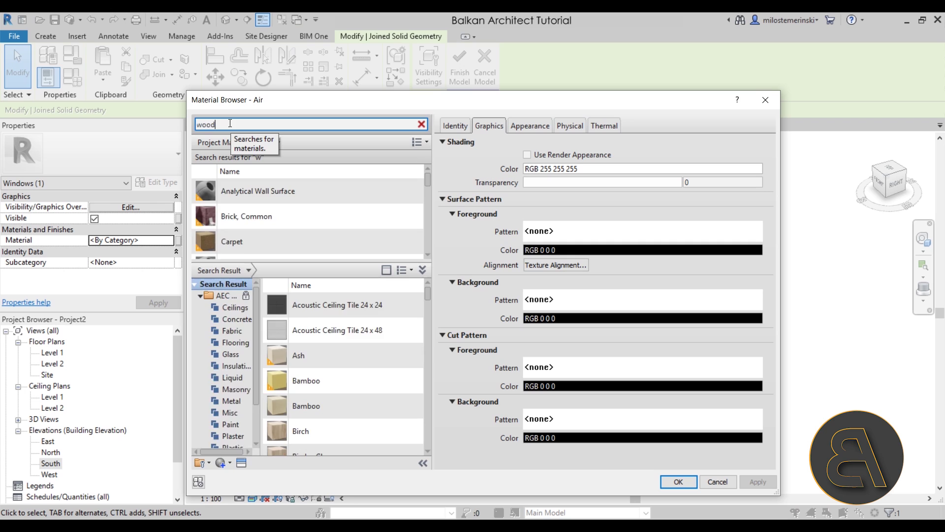
{"action": "left_click", "coordinate": [403, 380]}
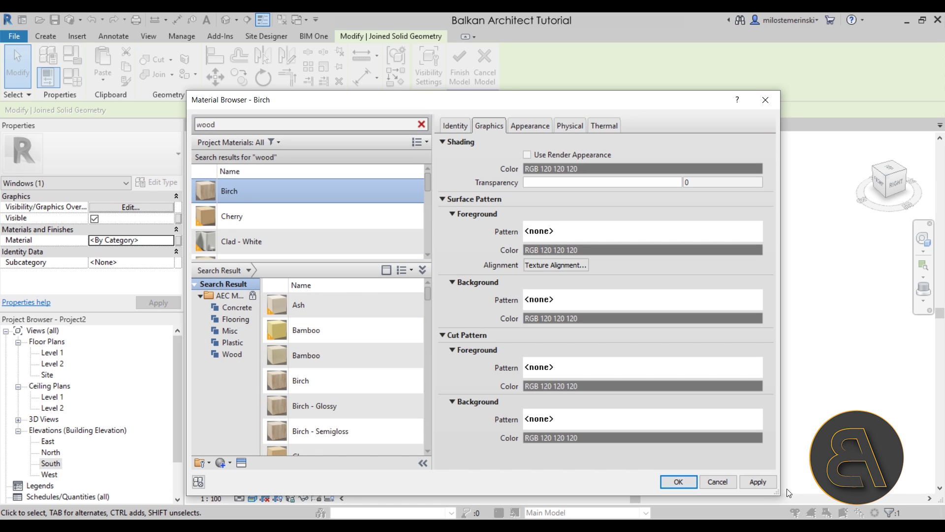
{"action": "left_click", "coordinate": [686, 481]}
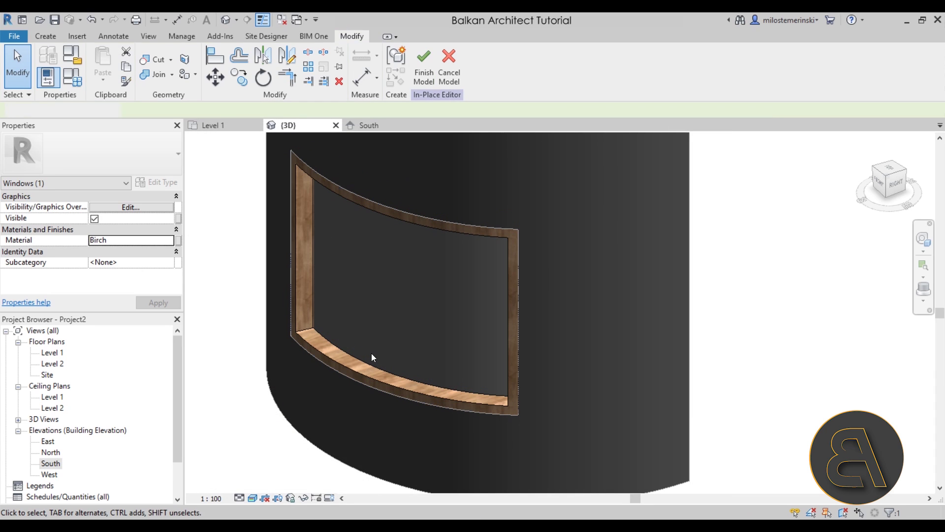
Select the window's curved pane and go to its Material property.
{"action": "key", "text": "Escape"}
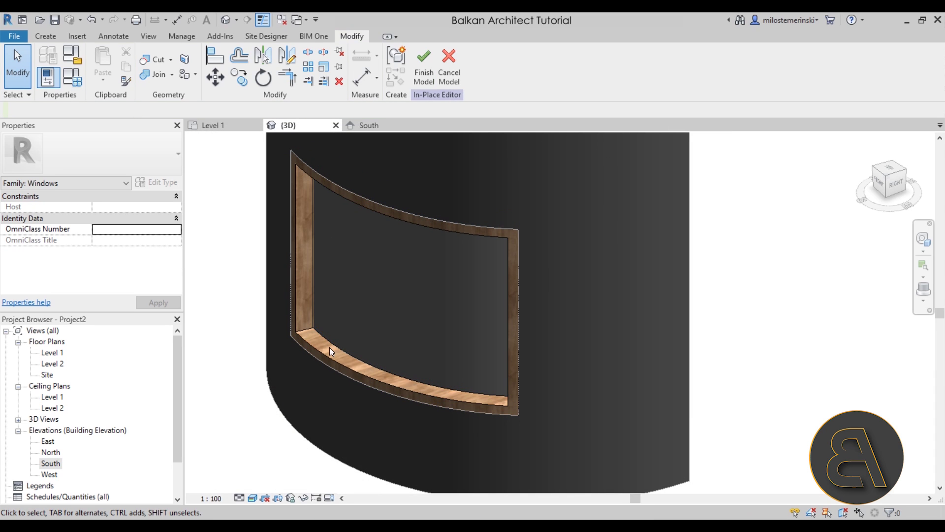
{"action": "left_click", "coordinate": [329, 346]}
{"action": "left_click", "coordinate": [126, 285]}
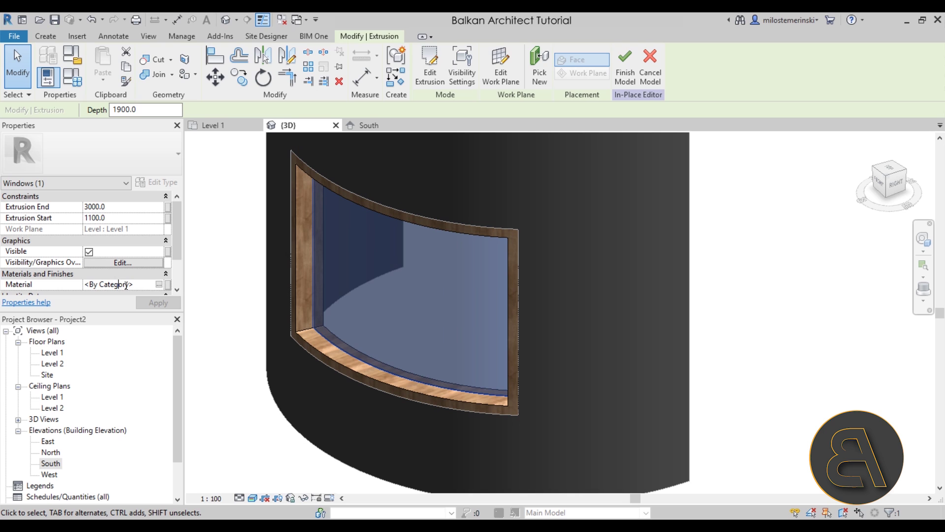
Set the curved pane's material to Glass via a 'glass' search and finish the in-place model.
{"action": "left_click", "coordinate": [158, 285]}
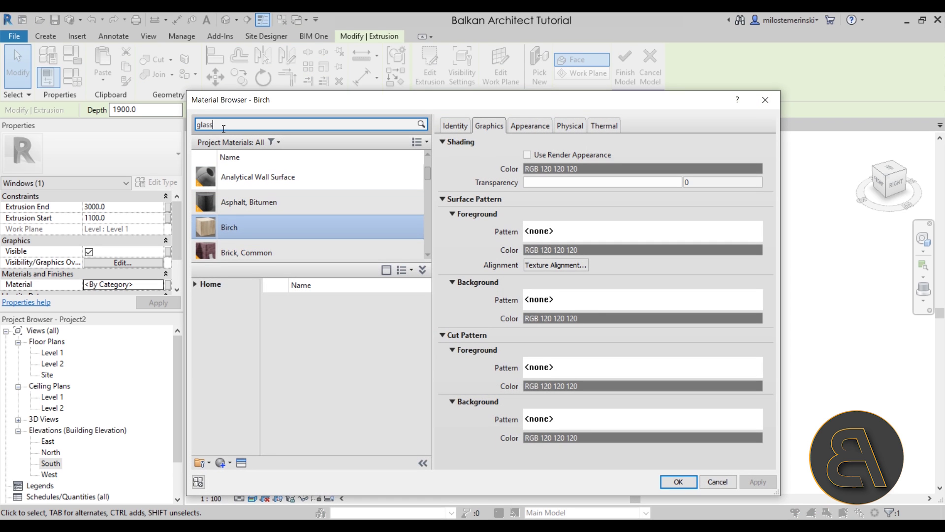
{"action": "left_click", "coordinate": [223, 129]}
{"action": "type", "text": "glass"}
{"action": "left_click", "coordinate": [266, 216]}
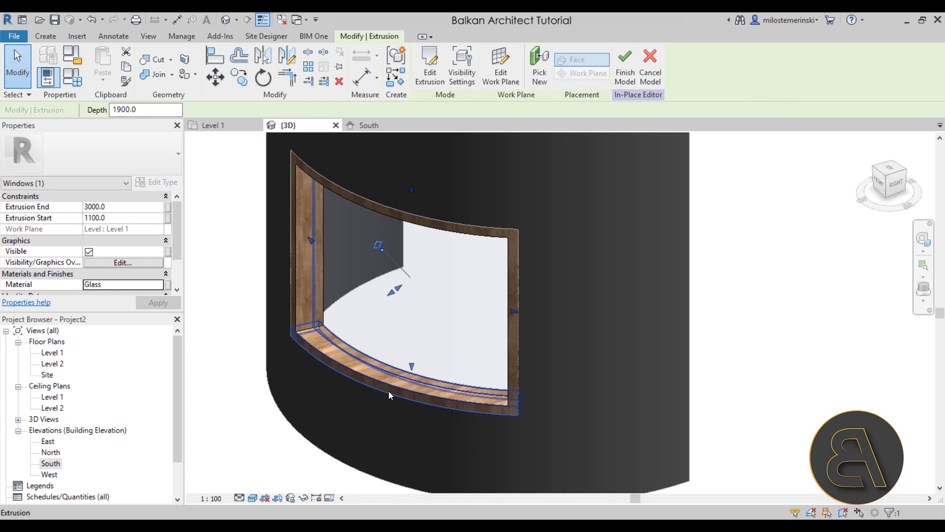
{"action": "key", "text": "Escape"}
{"action": "middle_click_drag", "start_coordinate": [291, 359], "coordinate": [437, 427], "text": "shift"}
{"action": "left_click", "coordinate": [424, 64]}
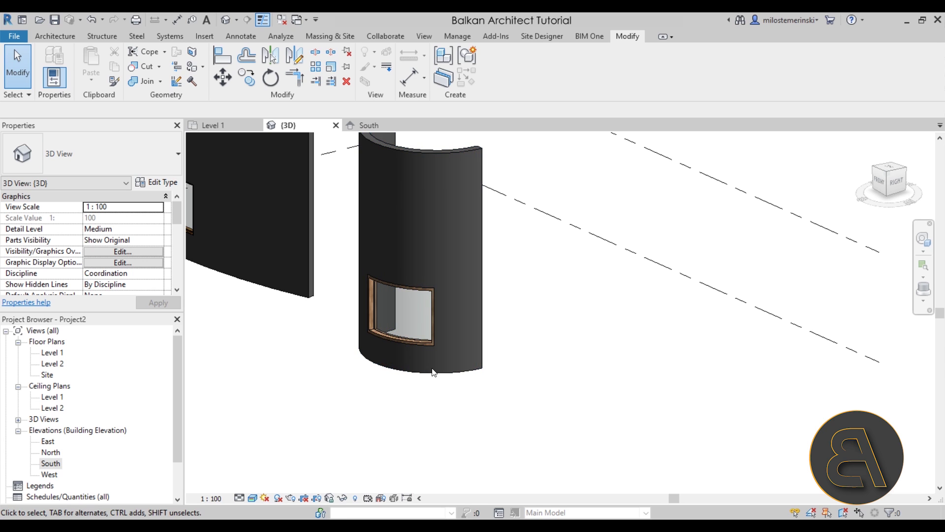
Select the rectangular arc wall opening in 3D and start copying it.
{"action": "middle_click_drag", "start_coordinate": [433, 372], "coordinate": [453, 405]}
{"action": "scroll", "coordinate": [426, 385], "scroll_direction": "up", "scroll_amount": 3}
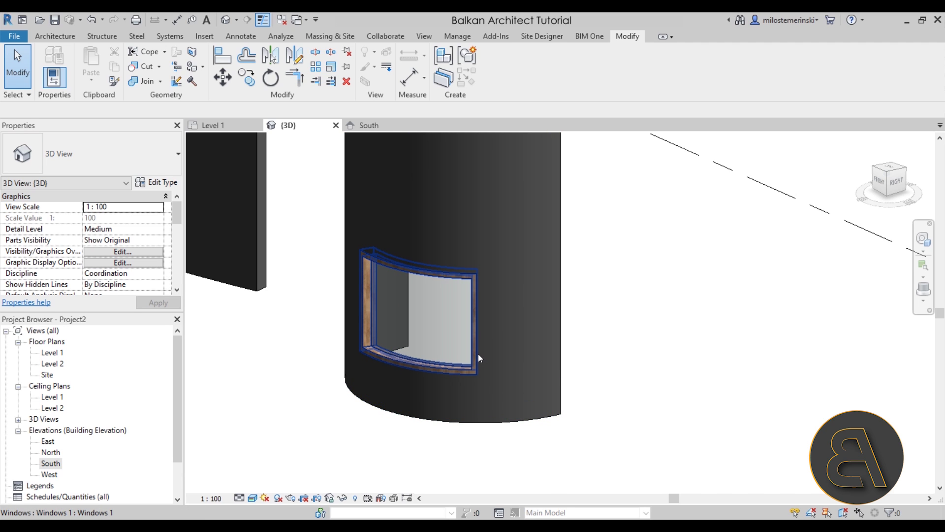
{"action": "key", "text": "Tab"}
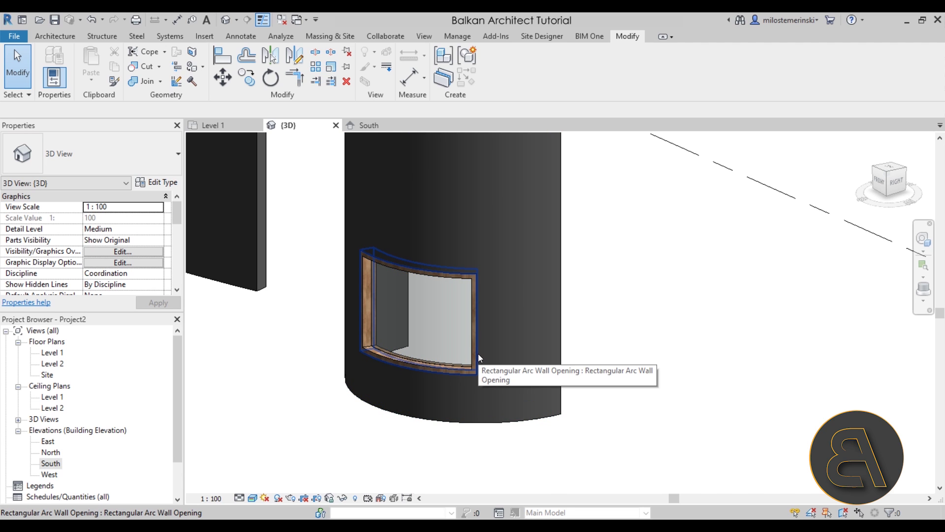
{"action": "left_click", "coordinate": [478, 354]}
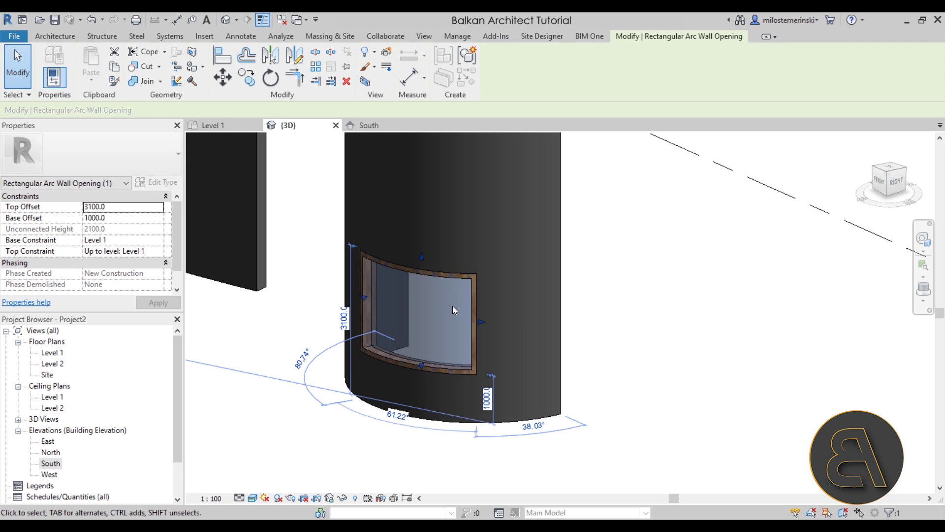
{"action": "left_click", "coordinate": [255, 86]}
{"action": "left_click", "coordinate": [507, 324]}
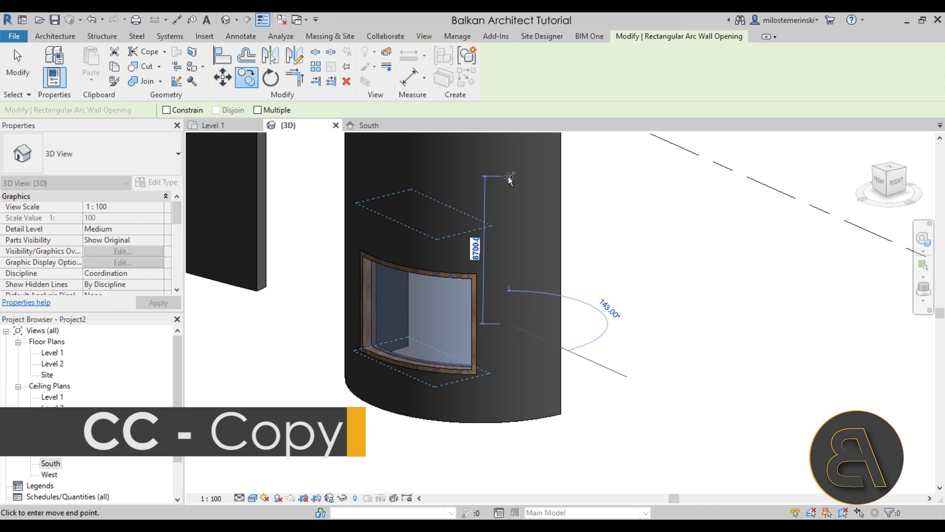
Cancel the pending copy and open the South elevation view.
{"action": "middle_click_drag", "start_coordinate": [509, 183], "coordinate": [211, 153], "text": "shift"}
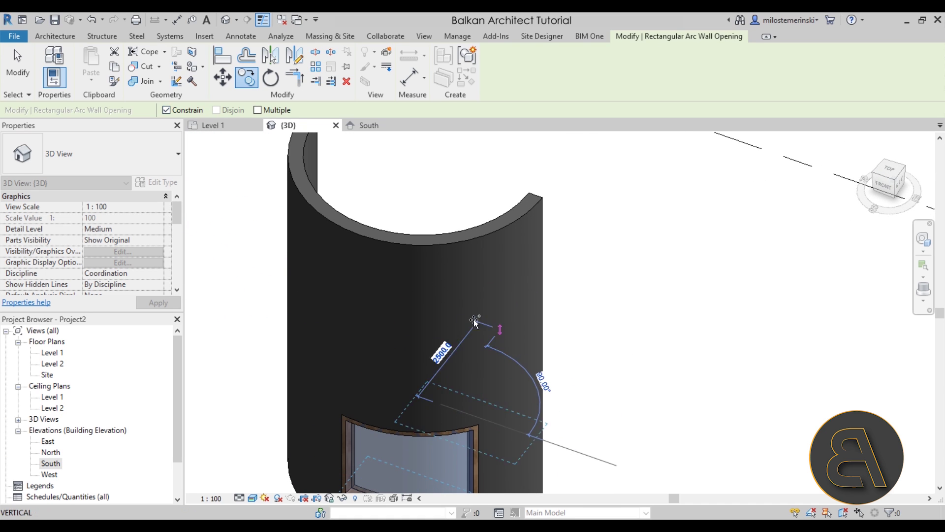
{"action": "middle_click_drag", "start_coordinate": [497, 386], "coordinate": [443, 242], "text": "shift"}
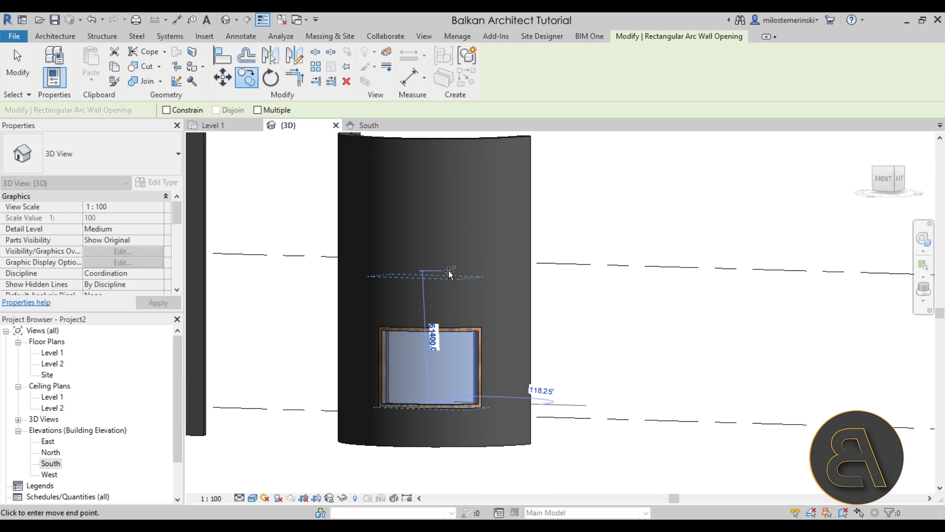
{"action": "key", "text": "Escape"}
{"action": "key", "text": "Escape"}
{"action": "double_click", "coordinate": [50, 463]}
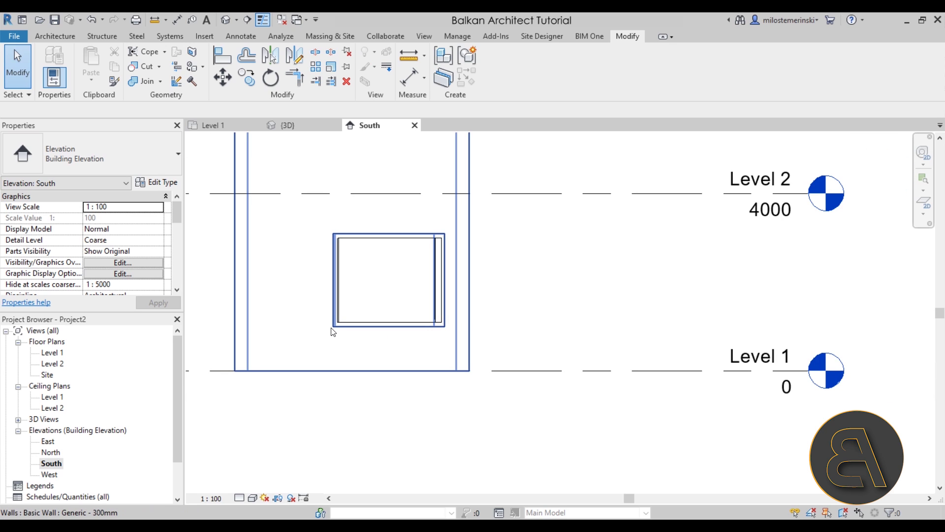
Copy the arc wall opening 2800 straight up above the window.
{"action": "left_click", "coordinate": [334, 328]}
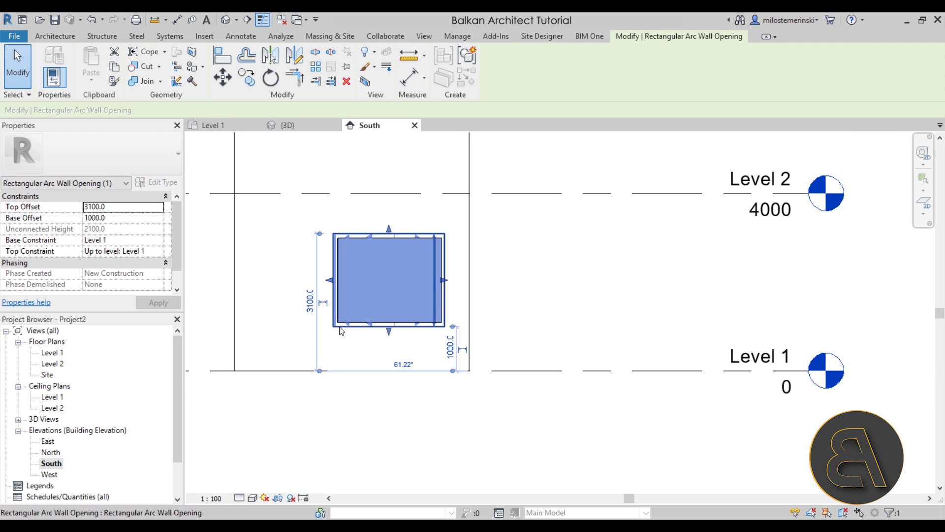
{"action": "key", "text": "c"}
{"action": "key", "text": "c"}
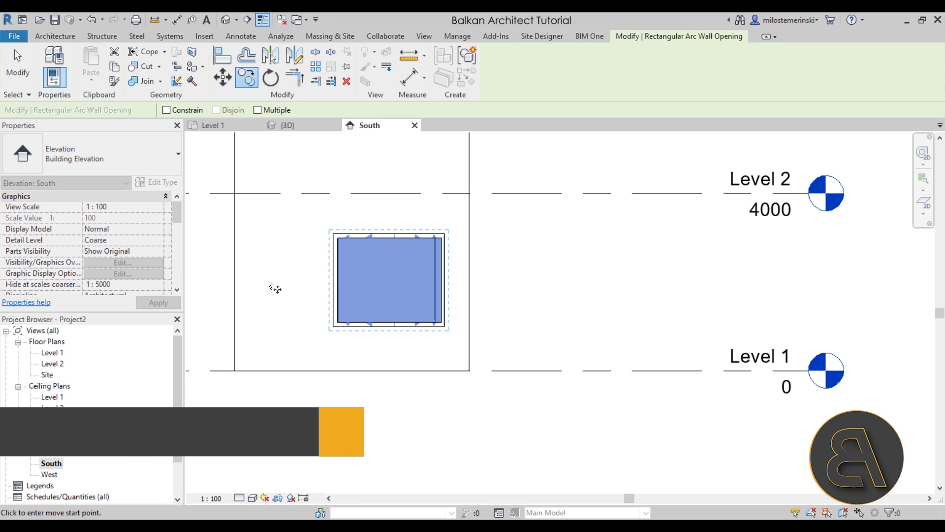
{"action": "left_click", "coordinate": [269, 280]}
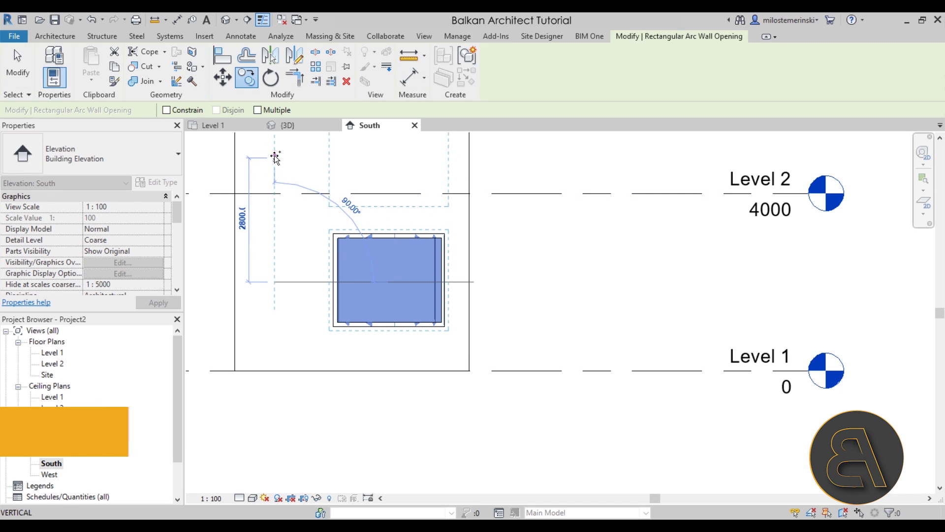
{"action": "left_click", "coordinate": [275, 162]}
{"action": "middle_click_drag", "start_coordinate": [312, 253], "coordinate": [313, 331]}
{"action": "key", "text": "Escape"}
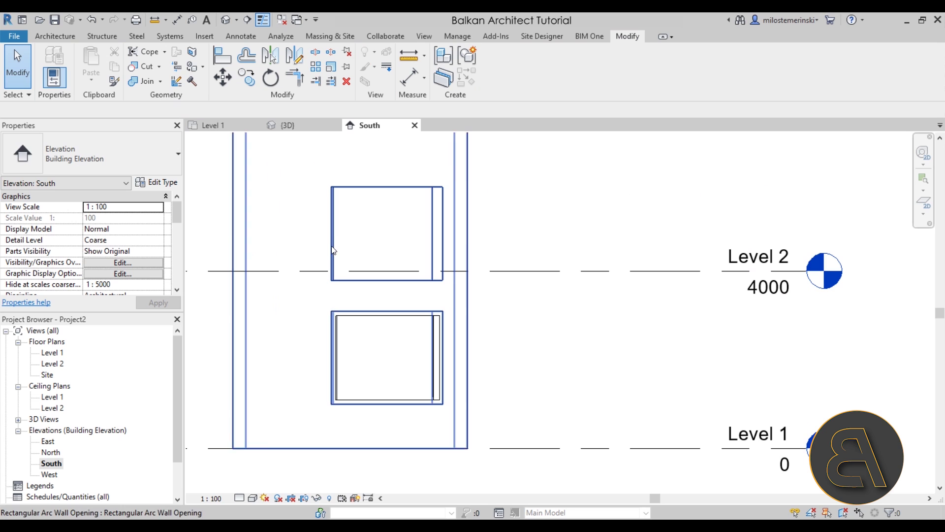
Back in 3D, load the curved_frame_adaptive family for placement at the upper opening.
{"action": "left_click", "coordinate": [285, 125]}
{"action": "middle_click_drag", "start_coordinate": [435, 256], "coordinate": [489, 262], "text": "shift"}
{"action": "scroll", "coordinate": [492, 276], "scroll_direction": "up", "scroll_amount": 3}
{"action": "middle_click_drag", "start_coordinate": [510, 300], "coordinate": [589, 316]}
{"action": "scroll", "coordinate": [589, 316], "scroll_direction": "up", "scroll_amount": 1}
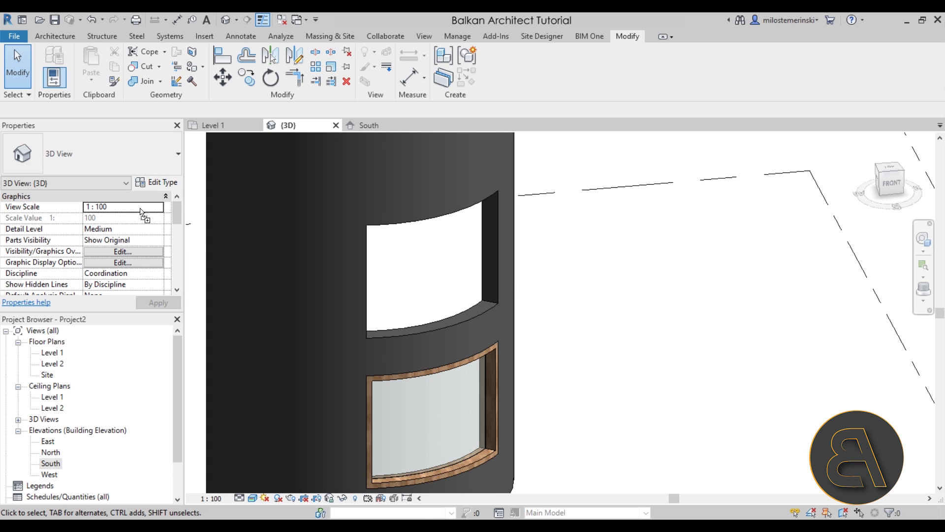
{"action": "left_click_drag", "start_coordinate": [502, 329], "coordinate": [502, 329]}
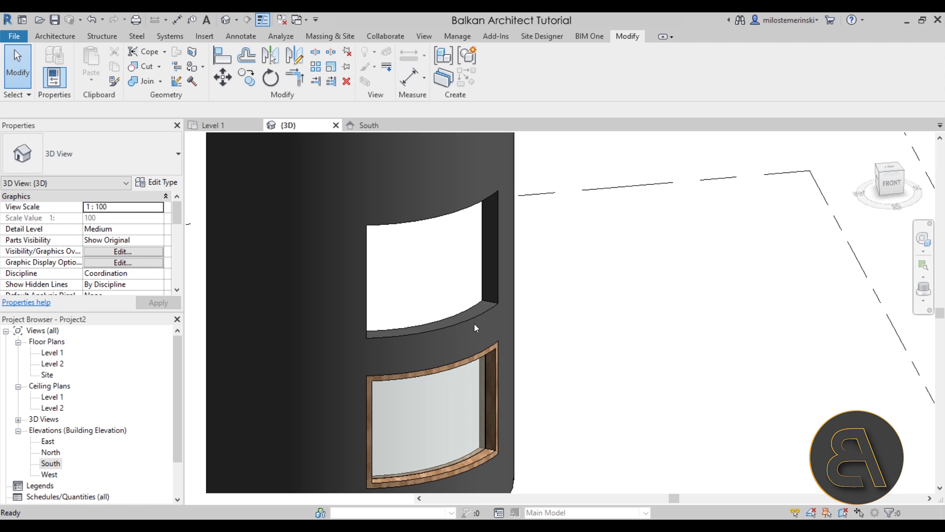
{"action": "middle_click_drag", "start_coordinate": [436, 267], "coordinate": [458, 327], "text": "shift"}
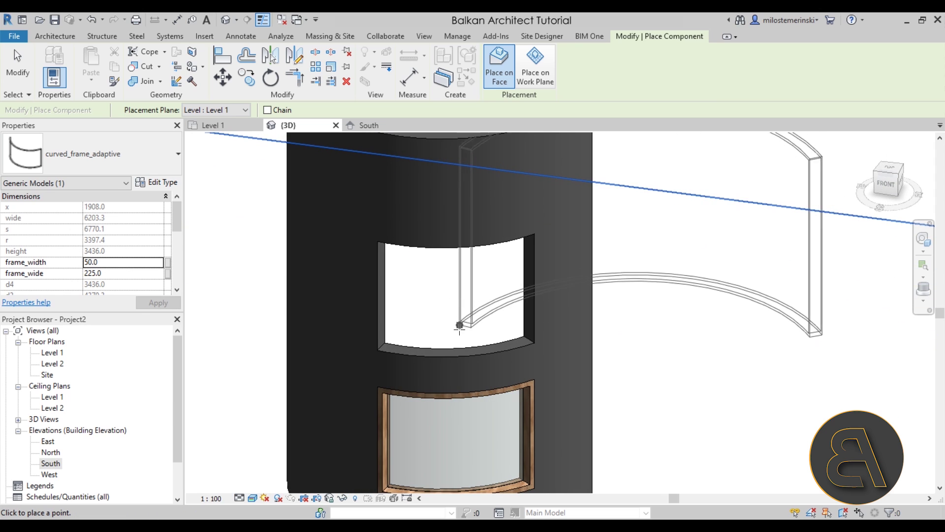
Place curved_frame_adaptive at the opening's bottom-right, bottom-left, bottom-midpoint and top-right points, then select it.
{"action": "scroll", "coordinate": [456, 324], "scroll_direction": "up", "scroll_amount": 3}
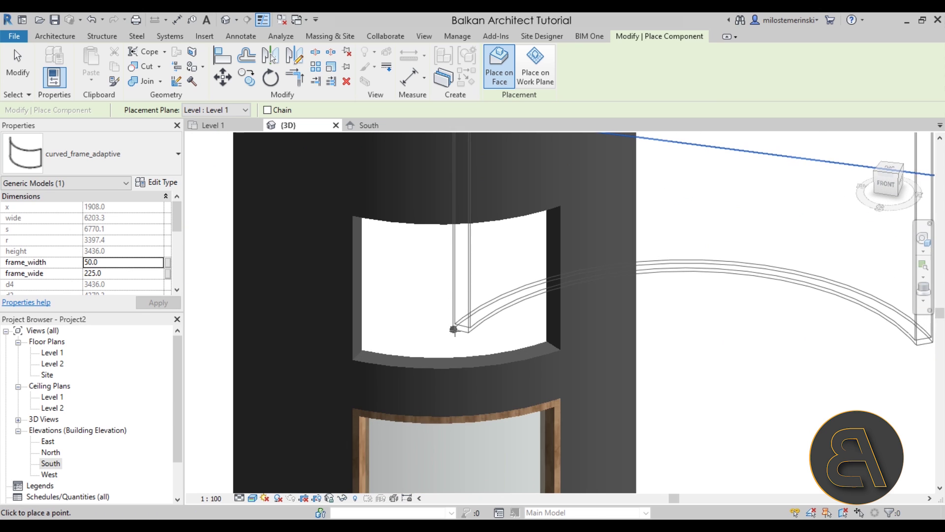
{"action": "left_click", "coordinate": [560, 350]}
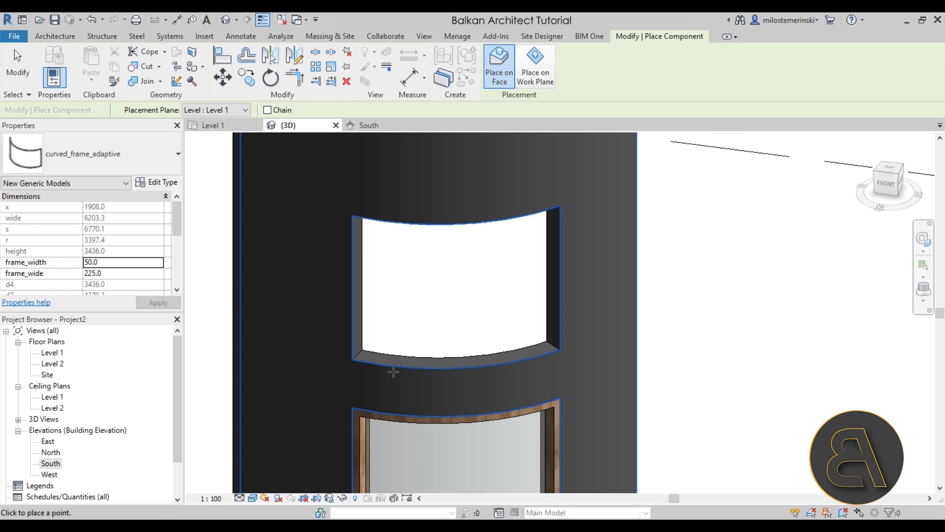
{"action": "left_click", "coordinate": [352, 360]}
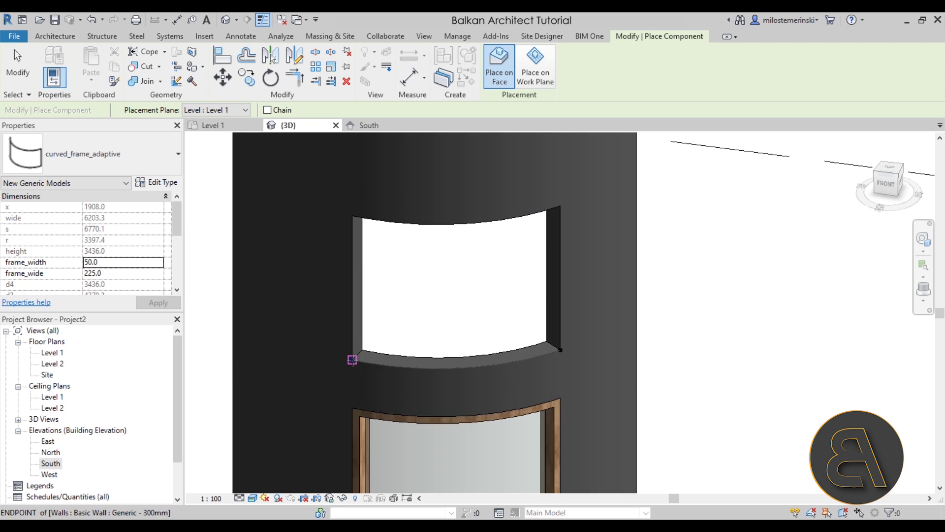
{"action": "left_click", "coordinate": [468, 368]}
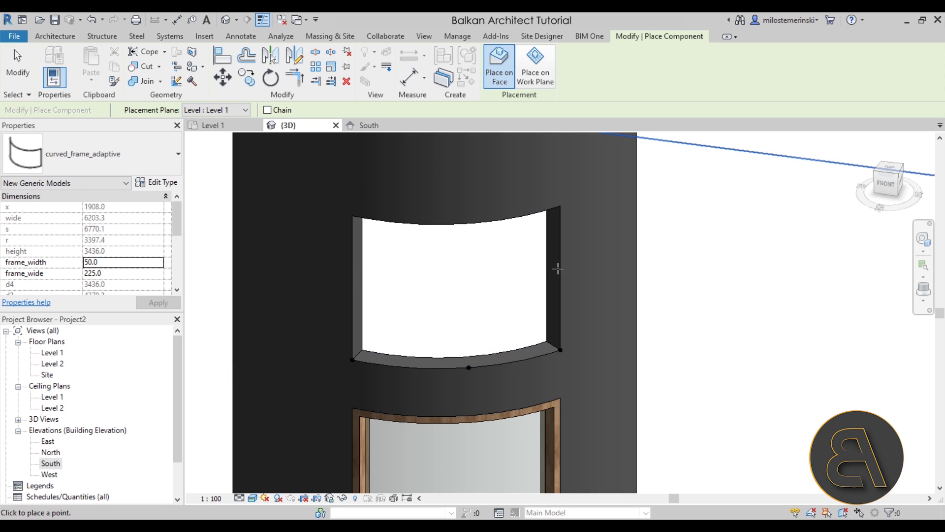
{"action": "left_click", "coordinate": [561, 205]}
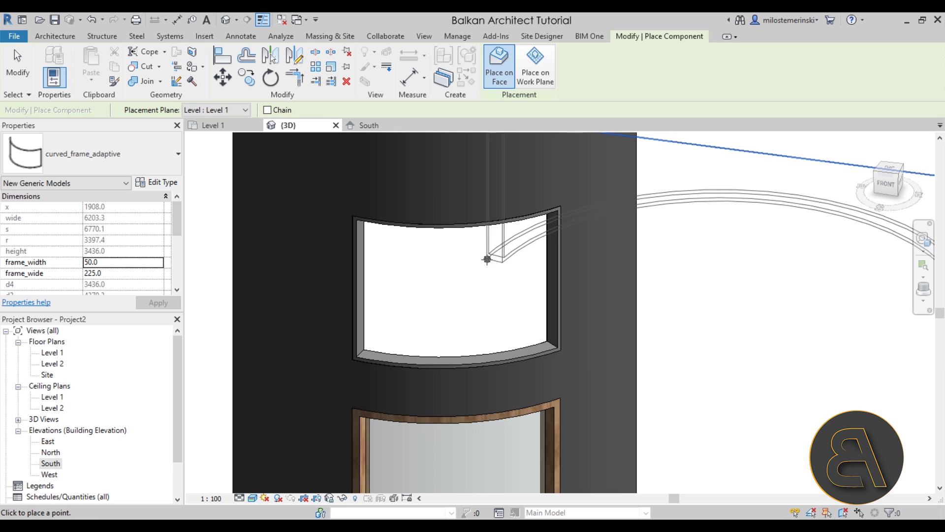
{"action": "key", "text": "Escape"}
{"action": "key", "text": "Escape"}
{"action": "left_click", "coordinate": [362, 271]}
{"action": "middle_click_drag", "start_coordinate": [362, 271], "coordinate": [521, 321], "text": "shift"}
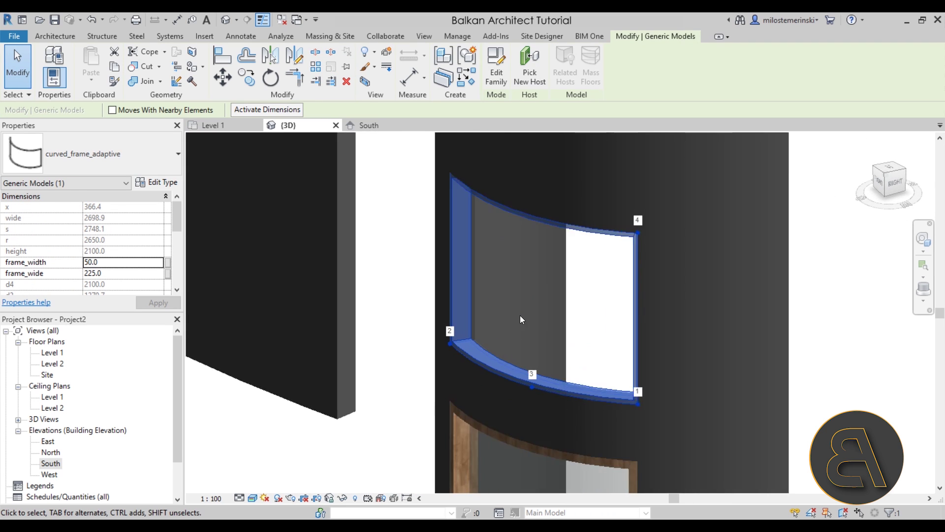
Change the curved frame's frame_wide from 225 to 300, then reselect the frame.
{"action": "scroll", "coordinate": [464, 338], "scroll_direction": "up", "scroll_amount": 4}
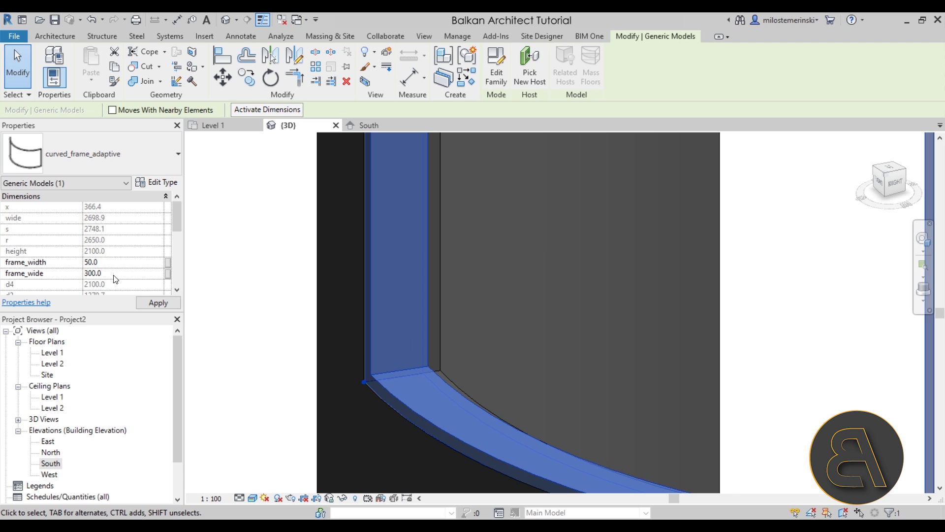
{"action": "key", "text": "Return"}
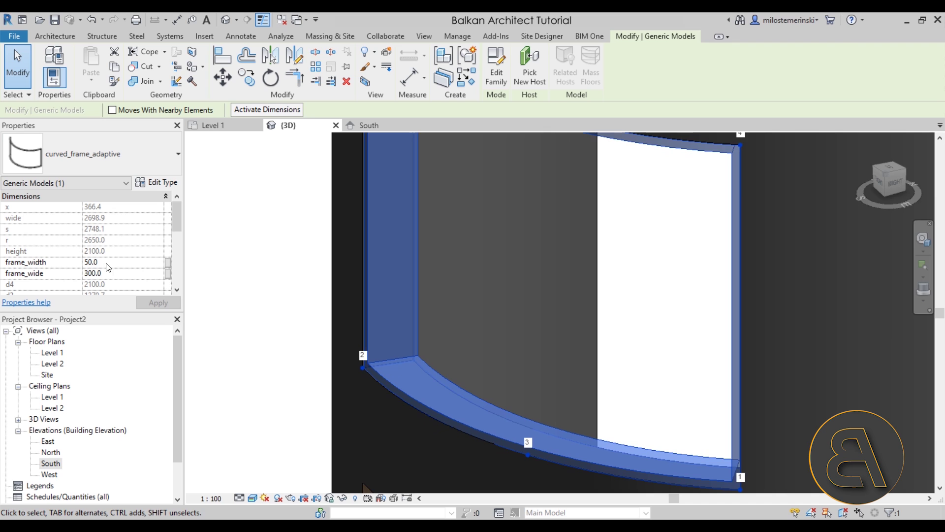
{"action": "scroll", "coordinate": [374, 270], "scroll_direction": "down", "scroll_amount": 3}
{"action": "middle_click_drag", "start_coordinate": [251, 323], "coordinate": [371, 335], "text": "shift"}
{"action": "key", "text": "Escape"}
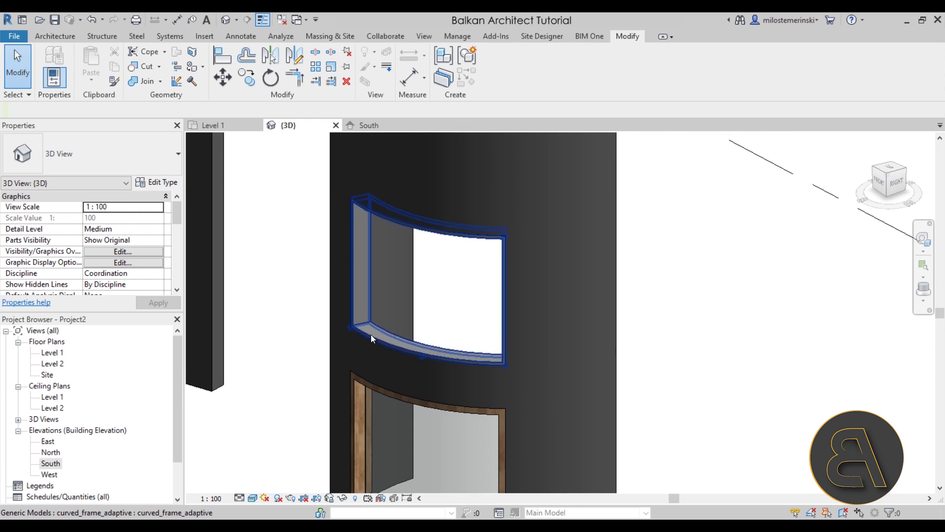
{"action": "scroll", "coordinate": [377, 335], "scroll_direction": "down", "scroll_amount": 2}
{"action": "left_click", "coordinate": [384, 335]}
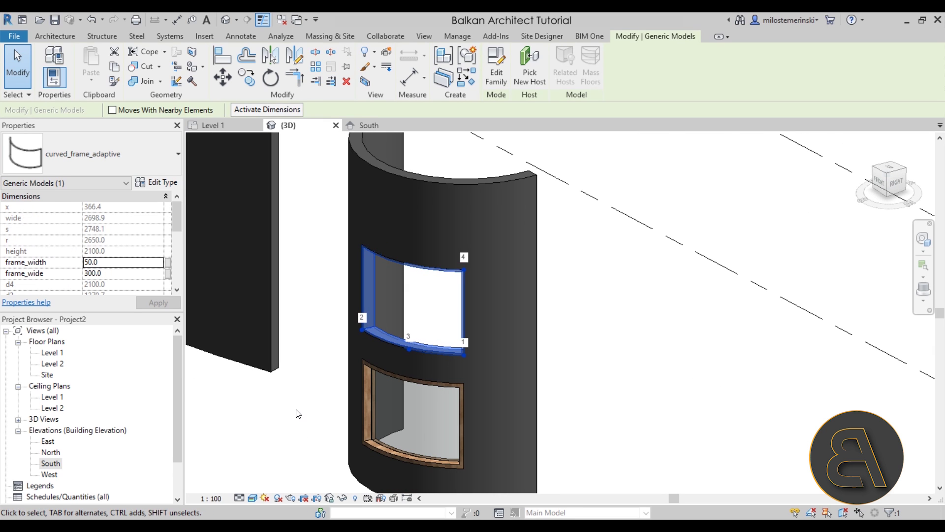
{"action": "middle_click_drag", "start_coordinate": [294, 414], "coordinate": [314, 354], "text": "shift"}
{"action": "scroll", "coordinate": [314, 355], "scroll_direction": "up", "scroll_amount": 1}
{"action": "scroll", "coordinate": [350, 444], "scroll_direction": "down", "scroll_amount": 1}
{"action": "scroll", "coordinate": [355, 433], "scroll_direction": "up", "scroll_amount": 1}
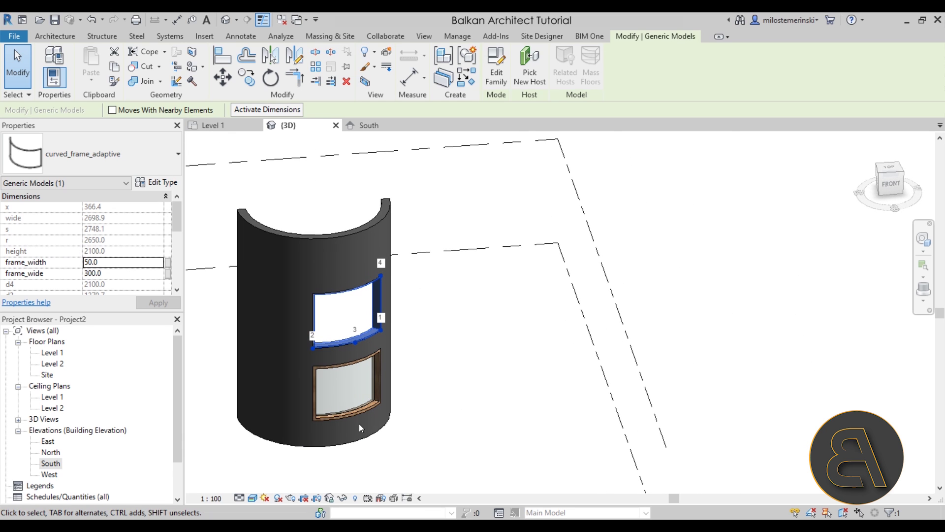
{"action": "scroll", "coordinate": [348, 425], "scroll_direction": "up", "scroll_amount": 3}
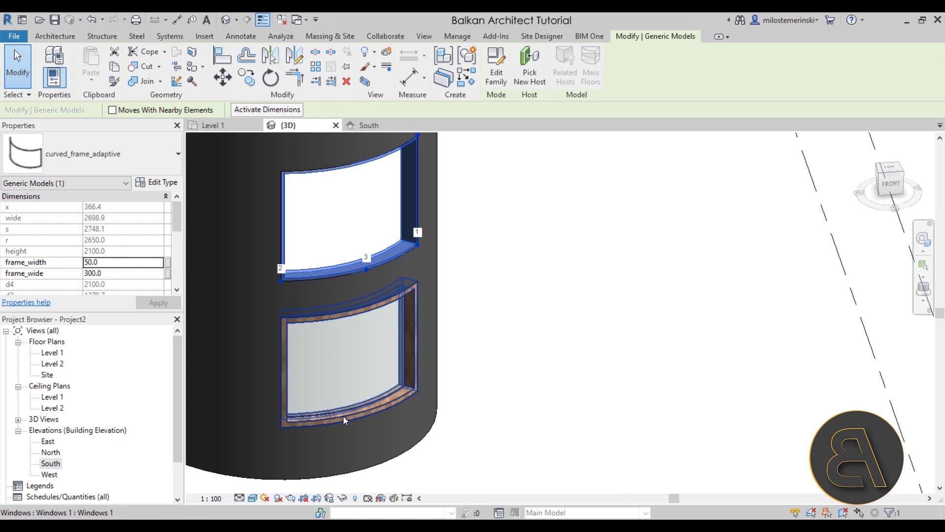
{"action": "middle_click_drag", "start_coordinate": [343, 416], "coordinate": [364, 413], "text": "shift"}
{"action": "key", "text": "Escape"}
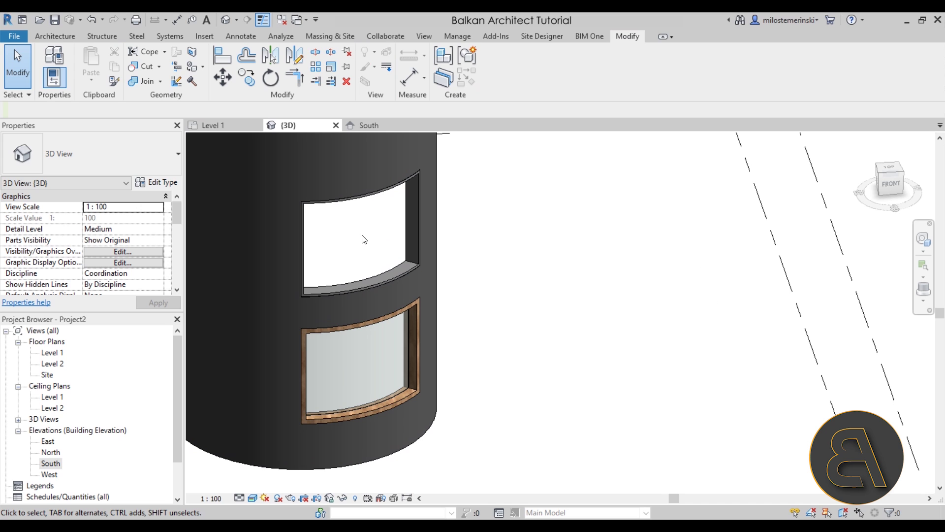
{"action": "middle_click_drag", "start_coordinate": [394, 431], "coordinate": [575, 340], "text": "shift"}
{"action": "scroll", "coordinate": [541, 344], "scroll_direction": "up", "scroll_amount": 5}
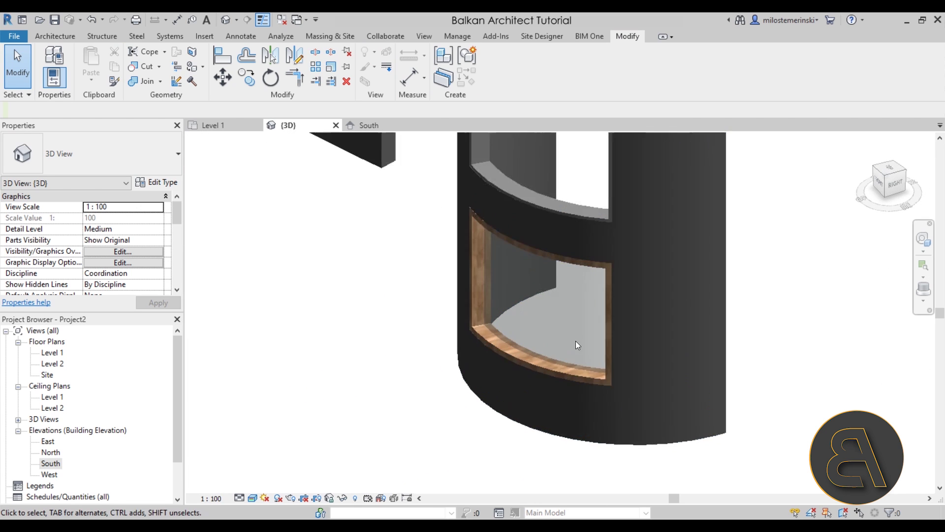
{"action": "scroll", "coordinate": [493, 353], "scroll_direction": "down", "scroll_amount": 4}
{"action": "middle_click_drag", "start_coordinate": [489, 353], "coordinate": [373, 430], "text": "shift"}
{"action": "scroll", "coordinate": [508, 374], "scroll_direction": "up", "scroll_amount": 5}
{"action": "scroll", "coordinate": [509, 374], "scroll_direction": "up", "scroll_amount": 3}
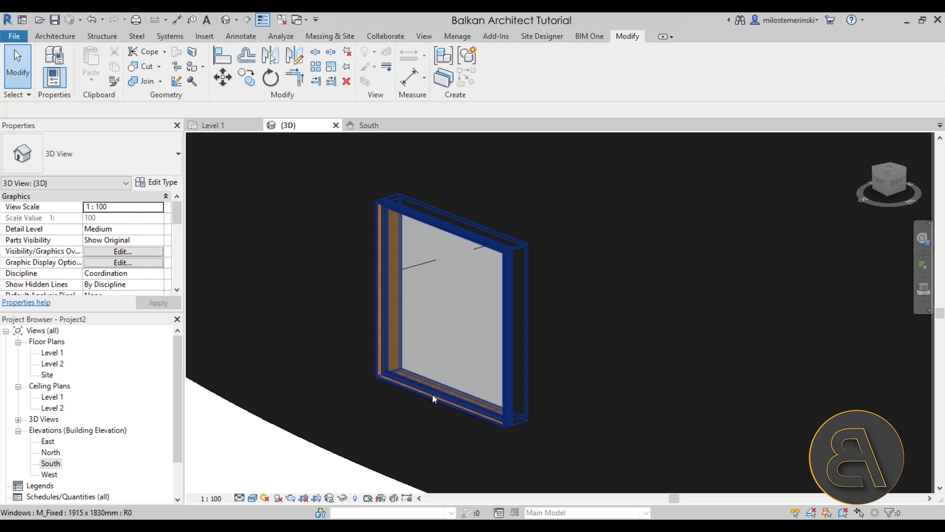
{"action": "scroll", "coordinate": [437, 368], "scroll_direction": "down", "scroll_amount": 4}
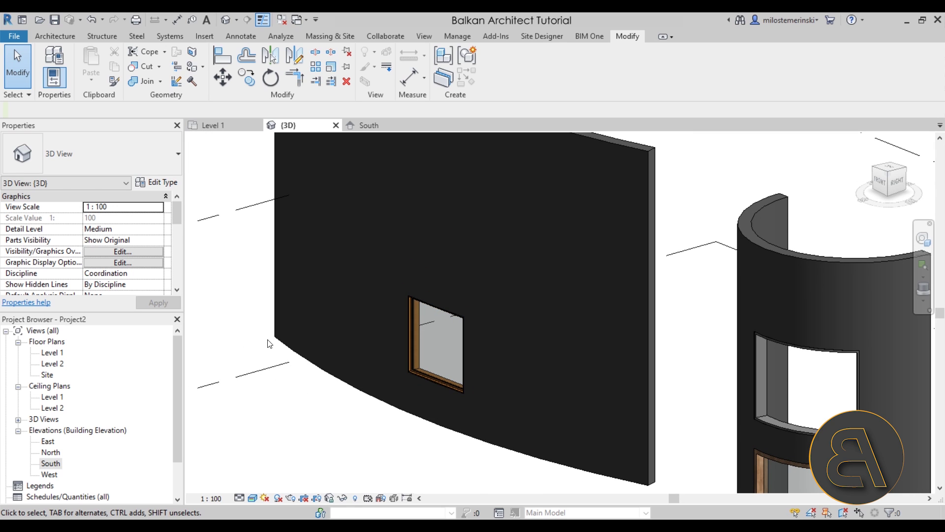